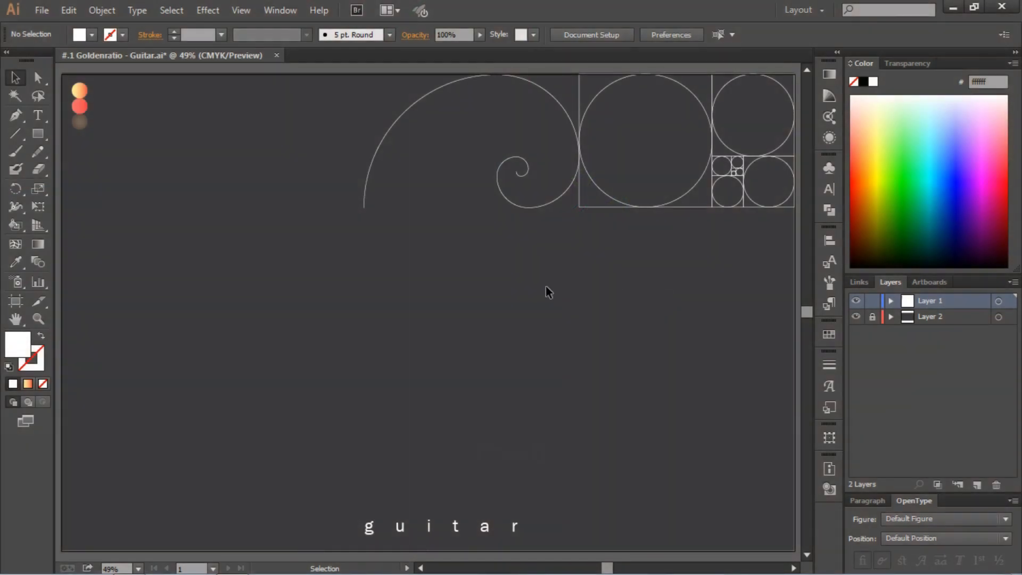
Draw a straight line rising to the right at 45° in the empty area below the spiral.
click(20, 133)
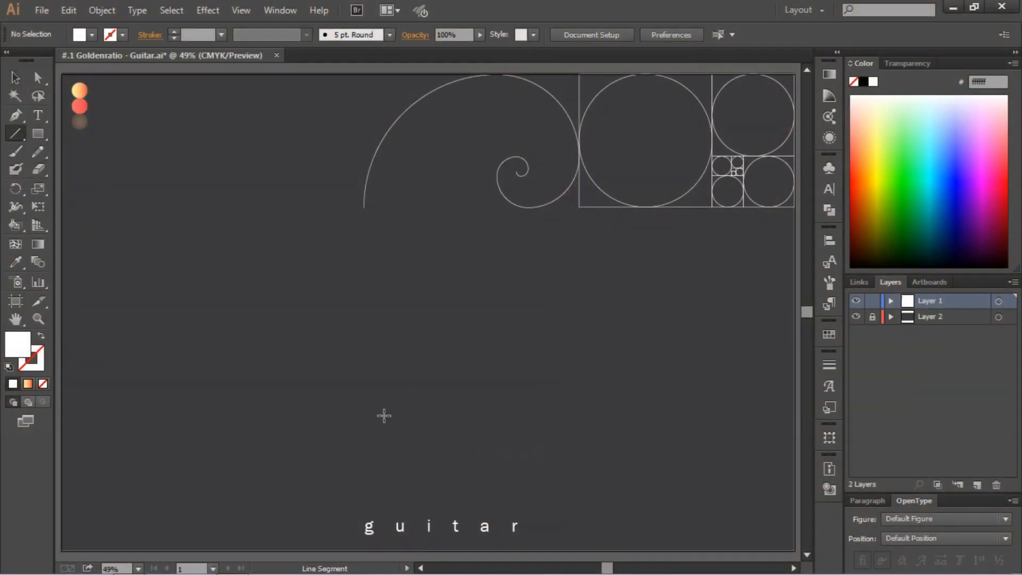
drag(384, 415, 501, 297)
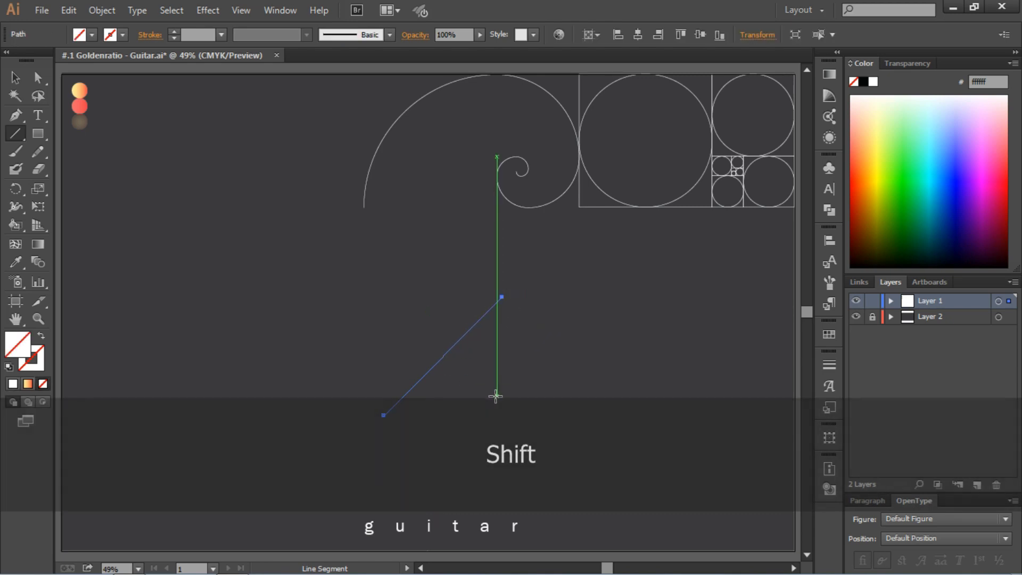
key(ctrl+z)
mouse_move(418, 389)
mouse_down()
mouse_move(456, 340)
mouse_move(543, 276)
mouse_move(527, 267)
mouse_move(537, 269)
mouse_up()
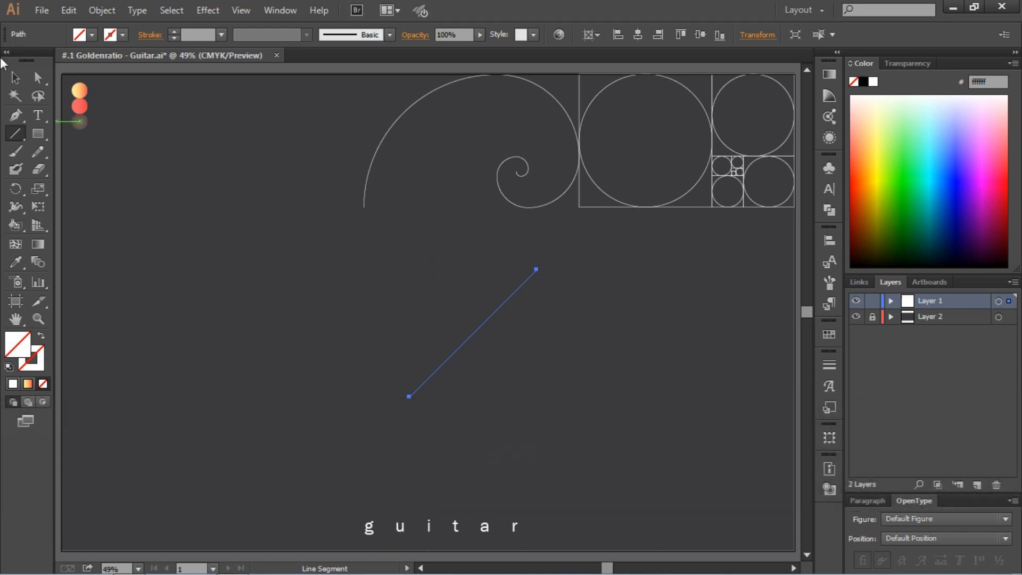
Give the diagonal line a white 1 pt stroke.
click(15, 78)
click(372, 328)
drag(408, 308, 542, 400)
click(200, 35)
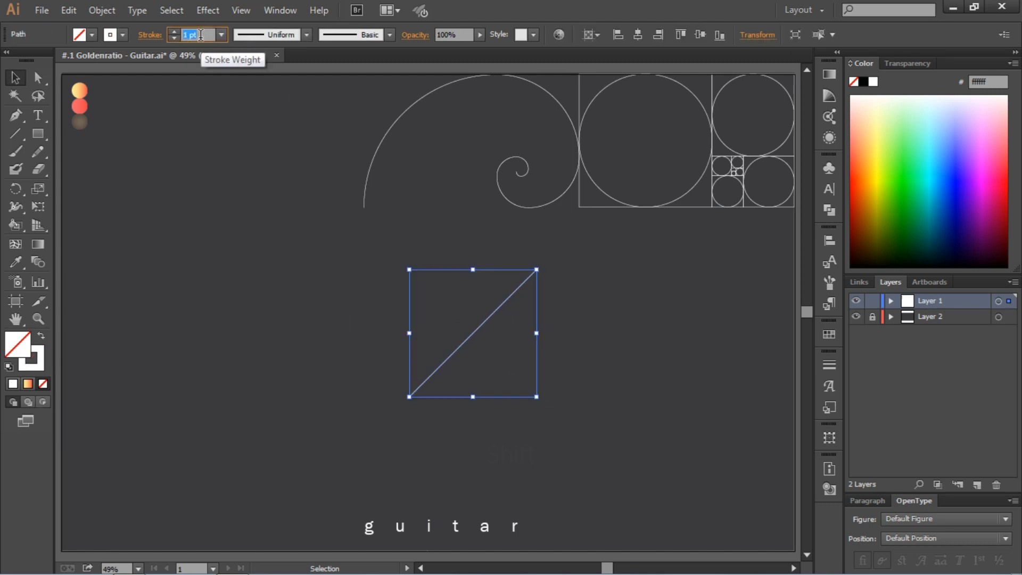
click(212, 174)
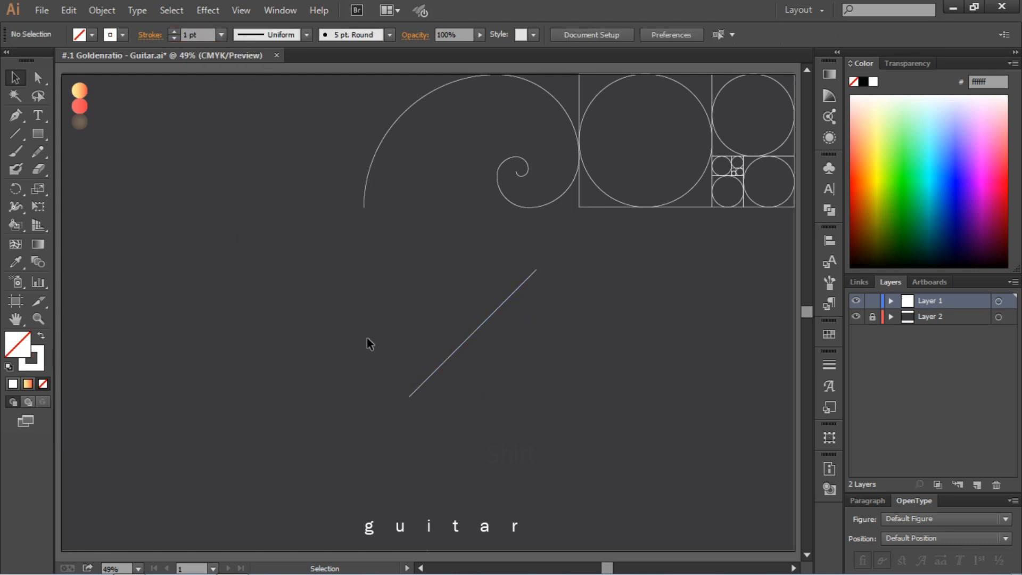
Center the diagonal line horizontally on the artboard.
drag(383, 330, 552, 353)
click(638, 34)
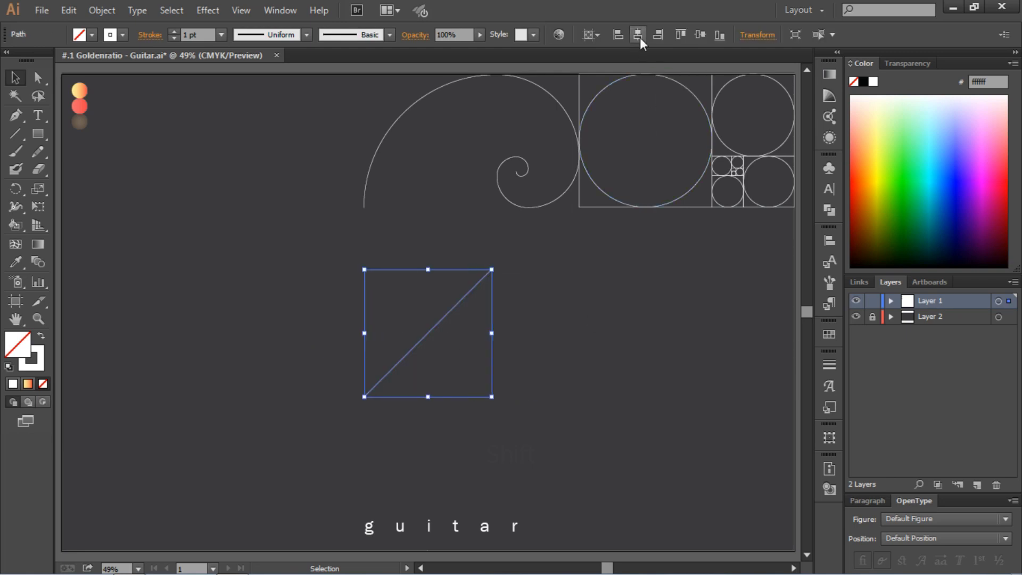
click(646, 342)
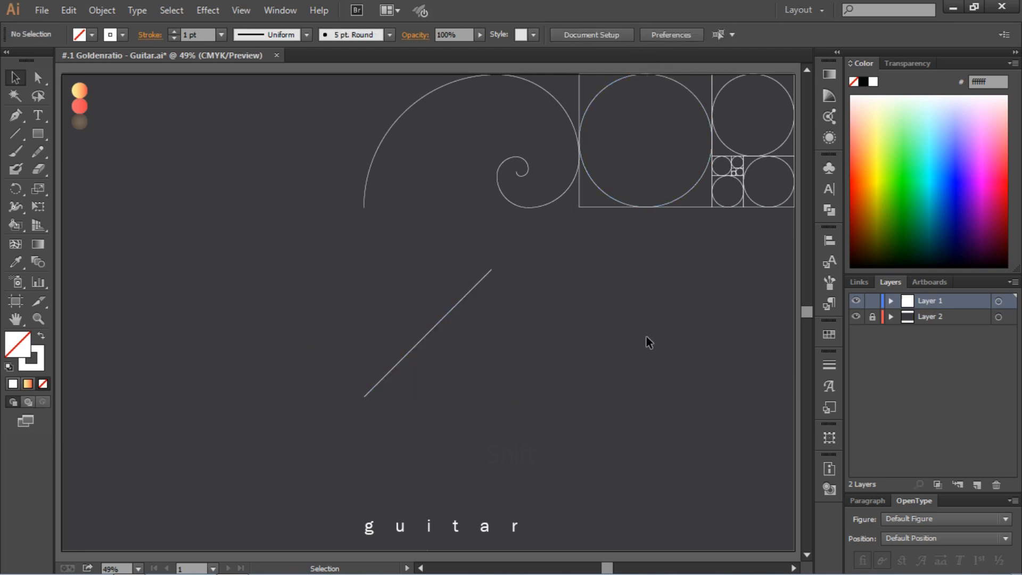
Paste a copy of the second-largest golden-ratio circle onto the line, and center the line vertically on the artboard.
click(780, 143)
key(ctrl+c)
key(ctrl+v)
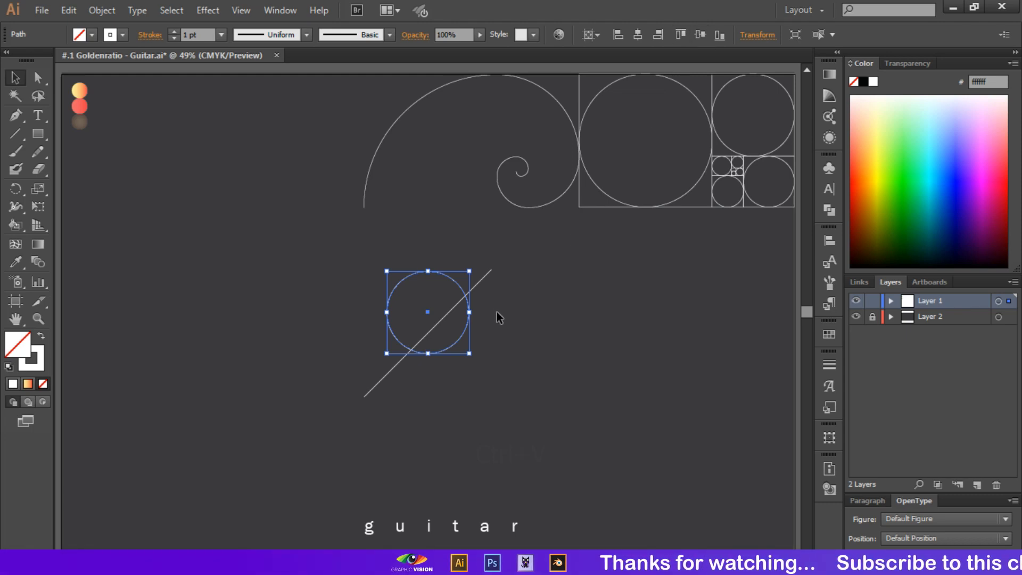
shift+click(482, 279)
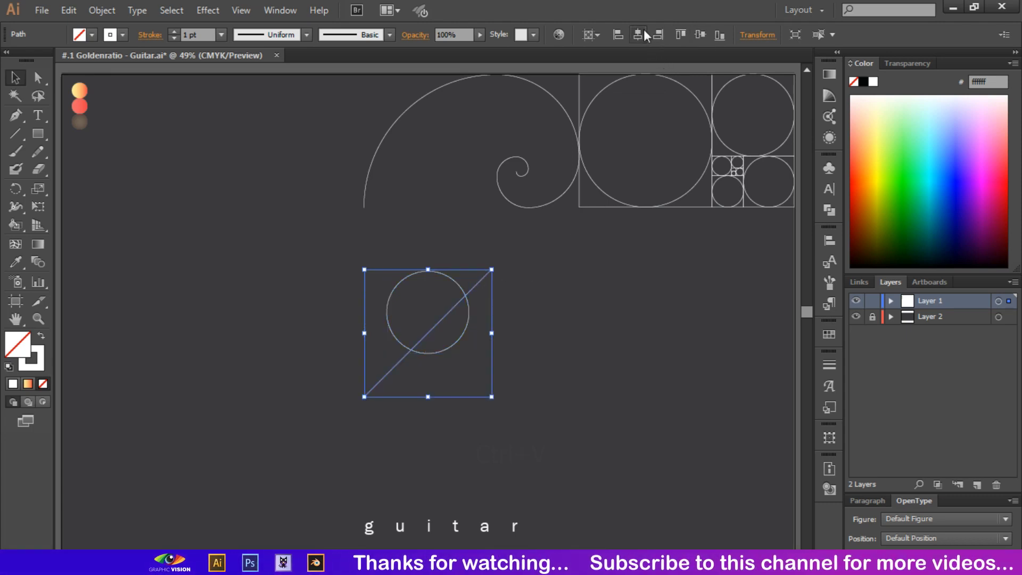
click(701, 35)
click(625, 325)
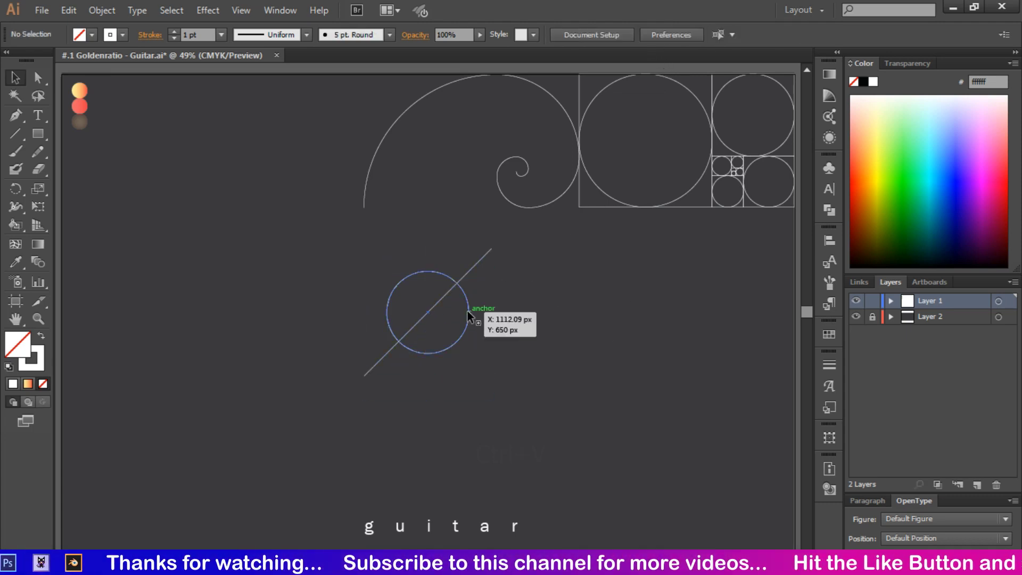
Duplicate the pasted circle down along the diagonal line and shift the original up along it, leaving a gap between them.
drag(468, 311, 429, 369)
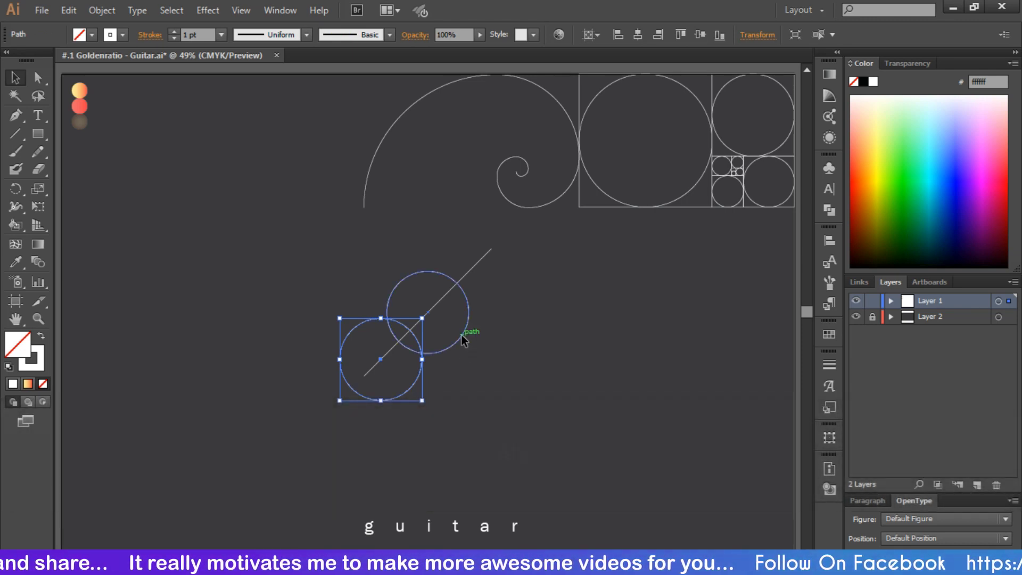
drag(461, 334, 485, 310)
click(675, 258)
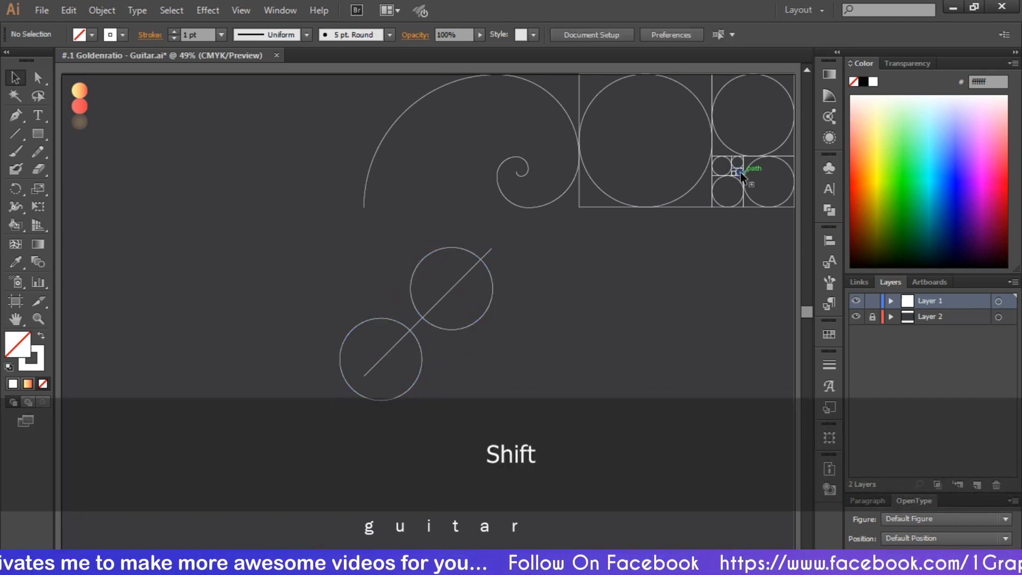
Paste a copy of the third-largest golden-ratio circle between the two large circles on the line.
click(752, 160)
key(ctrl+c)
key(ctrl+v)
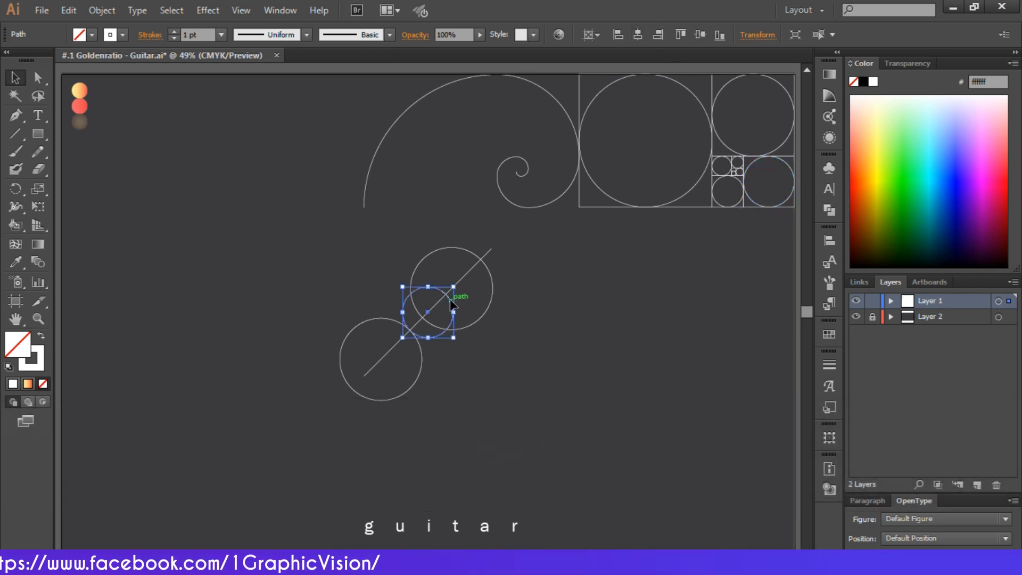
click(618, 370)
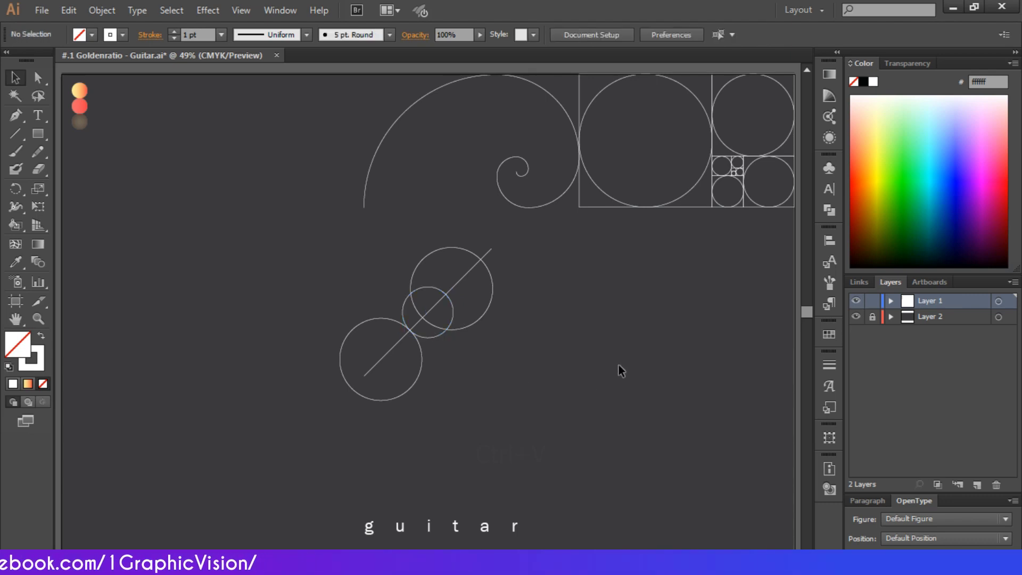
Paste a copy of the fifth-largest golden-ratio circle and move it along the line inside the lower large circle's upper-right edge.
click(716, 161)
key(ctrl+c)
key(ctrl+v)
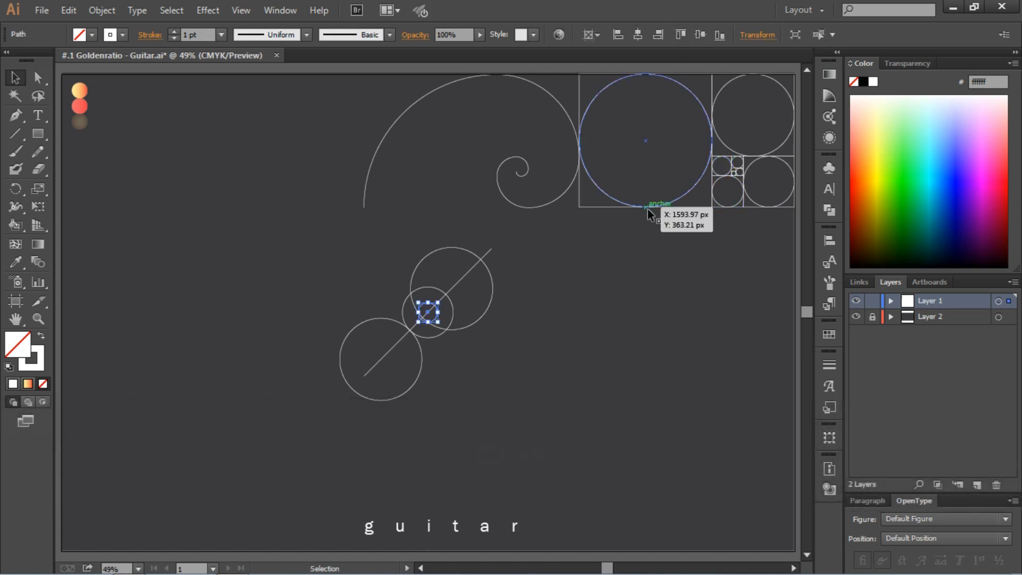
key(ctrl+equal)
key(ctrl+equal)
key(ctrl+equal)
scroll(586, 148, down, 2)
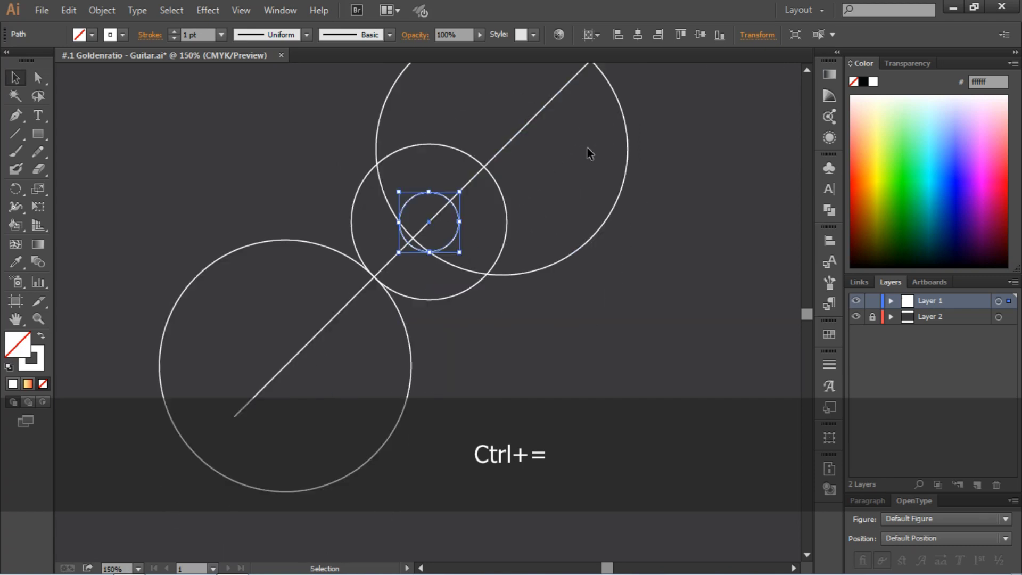
drag(455, 211, 377, 283)
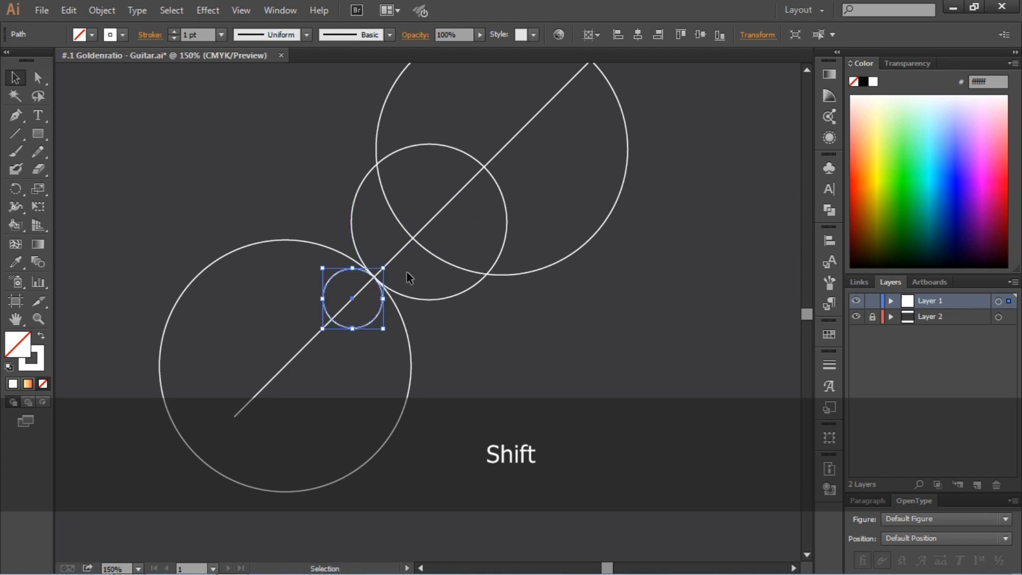
Fine-tune the small circle's position so it touches the lower large circle's edge exactly where the line crosses it.
key(ctrl+equal)
key(ctrl+equal)
key(ctrl+equal)
key(ctrl+equal)
scroll(408, 269, left, 4)
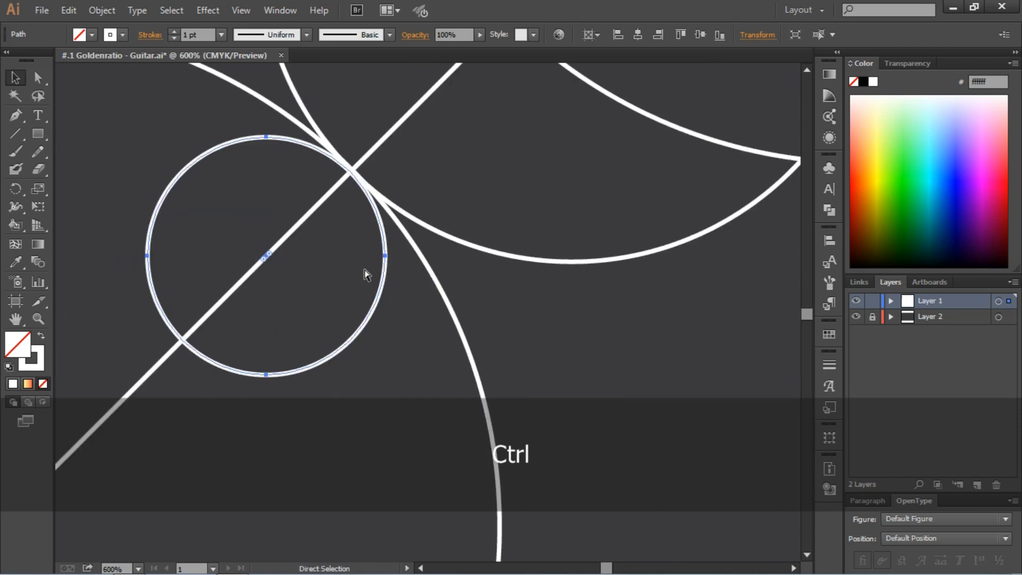
drag(436, 322, 437, 324)
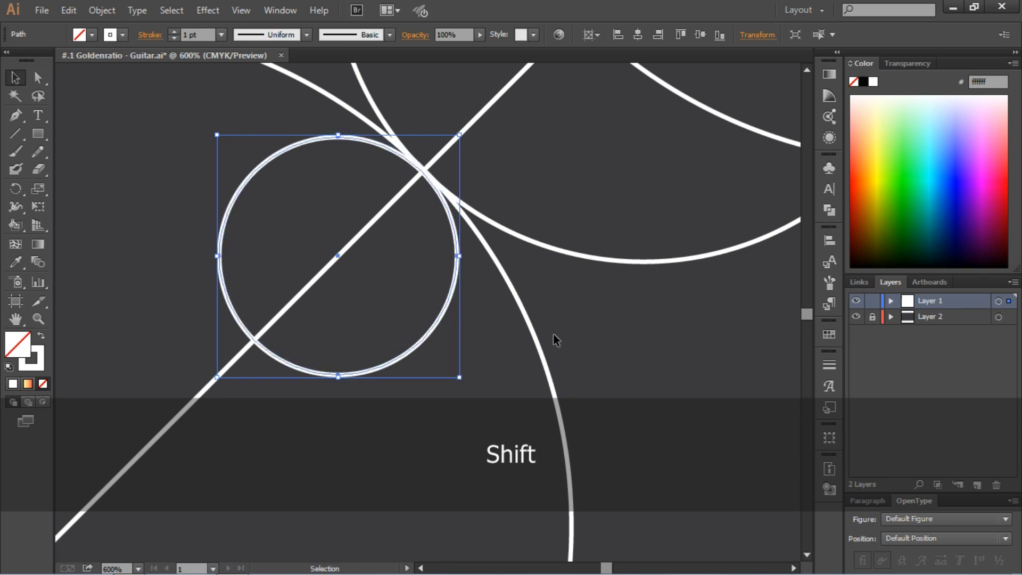
click(595, 342)
Move the medium circle down along the diagonal until its lower-left edge touches the small circle's lower-left edge.
key(ctrl+minus)
key(ctrl+minus)
key(ctrl+minus)
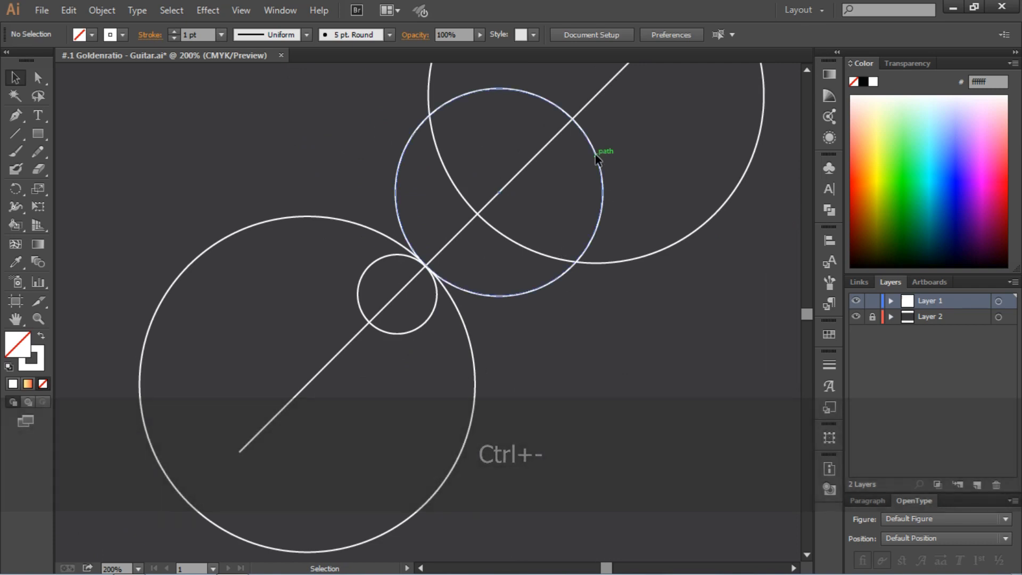
drag(598, 155, 538, 209)
click(628, 297)
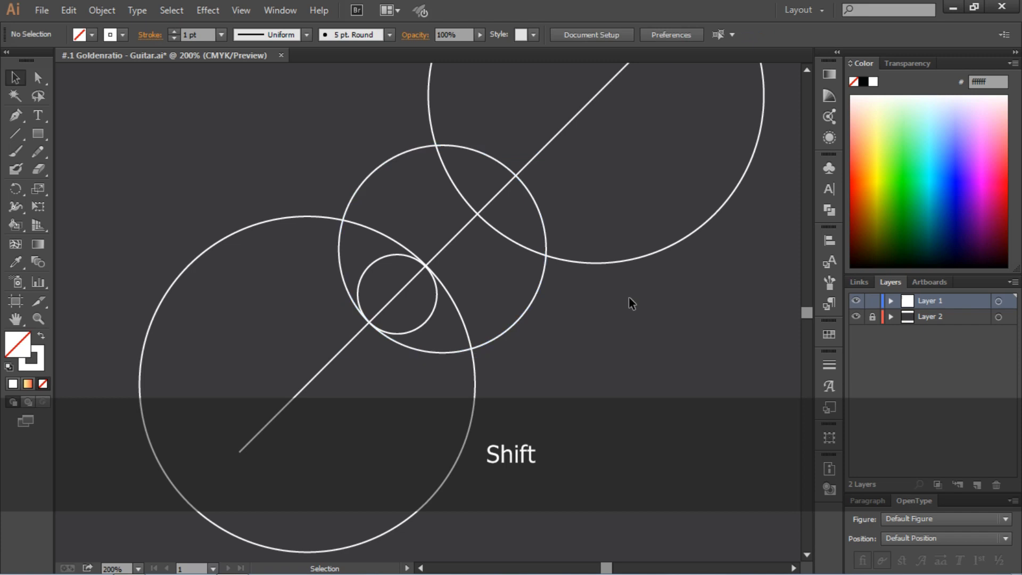
Duplicate the small circle up along the diagonal to the medium circle's upper-right inner edge.
scroll(628, 297, up, 4)
scroll(594, 279, right, 3)
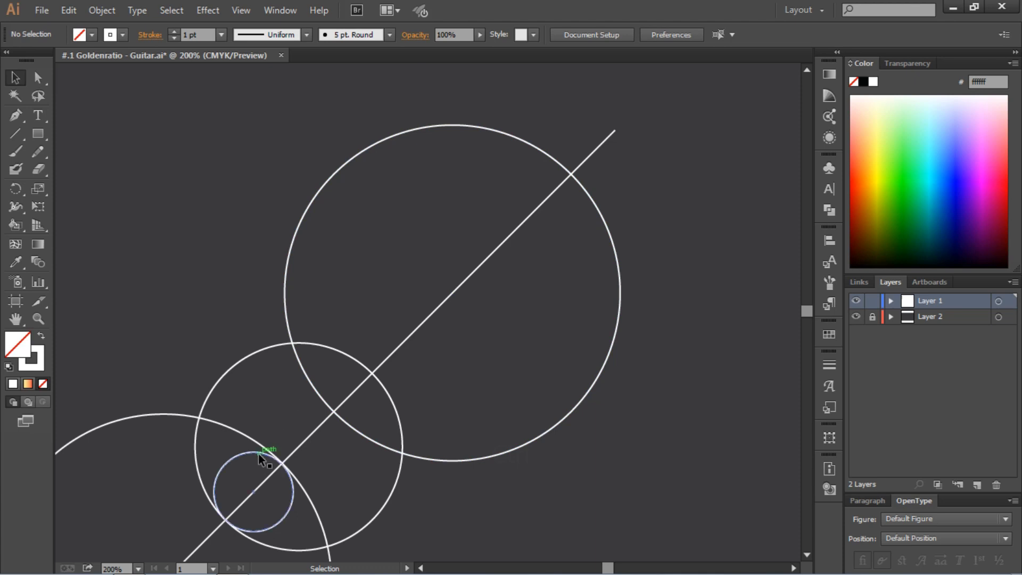
drag(260, 458, 346, 361)
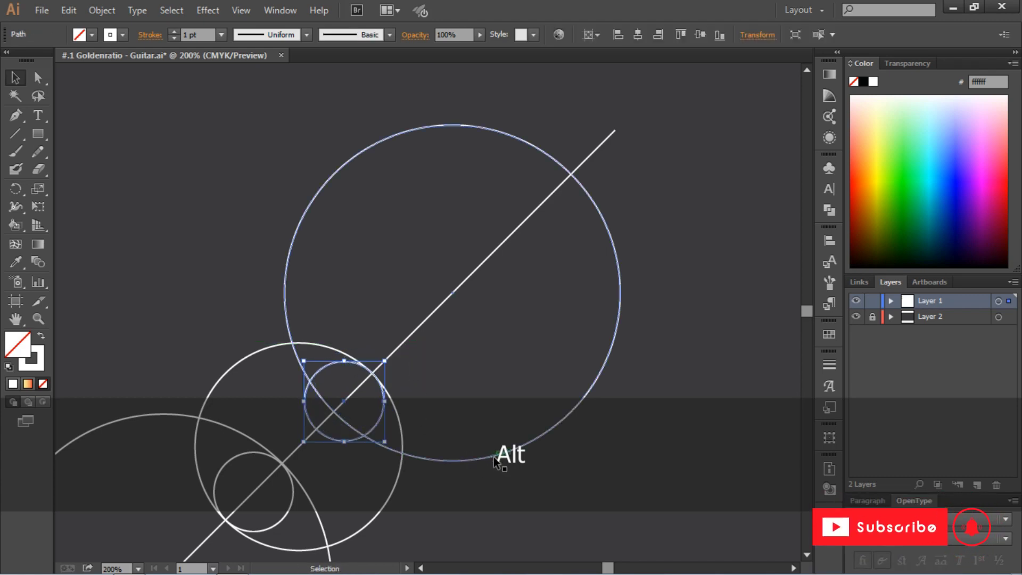
Move the upper large circle down along the diagonal until its edge meets the lower-left edge of the duplicated small circle.
drag(493, 457, 471, 469)
click(650, 394)
key(ctrl+minus)
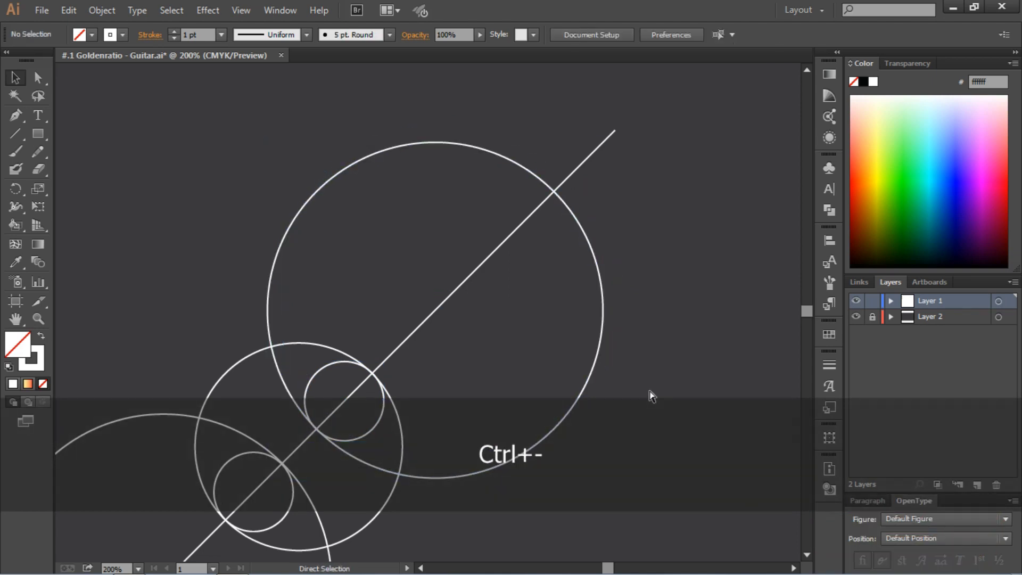
key(ctrl+minus)
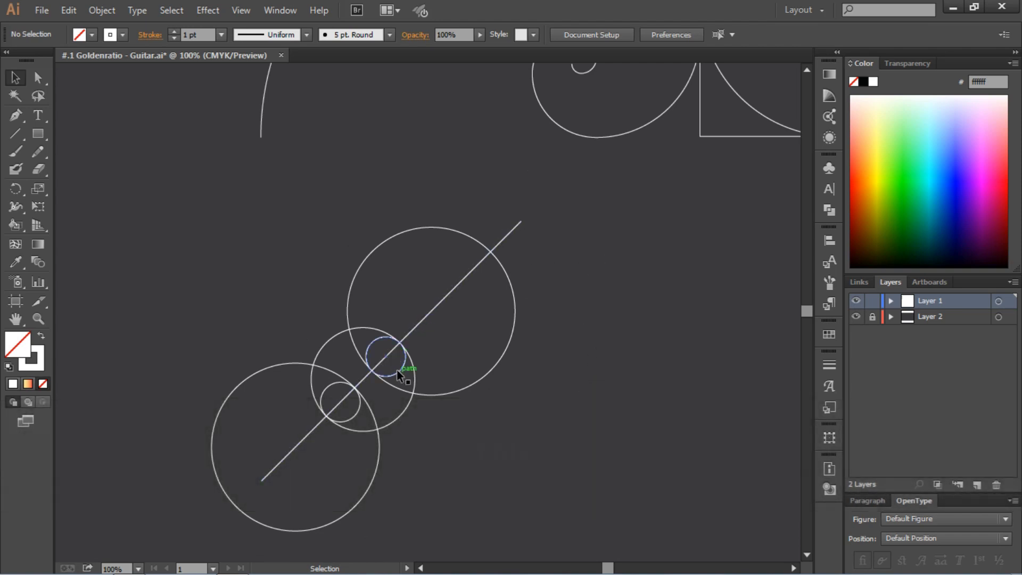
Paste a copy of the fourth-largest golden-ratio circle and place it at the line's upper end, touching the upper large circle.
key(ctrl+0)
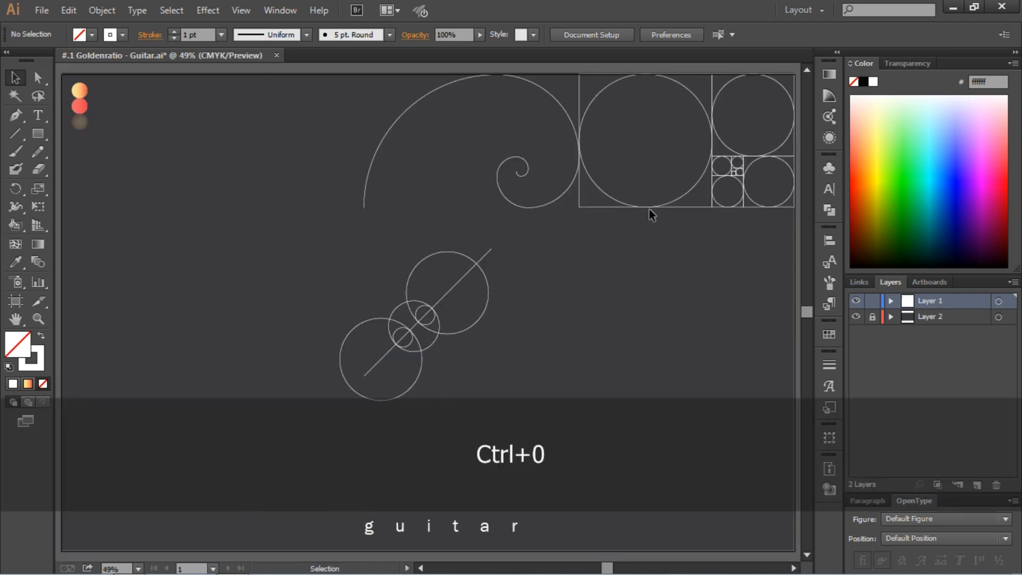
click(737, 184)
key(ctrl+c)
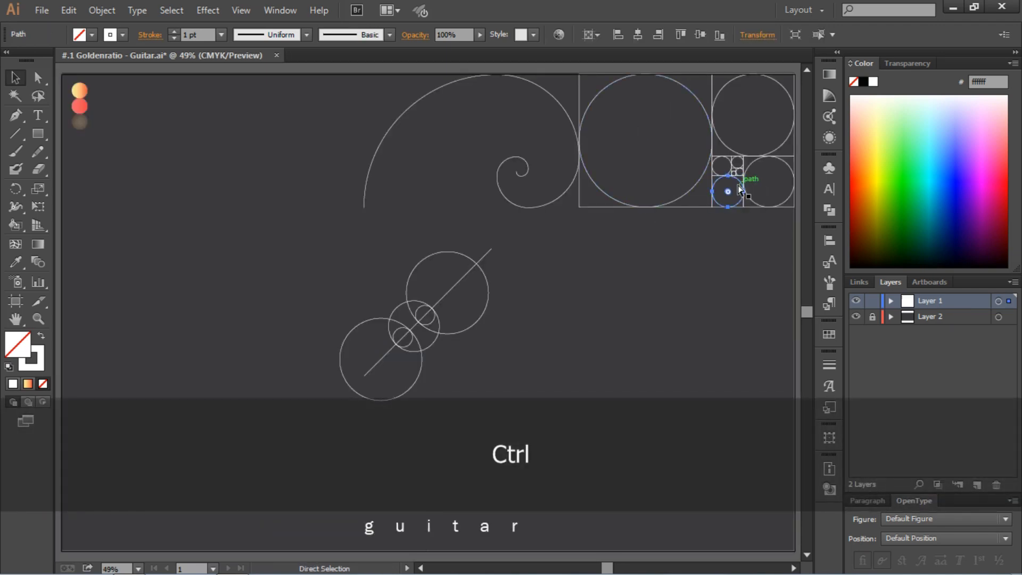
key(ctrl+v)
key(ctrl+equal)
key(ctrl+equal)
key(ctrl+equal)
key(ctrl+equal)
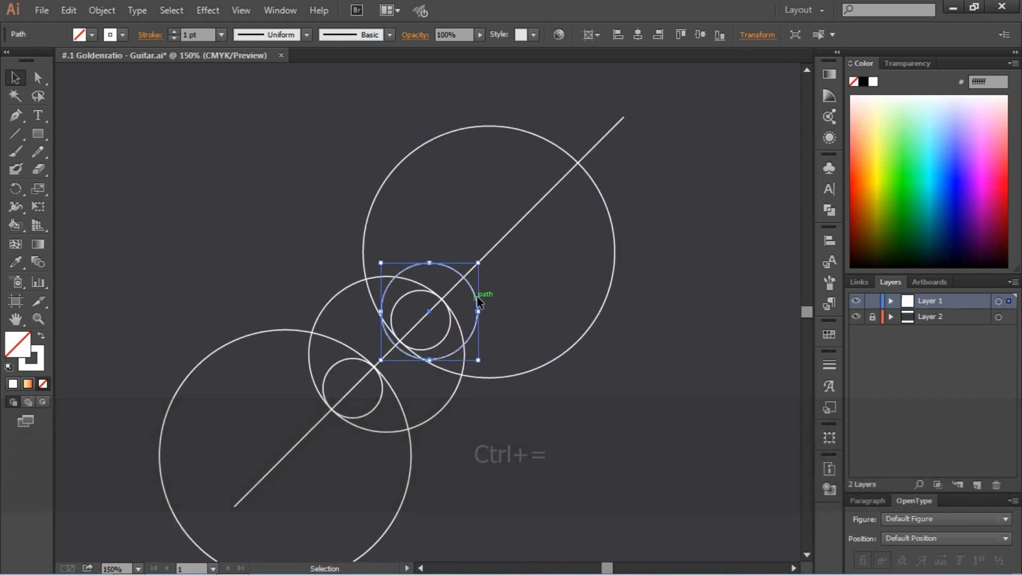
drag(478, 293, 638, 101)
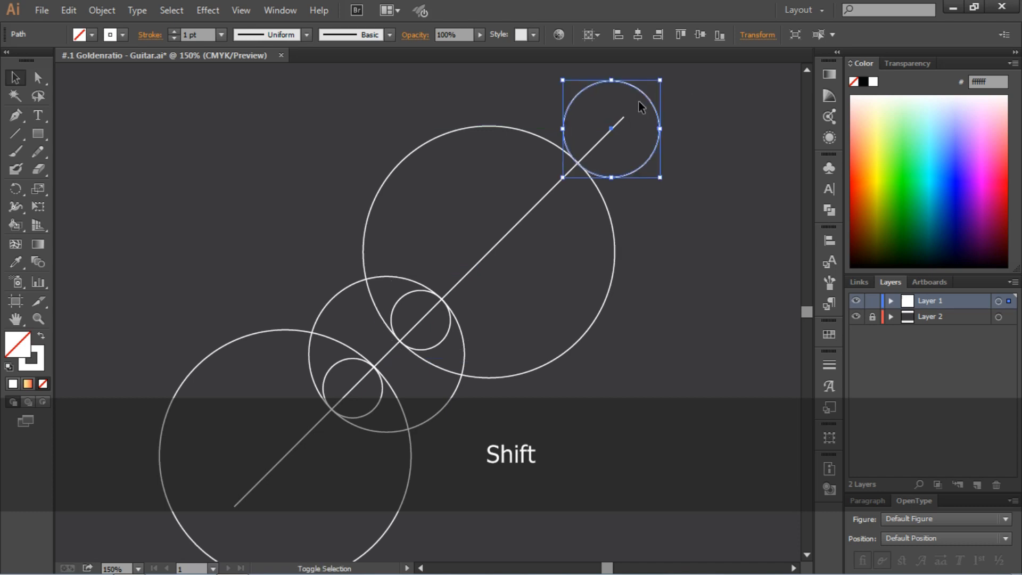
click(656, 225)
Fine-tune the end circle's position so it meets the upper large circle exactly where the line crosses its edge.
key(ctrl+equal)
key(ctrl+equal)
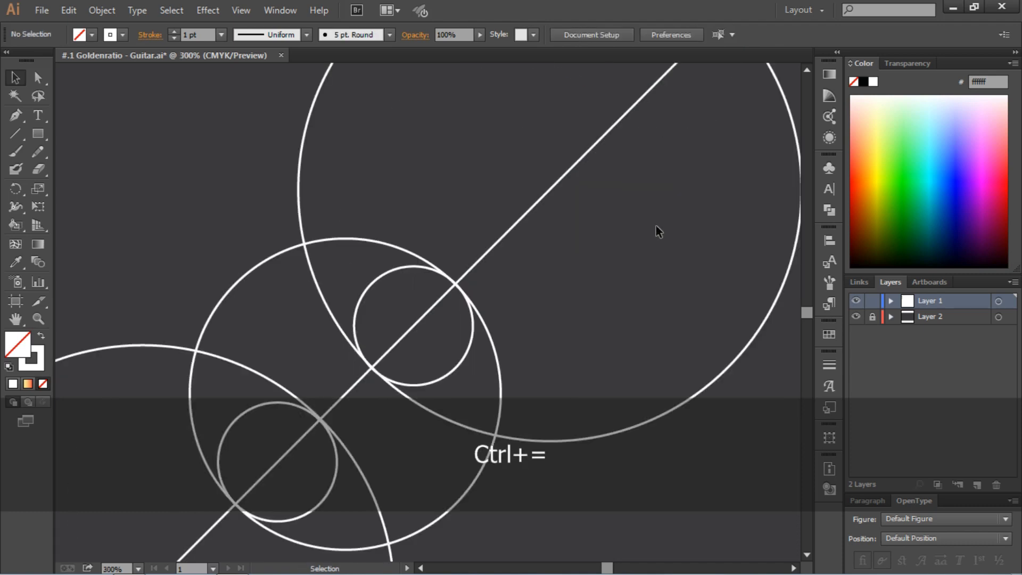
scroll(632, 210, up, 3)
scroll(633, 210, right, 3)
scroll(612, 210, up, 3)
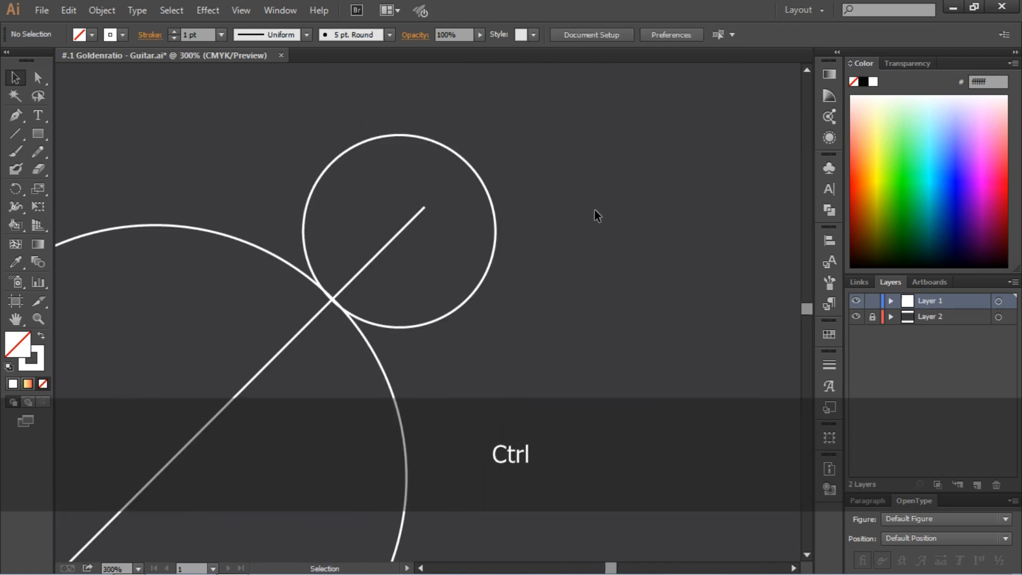
drag(498, 235, 520, 240)
click(595, 258)
Place a copy of the small circle concentrically inside the end circle, and duplicate the end circle slightly up and right along the diagonal.
key(ctrl+0)
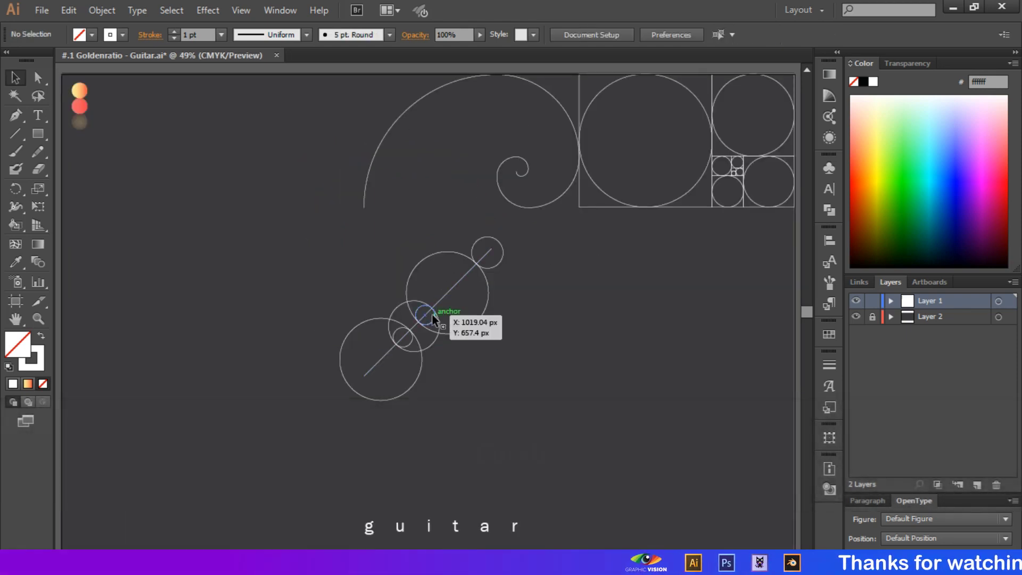
drag(434, 316, 496, 252)
click(552, 276)
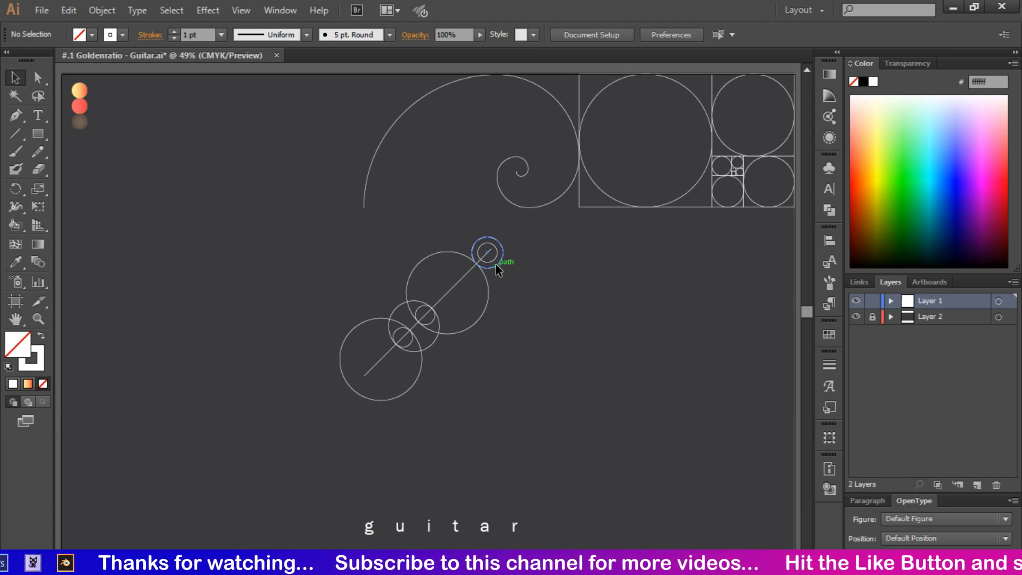
drag(496, 264, 507, 256)
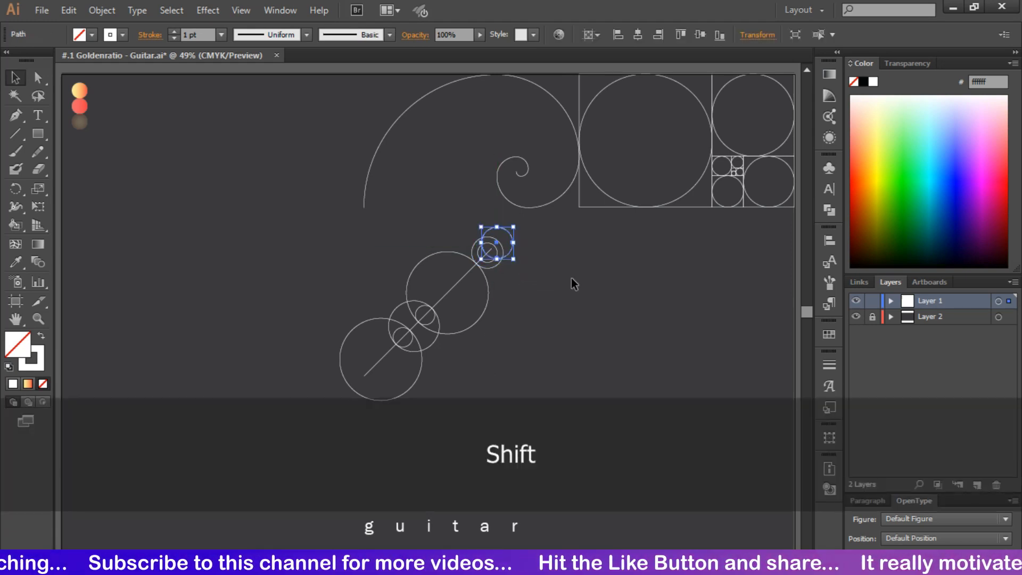
click(572, 279)
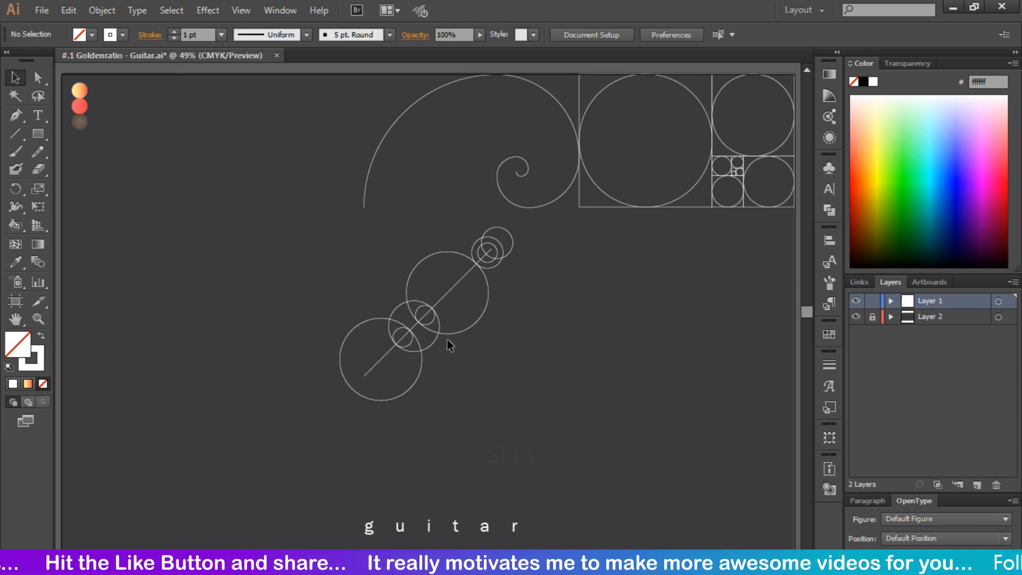
Paste a copy of the mid-sized golden-ratio circle and place it below the upper large circle, beside the lower large circle.
click(432, 341)
key(ctrl+v)
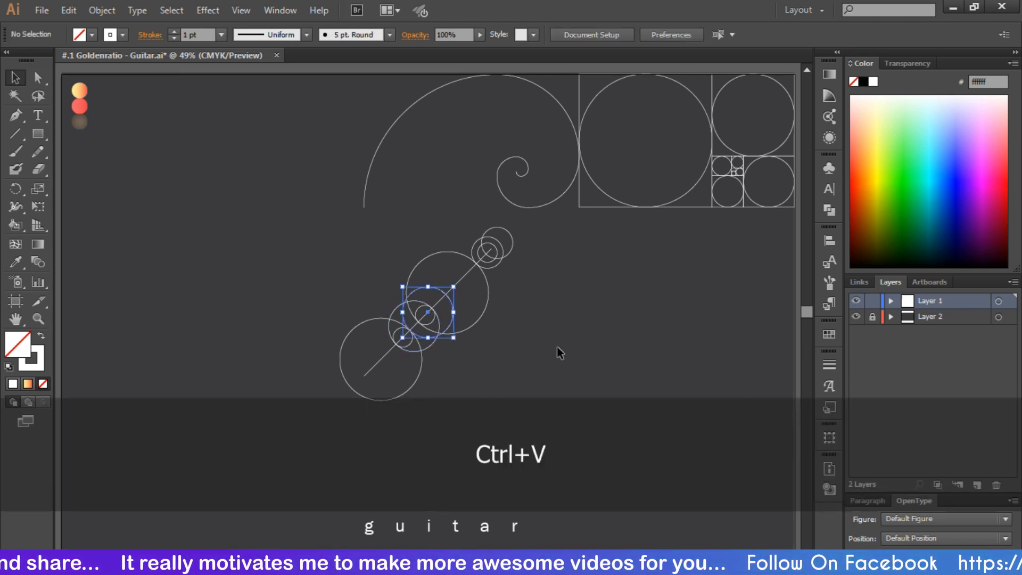
drag(457, 318, 494, 374)
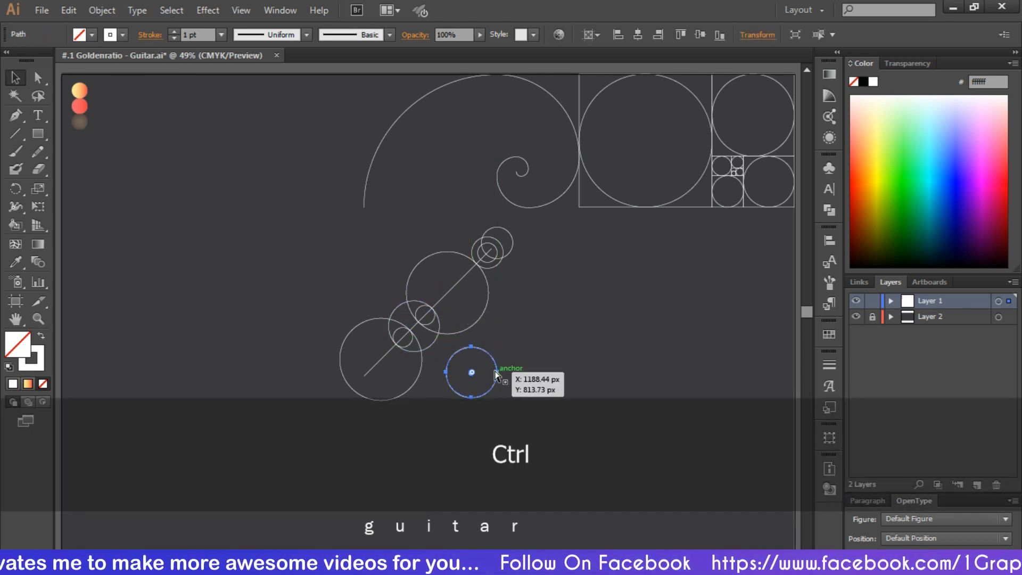
key(ctrl+=)
key(ctrl+=)
key(ctrl+=)
key(ctrl+=)
scroll(514, 308, down, 4)
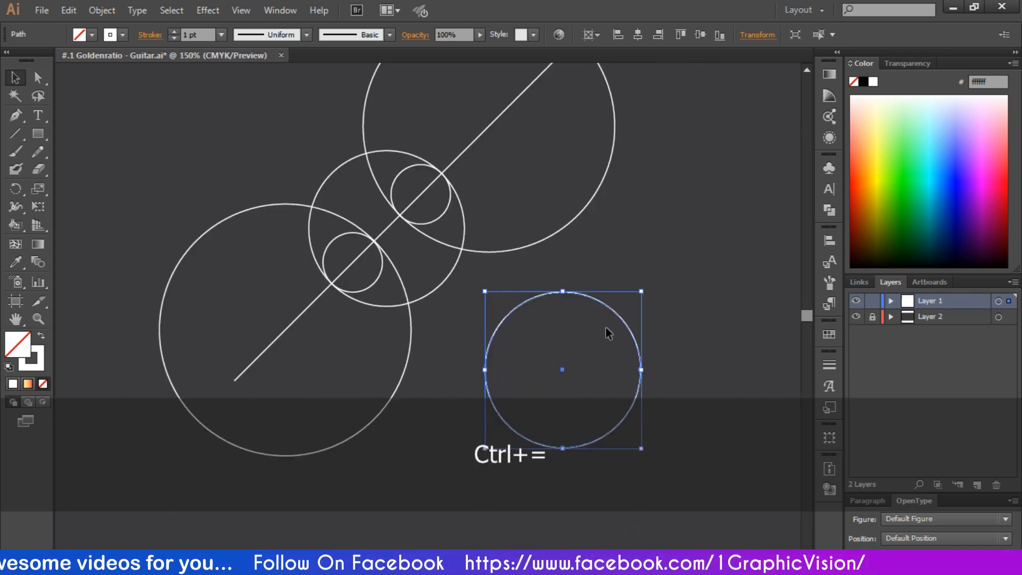
drag(609, 333, 534, 309)
Paste a second copy of the mid-sized circle and place it opposite the first, above the lower large circle.
key(ctrl+v)
drag(246, 140, 334, 174)
key(ctrl+=)
key(ctrl+=)
drag(475, 341, 539, 370)
key(ctrl+=)
key(ctrl+=)
key(ctrl+=)
drag(313, 349, 313, 349)
scroll(506, 238, up, 7)
click(449, 229)
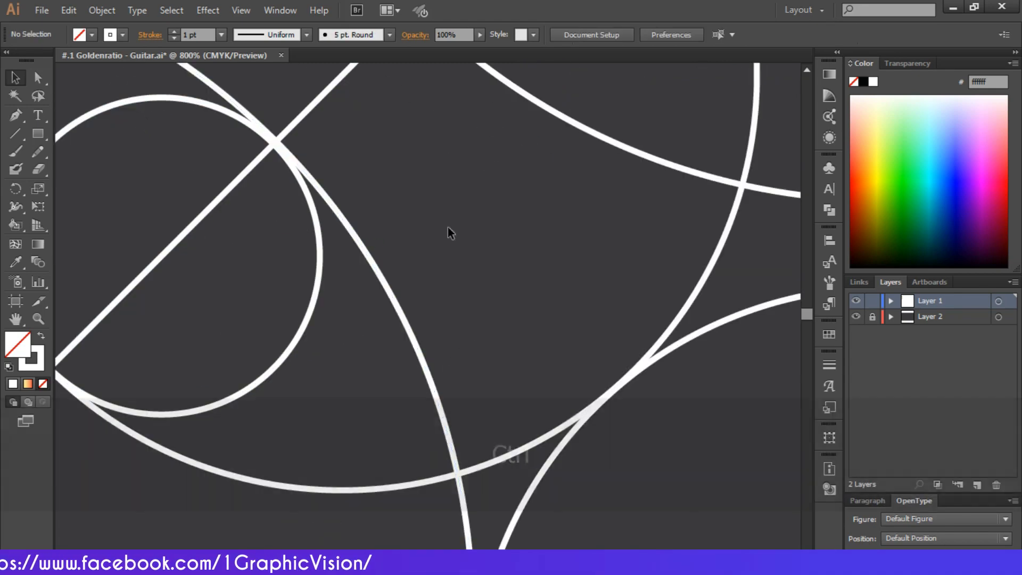
Nudge the upper-left side circle until its edge touches the lower large circle and the middle circle.
key(ctrl+minus)
scroll(301, 214, up, 5)
scroll(301, 215, left, 12)
drag(421, 143, 420, 145)
click(421, 256)
Move the lower-right side circle so its edge meets the right edge of the lower large circle.
scroll(549, 274, down, 9)
scroll(549, 274, right, 5)
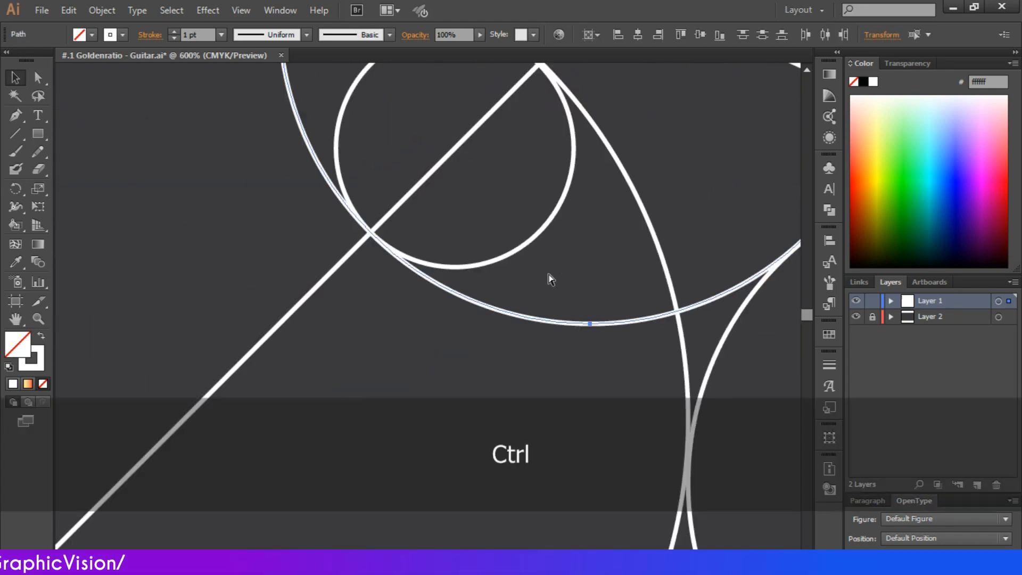
scroll(549, 274, right, 8)
drag(291, 335, 398, 392)
drag(398, 391, 291, 336)
key(ctrl+=)
key(ctrl+=)
scroll(309, 344, left, 8)
drag(262, 289, 258, 292)
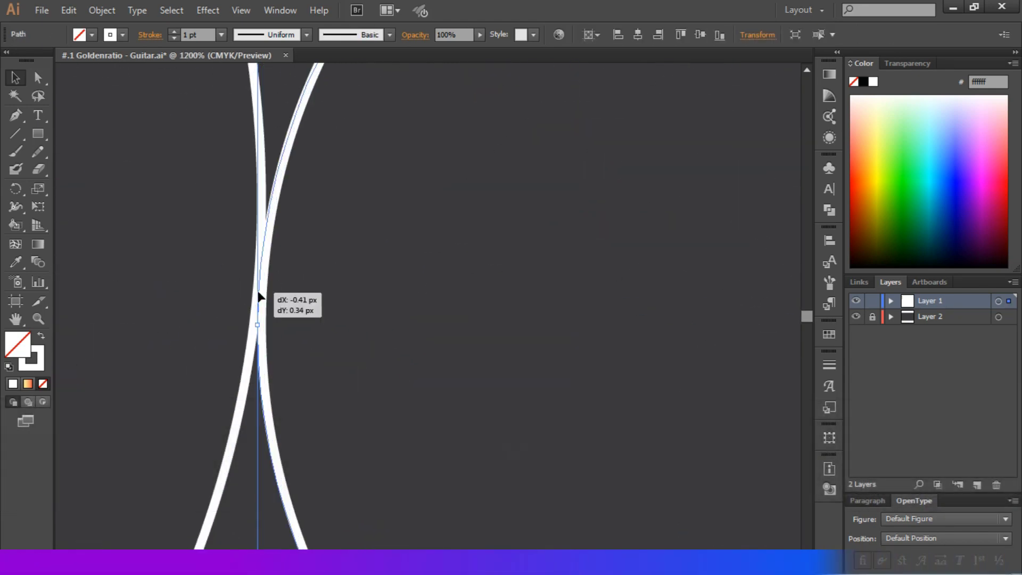
Fine-tune the lower-right side circle until it is tangent to both the middle circle and the lower large circle.
scroll(341, 276, up, 6)
drag(474, 201, 429, 224)
scroll(374, 340, down, 6)
click(375, 340)
scroll(374, 340, up, 6)
scroll(340, 320, down, 6)
drag(256, 395, 260, 400)
key(ctrl+minus)
key(ctrl+minus)
key(ctrl+0)
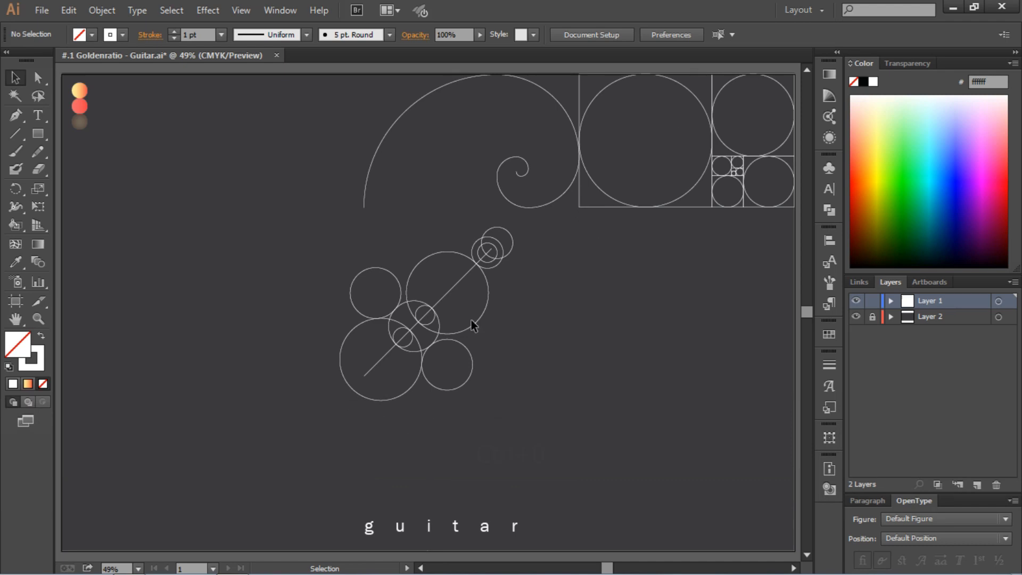
Duplicate the diagonal line toward the upper left and align it tangent to the two small circles.
key(ctrl+equal)
key(ctrl+equal)
key(ctrl+equal)
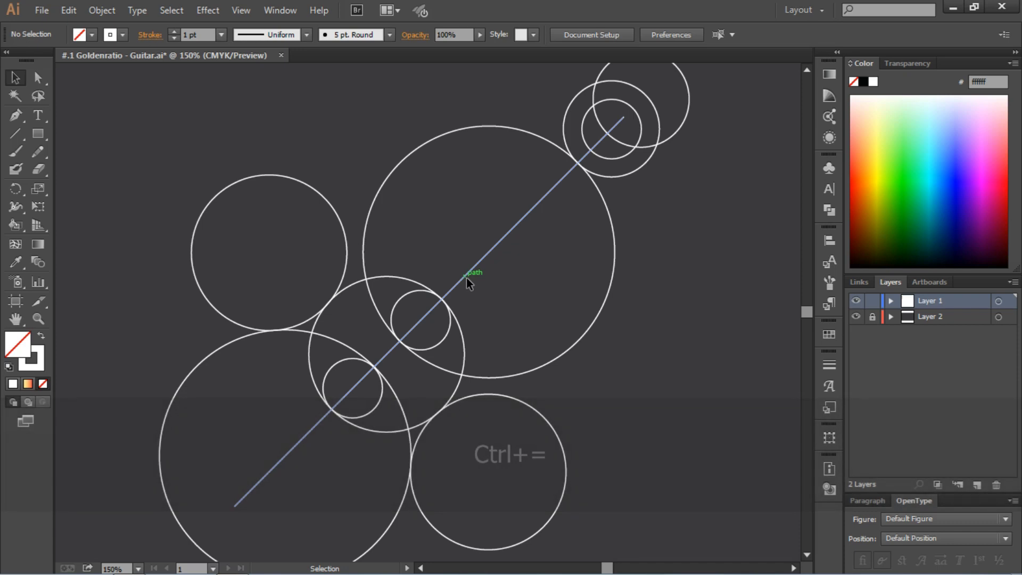
drag(465, 276, 435, 260)
key(ctrl+equal)
key(ctrl+equal)
key(ctrl+equal)
key(ctrl+equal)
key(ctrl+equal)
key(ctrl+equal)
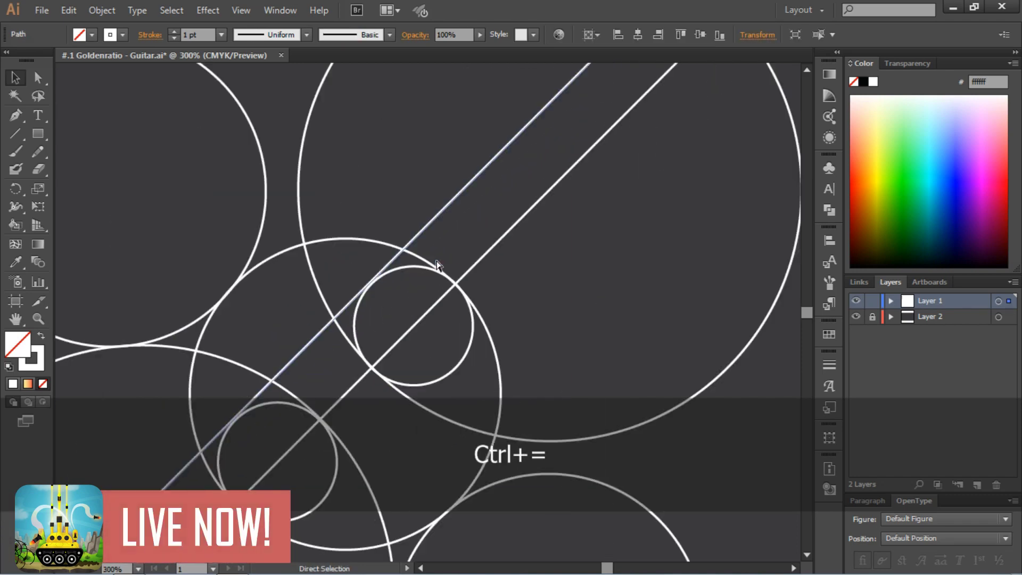
scroll(365, 187, up, 3)
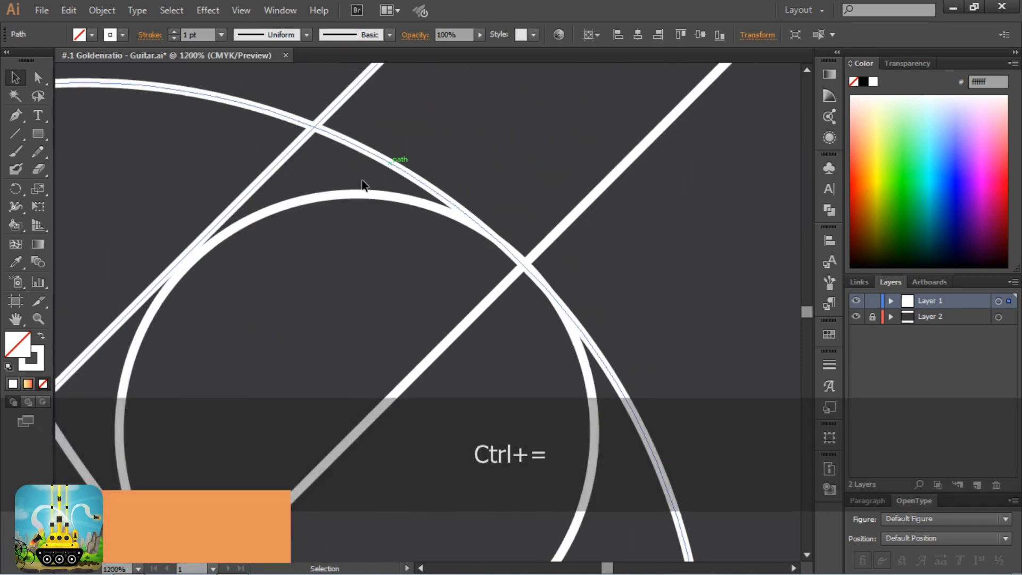
drag(287, 188, 298, 191)
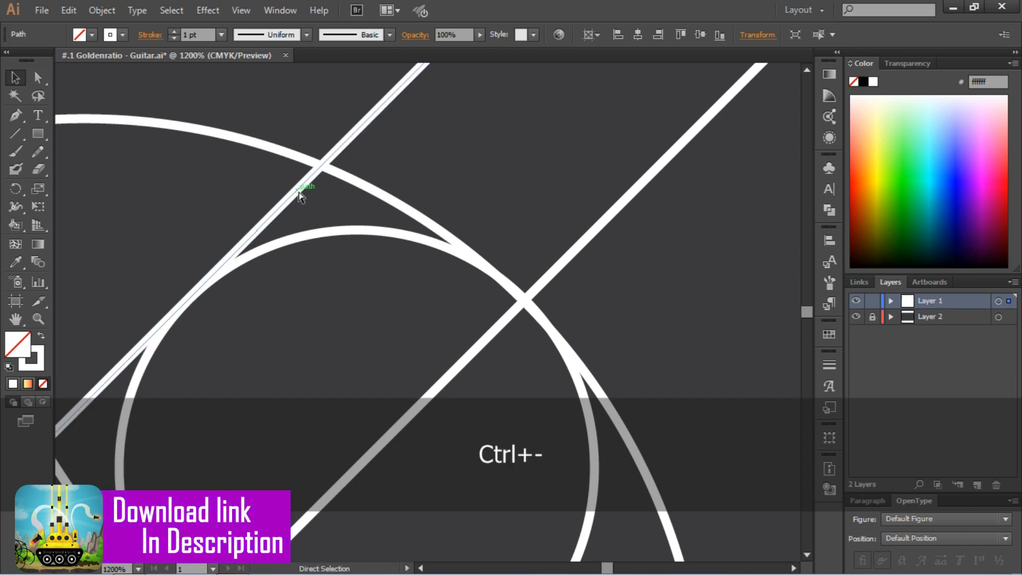
Duplicate the offset diagonal line to the lower-right side, tangent to the opposite edges of the two small circles.
key(ctrl+minus)
key(ctrl+minus)
key(ctrl+minus)
key(ctrl+minus)
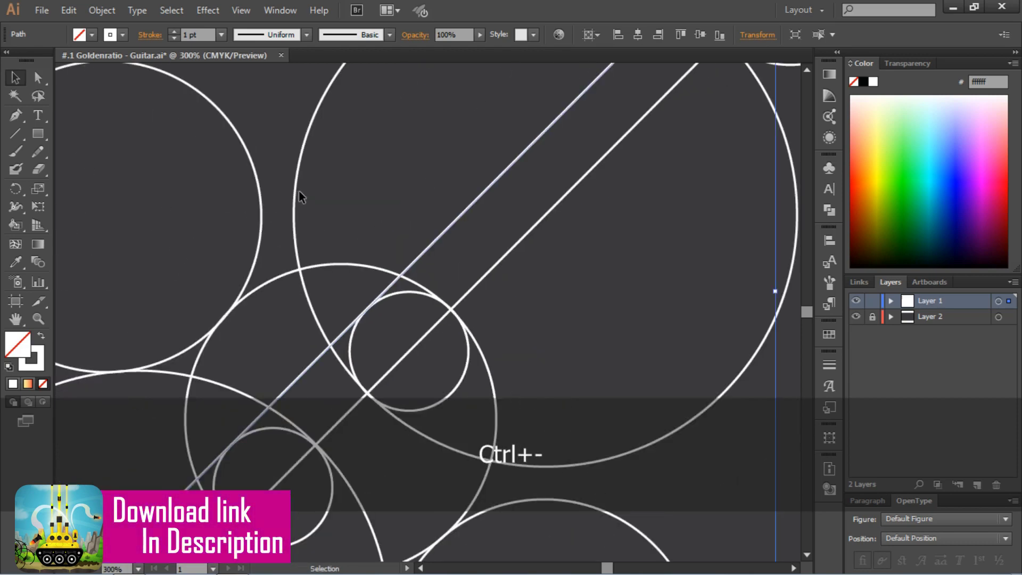
scroll(299, 191, down, 3)
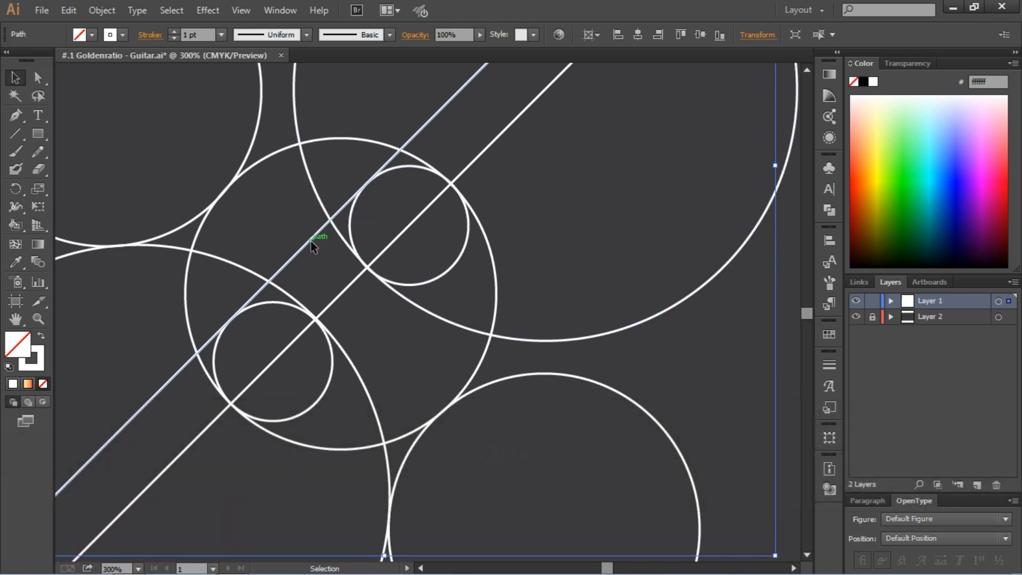
drag(313, 244, 426, 293)
key(ctrl+equal)
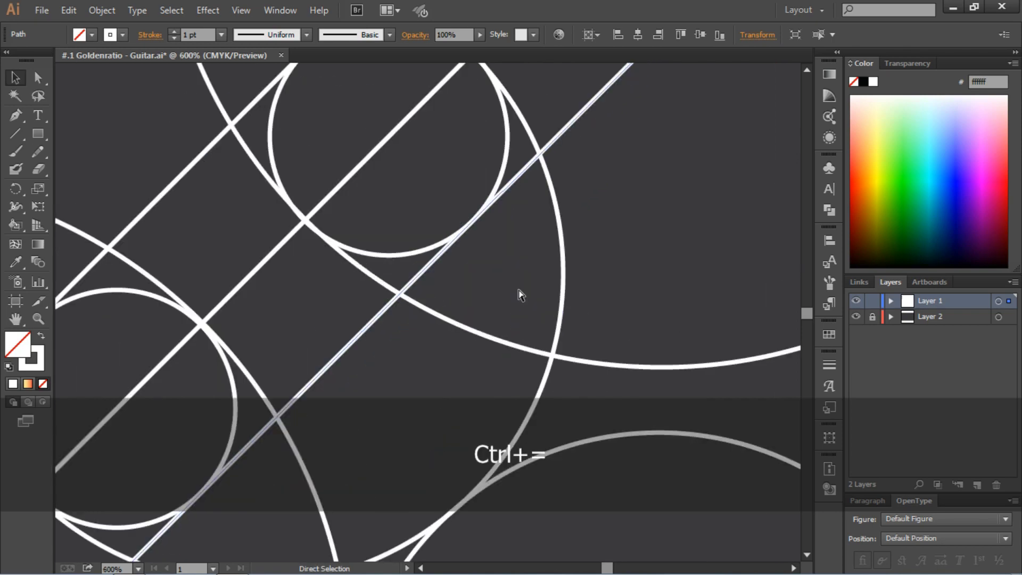
key(ctrl+minus)
key(ctrl+minus)
key(ctrl+minus)
key(ctrl+minus)
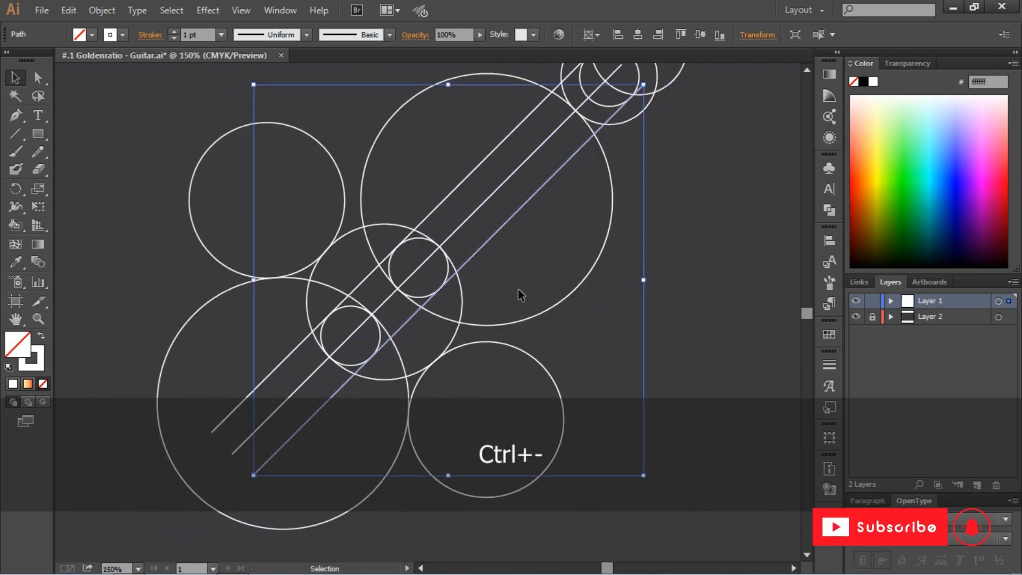
click(676, 282)
scroll(685, 287, up, 3)
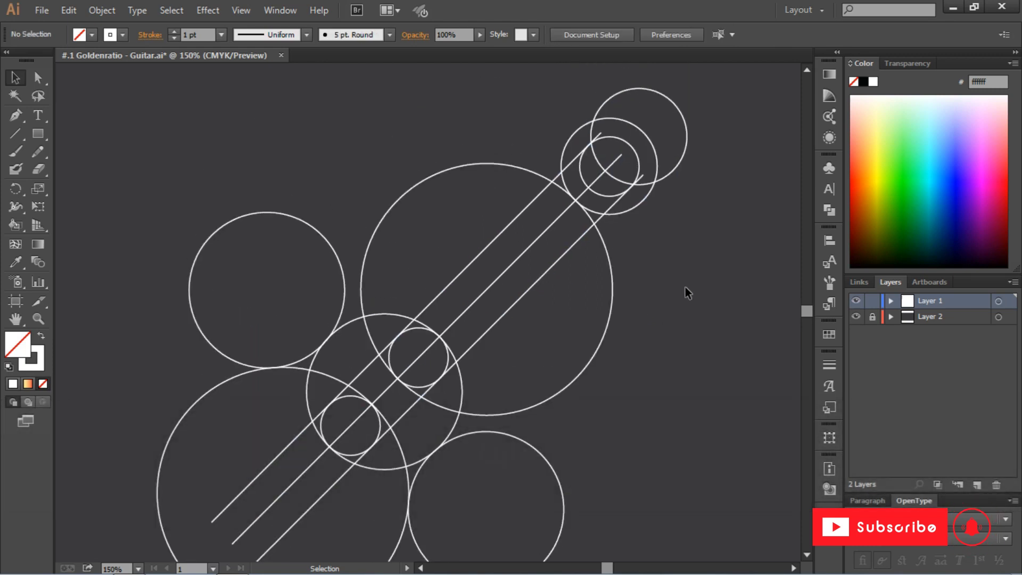
key(ctrl+minus)
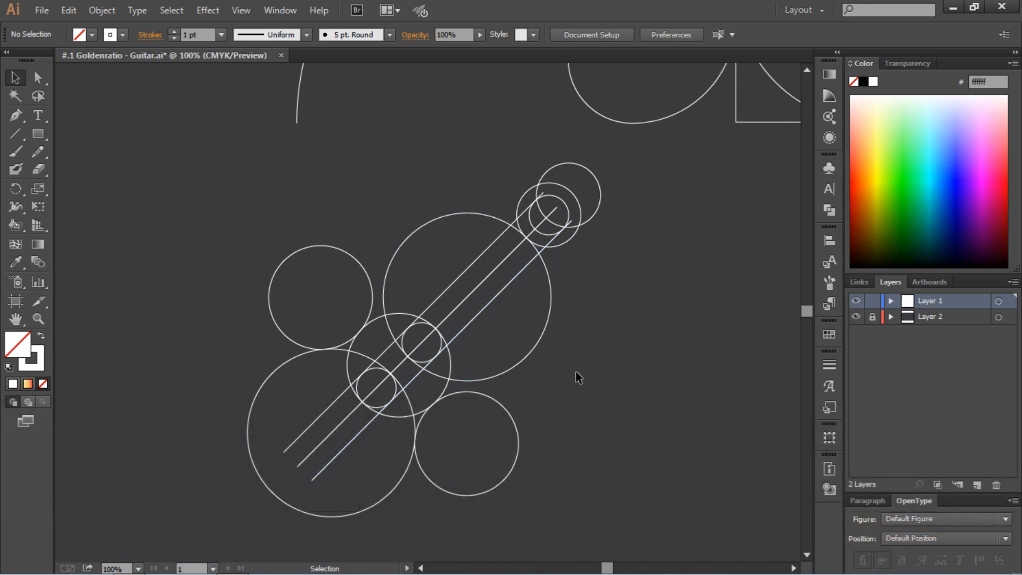
Copy the circle at the upper tip and place the copy concentrically inside the lower large circle.
click(596, 211)
key(ctrl+c)
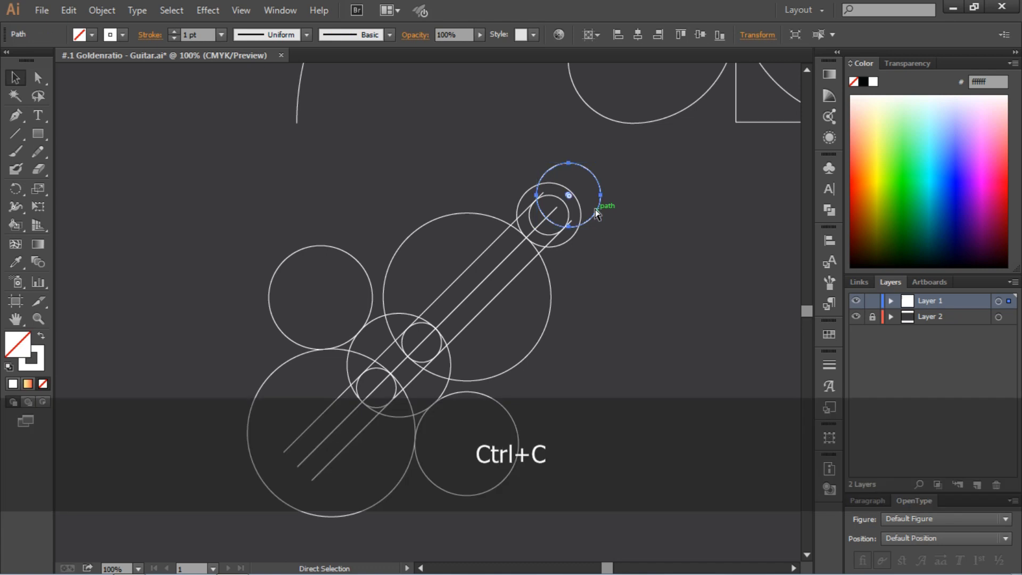
key(ctrl+v)
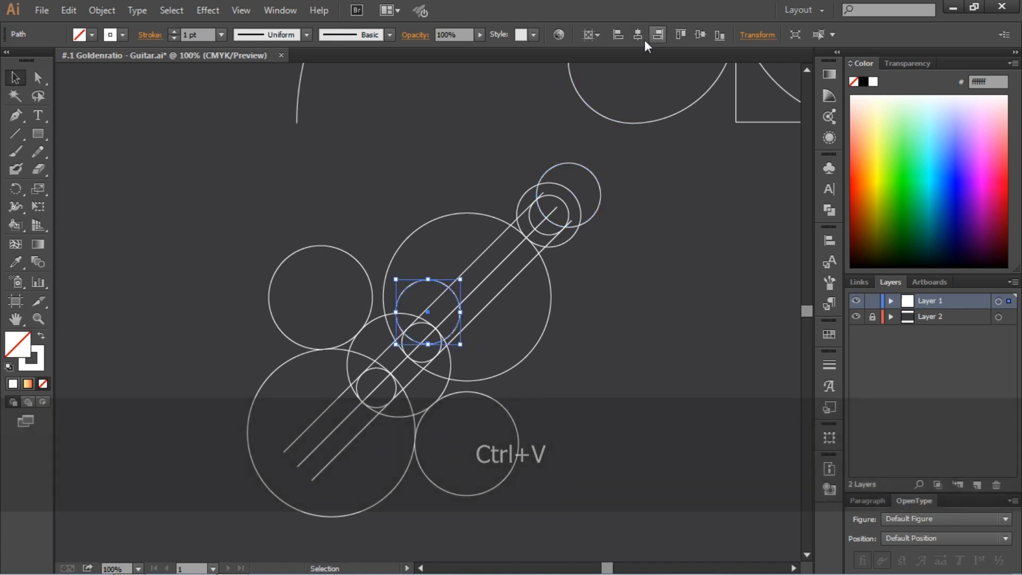
key(shift+Down)
key(shift+Down)
key(shift+Down)
key(shift+Down)
key(shift+Down)
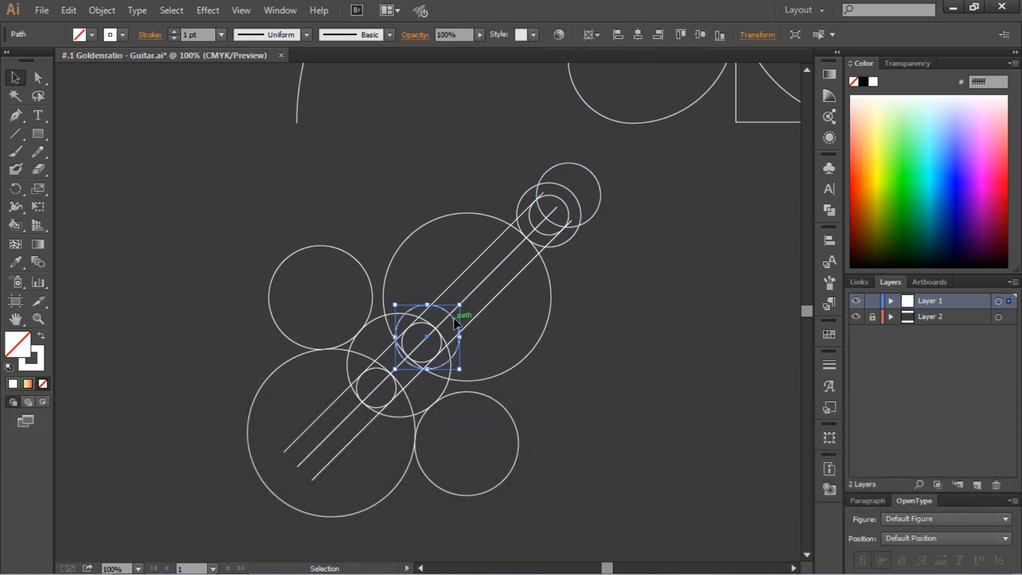
drag(437, 335, 364, 414)
click(591, 411)
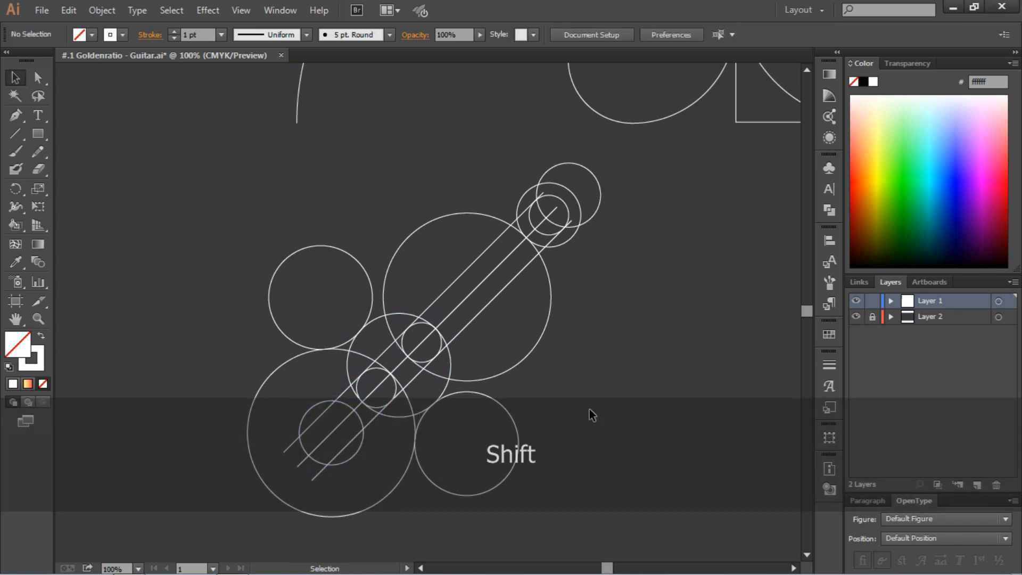
key(ctrl+0)
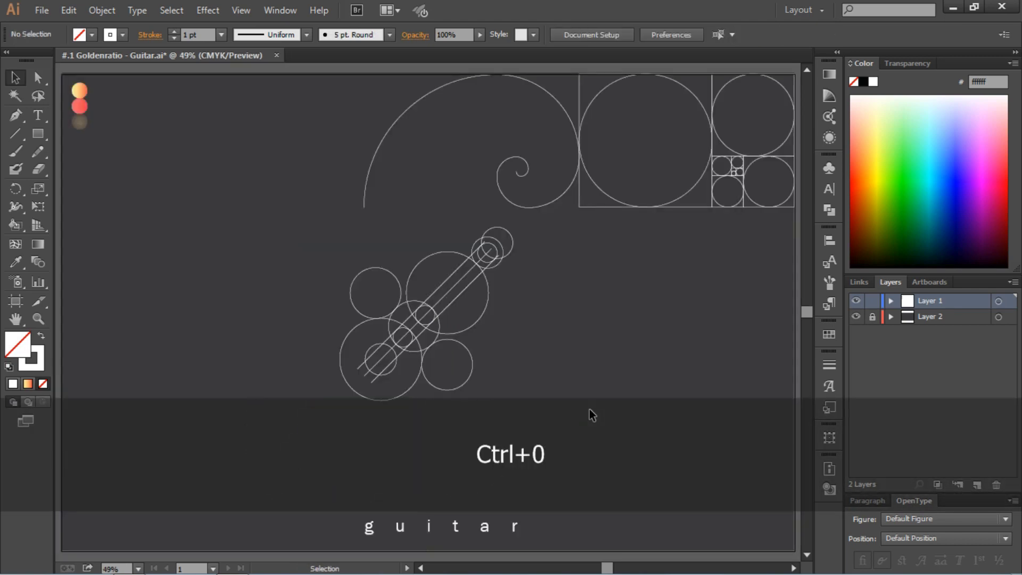
drag(304, 214, 531, 415)
click(600, 396)
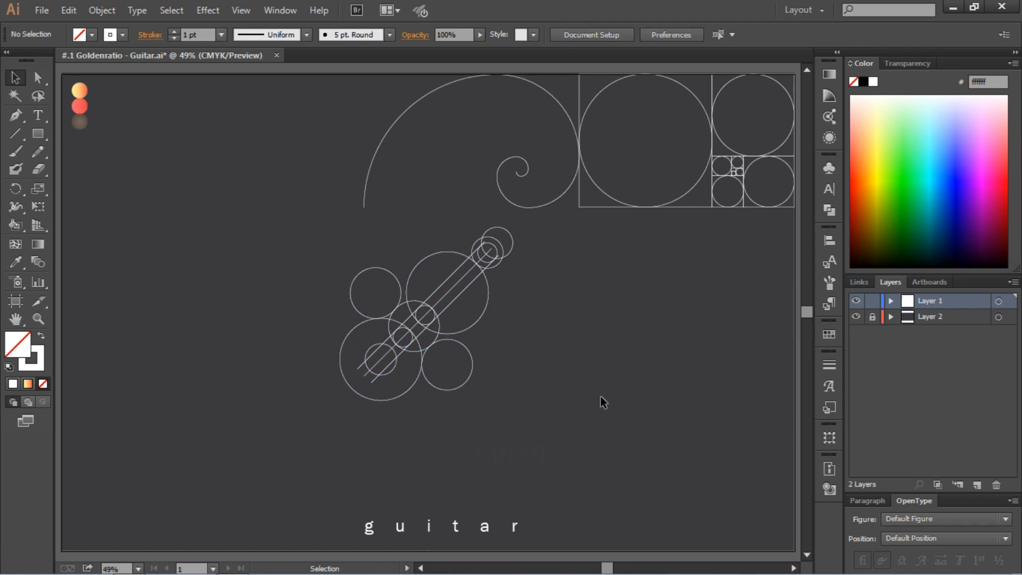
Draw a short line perpendicular to the three diagonal lines, crossing their lower ends inside the lower large circle.
click(24, 131)
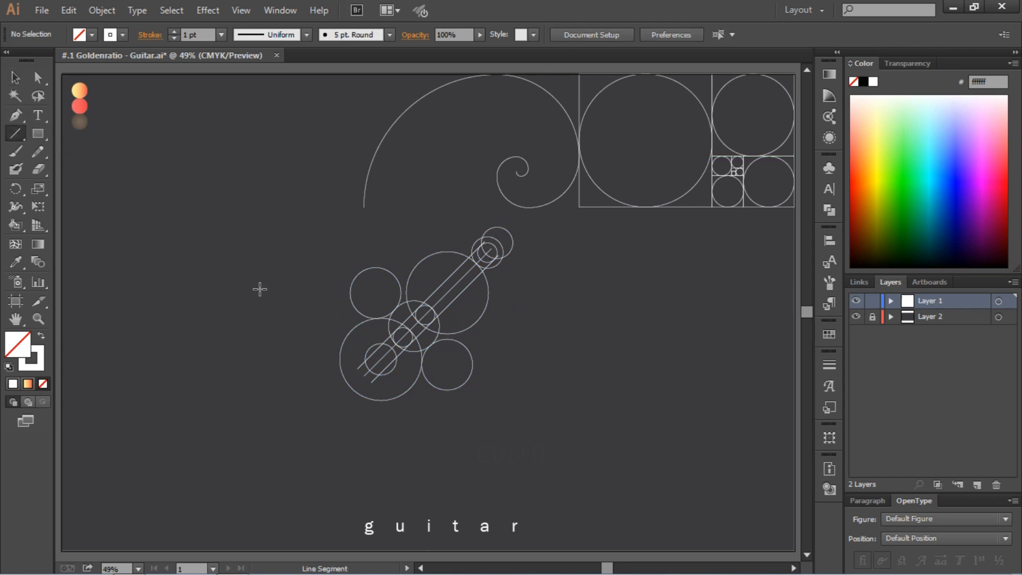
key(ctrl+equal)
key(ctrl+equal)
key(ctrl+equal)
key(ctrl+equal)
key(ctrl+equal)
key(ctrl+equal)
scroll(261, 276, left, 3)
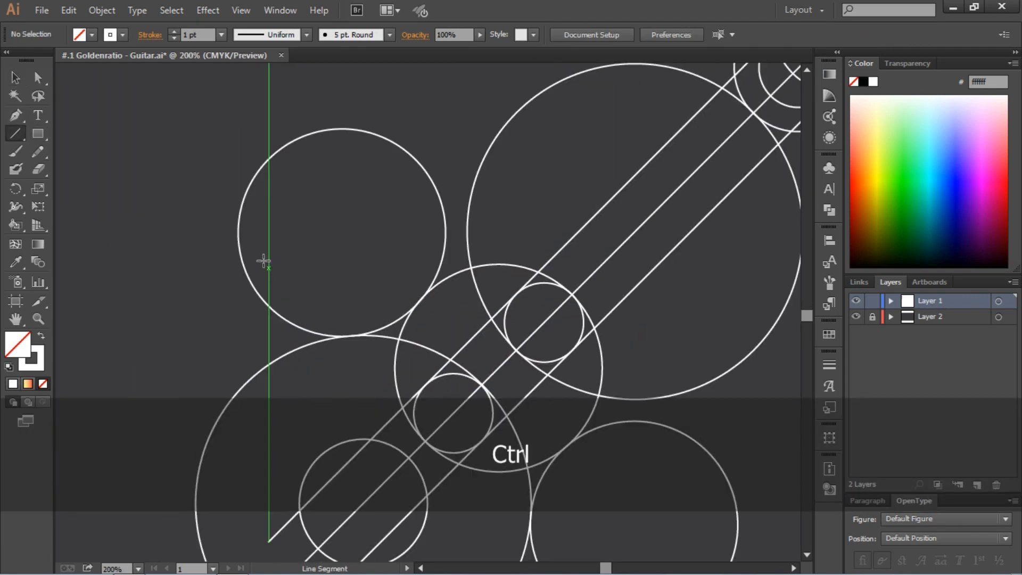
scroll(171, 319, down, 5)
mouse_move(154, 286)
mouse_down()
mouse_move(228, 384)
mouse_move(236, 368)
mouse_move(212, 324)
mouse_move(320, 333)
mouse_move(300, 323)
mouse_up()
click(17, 78)
click(376, 495)
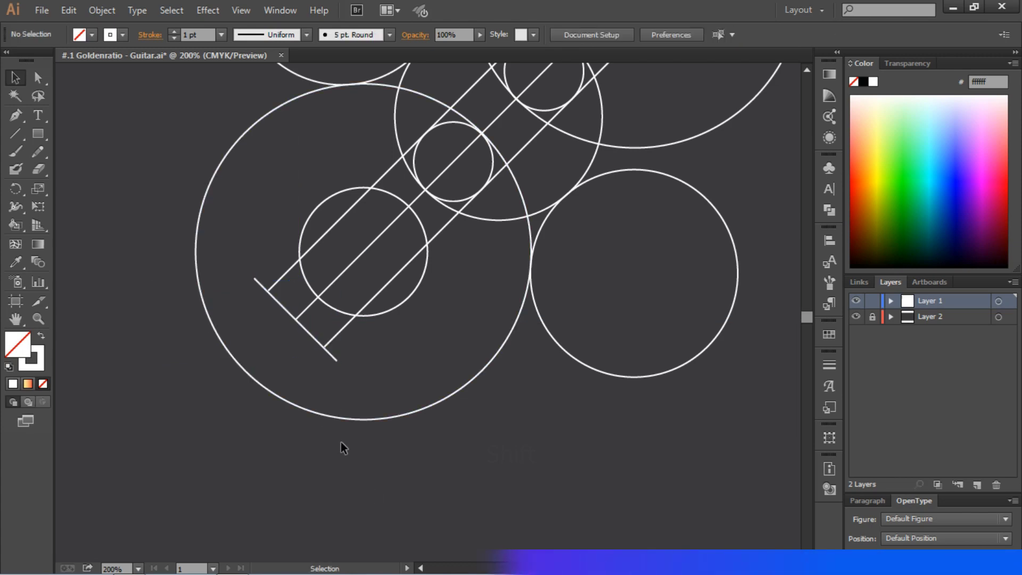
Extend the lower ends of the three diagonal lines slightly past the short perpendicular line.
click(296, 317)
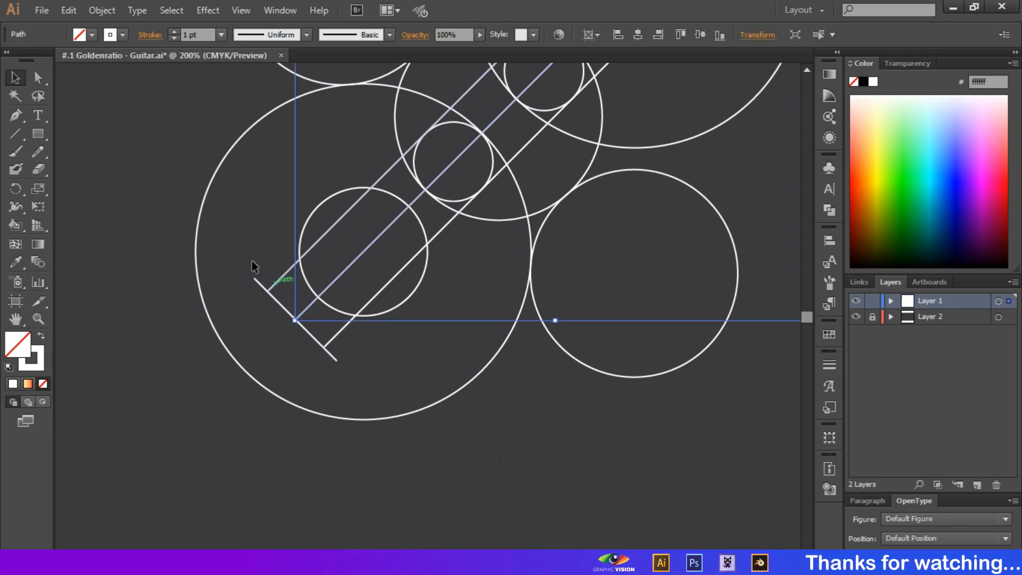
shift+click(296, 320)
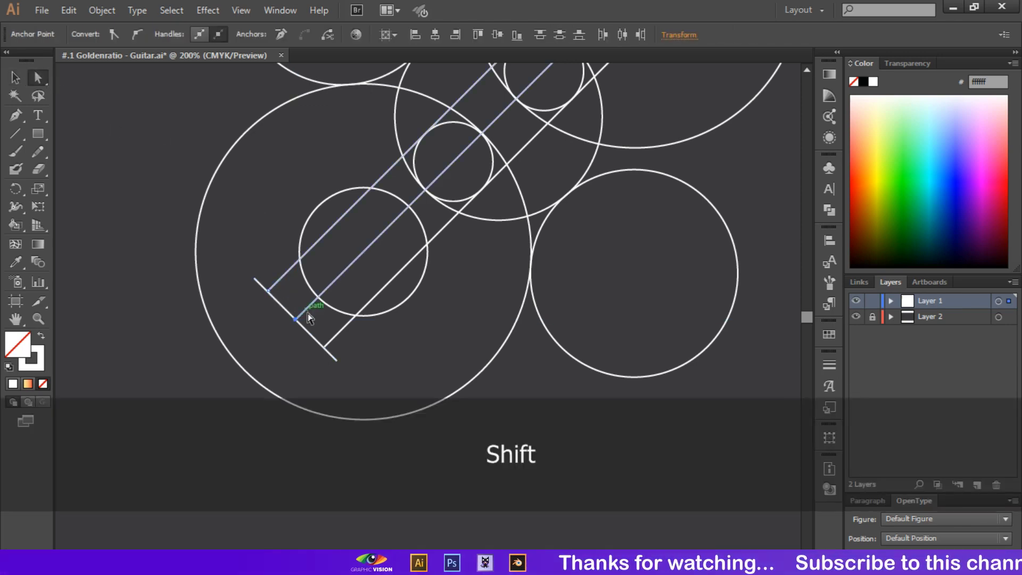
drag(297, 324, 302, 348)
click(264, 335)
click(15, 77)
key(Delete)
Place a parallel duplicate of the short perpendicular line close to the original to outline the guitar's bridge.
drag(269, 311, 277, 320)
click(166, 322)
key(ctrl+0)
Copy one of the smallest golden-ratio circles and bring the pasted copy down to the bridge lines.
click(735, 160)
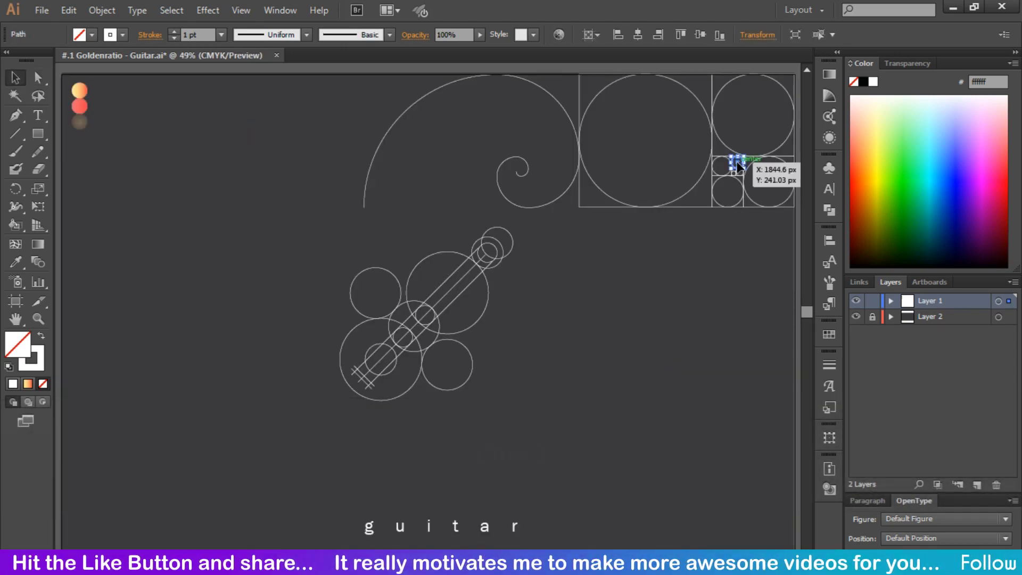
key(ctrl+c)
key(ctrl+v)
key(ctrl+equal)
key(ctrl+equal)
key(ctrl+equal)
key(ctrl+equal)
drag(429, 311, 220, 500)
scroll(317, 393, down, 4)
Center the small circle where the bridge lines cross the upper-left diagonal, and duplicate it at the lower-right diagonal's crossing.
key(ctrl+equal)
key(ctrl+equal)
key(ctrl+equal)
scroll(317, 393, down, 5)
scroll(317, 393, left, 12)
drag(406, 364, 354, 305)
key(ctrl+equal)
key(ctrl+equal)
key(ctrl+equal)
drag(414, 236, 418, 239)
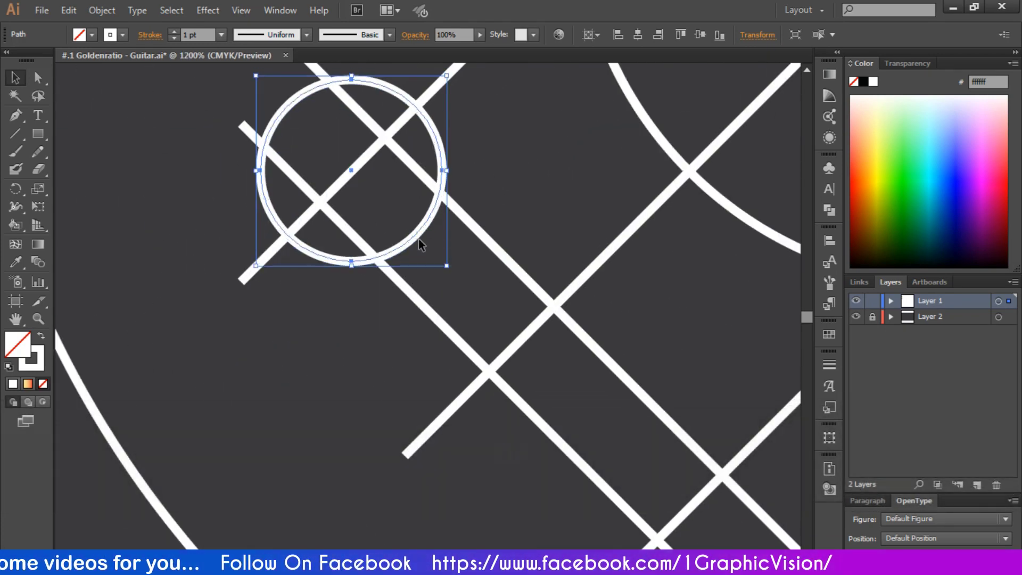
key(ctrl+0)
click(688, 474)
Delete the extra circle offset beyond the concentric pair at the neck's upper end.
key(ctrl+equal)
key(ctrl+equal)
key(ctrl+equal)
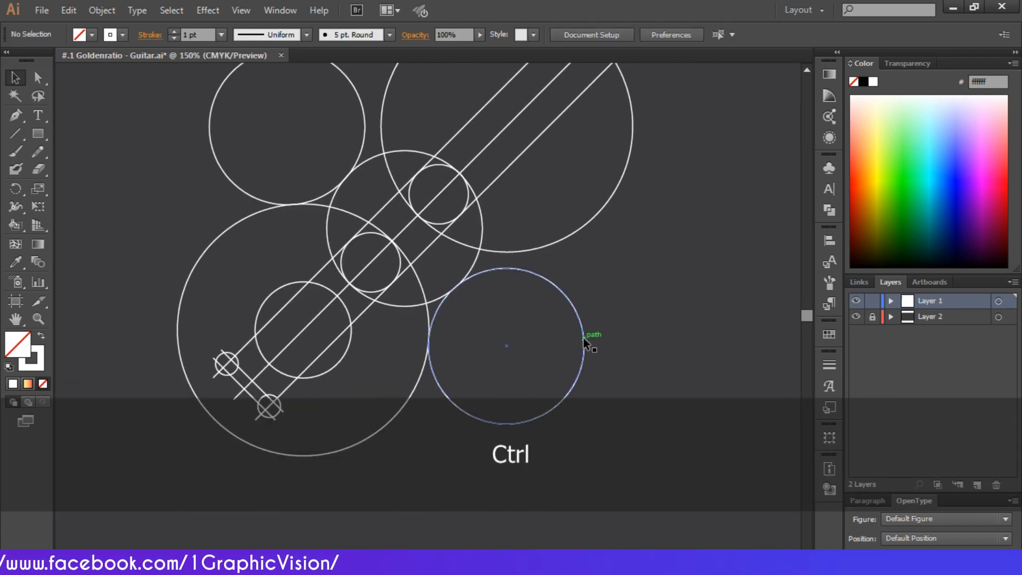
key(ctrl+minus)
scroll(559, 328, right, 3)
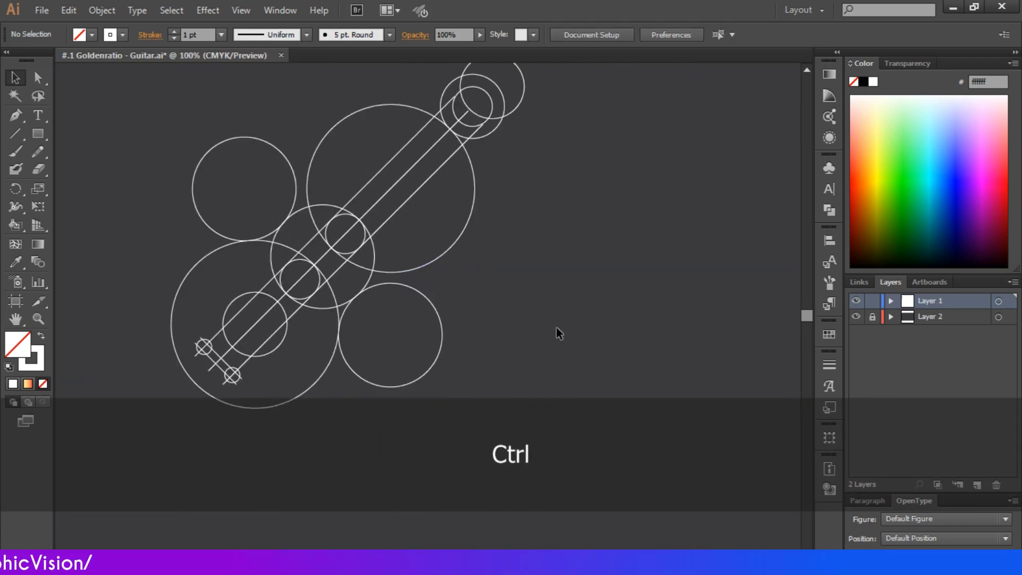
scroll(558, 329, up, 1)
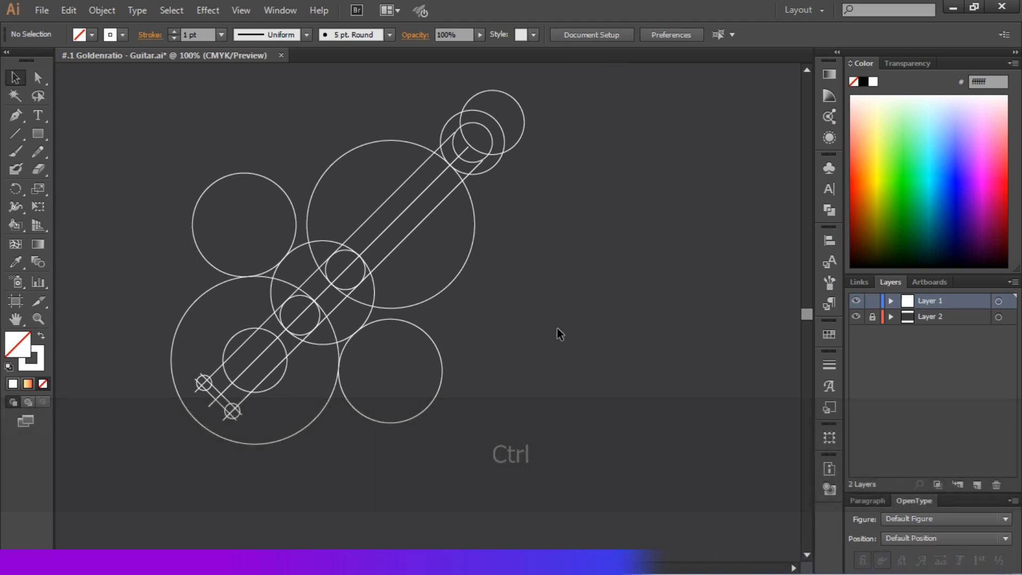
click(523, 117)
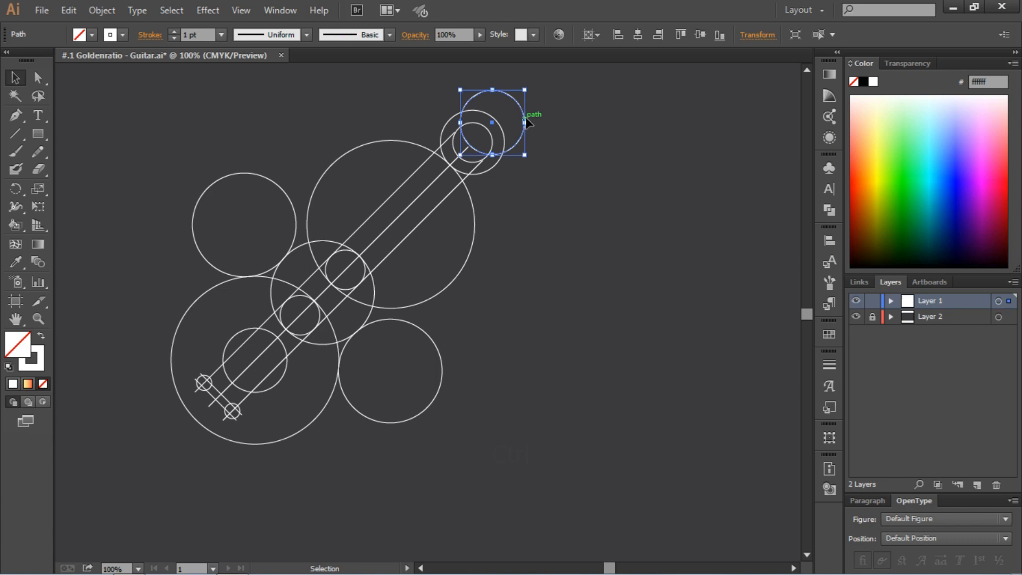
key(Delete)
scroll(582, 178, up, 1)
scroll(583, 178, up, 2)
scroll(581, 180, right, 2)
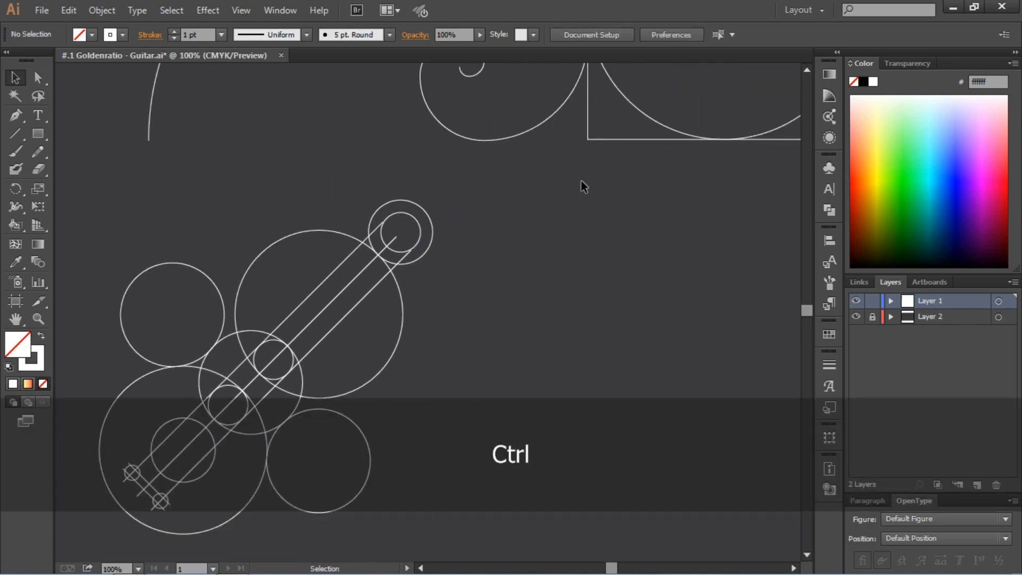
Duplicate one of the short perpendicular bridge lines and place the copy across the center of the concentric circles at the neck's upper end.
scroll(580, 196, right, 2)
scroll(581, 197, up, 2)
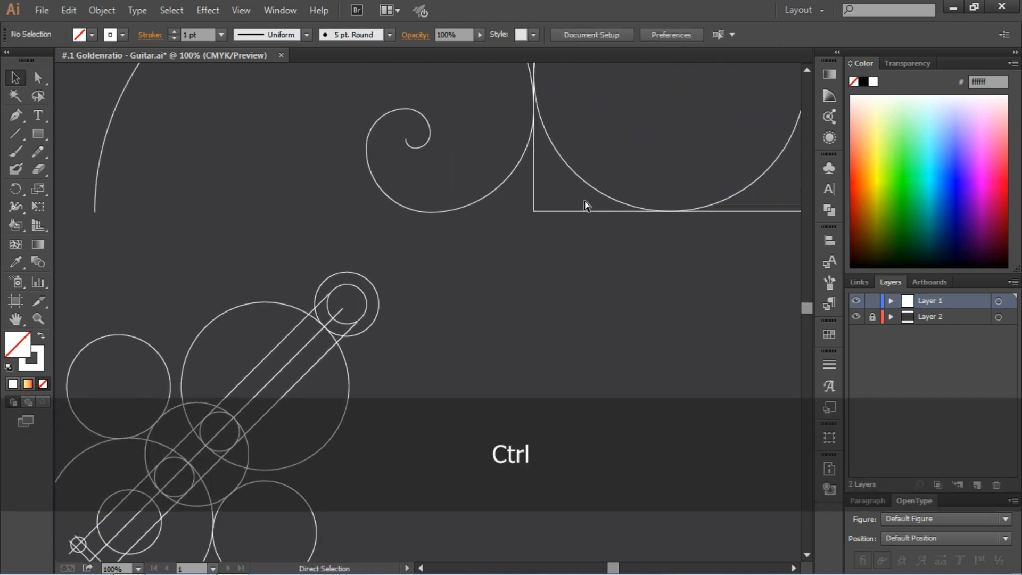
scroll(535, 164, left, 3)
scroll(534, 164, down, 3)
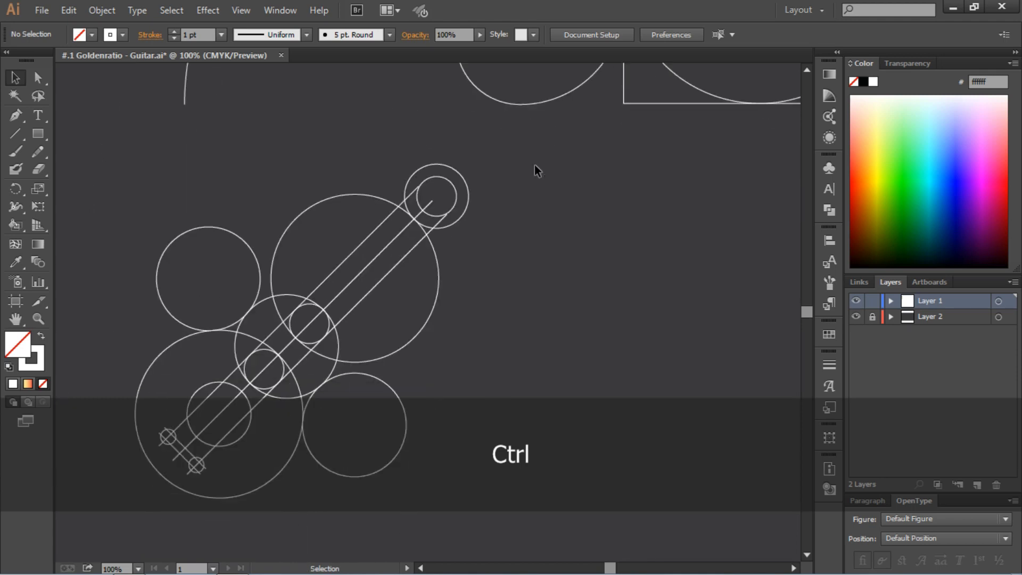
scroll(534, 165, left, 2)
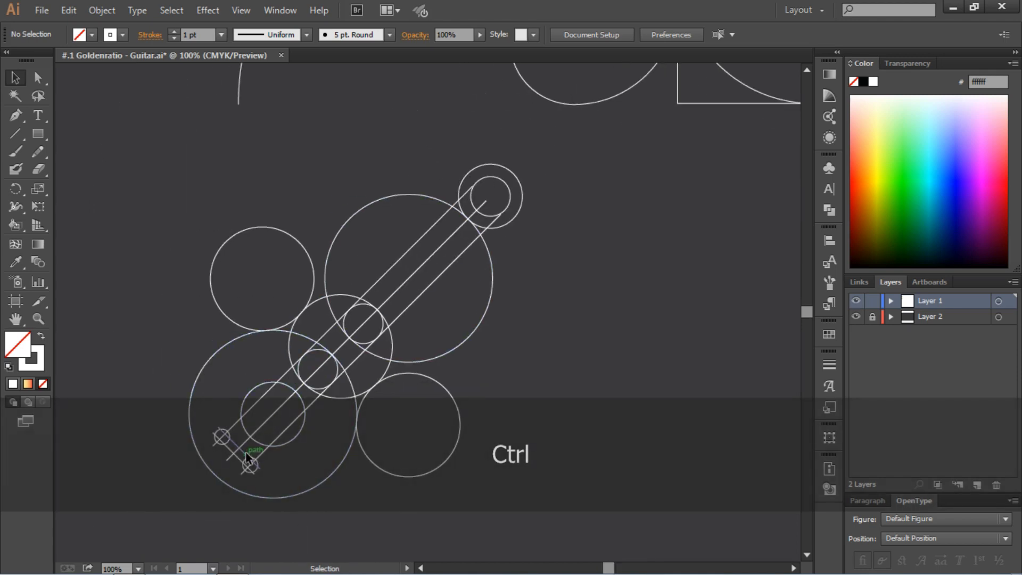
drag(246, 457, 573, 216)
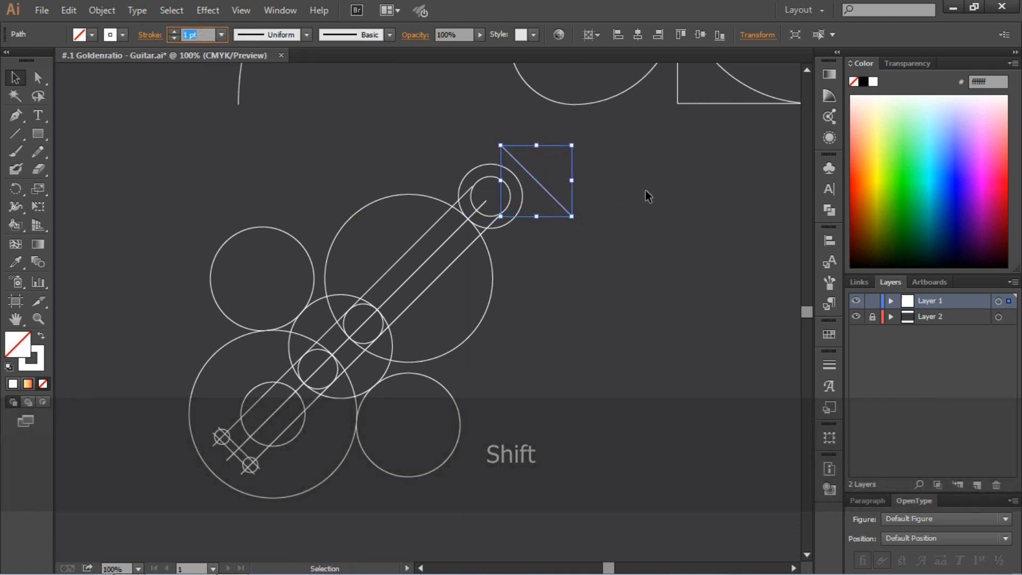
click(696, 39)
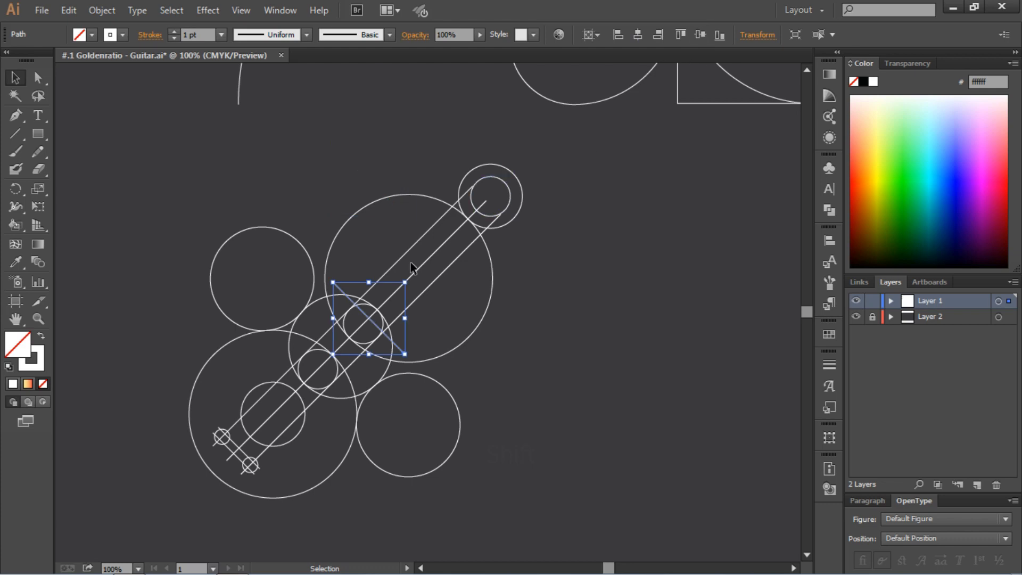
drag(376, 327, 496, 205)
click(592, 222)
Turn the perpendicular line at the headstock into a closely spaced parallel pair crossing the concentric circles.
key(ctrl+equal)
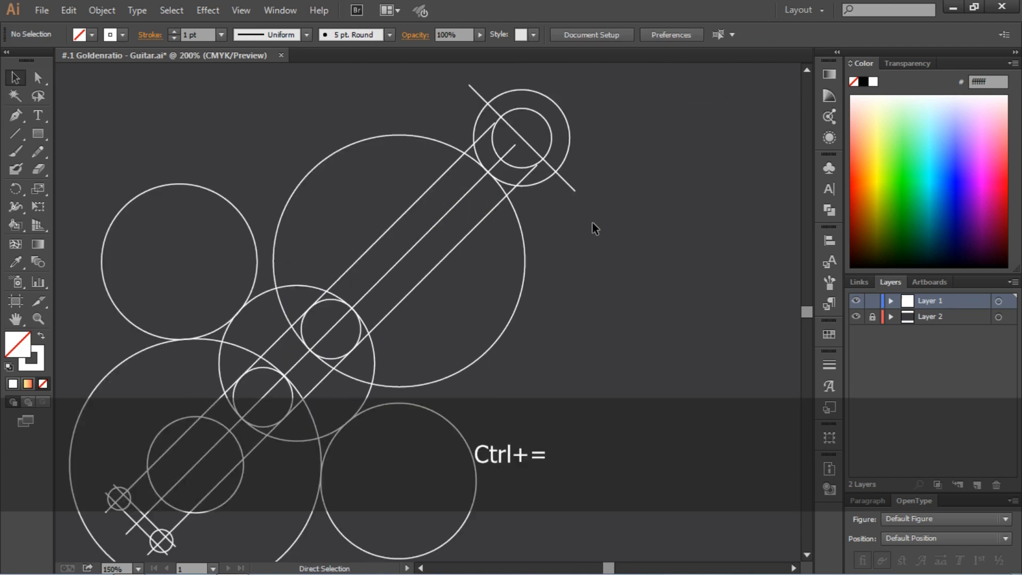
scroll(592, 222, up, 4)
scroll(592, 222, right, 4)
scroll(532, 229, up, 2)
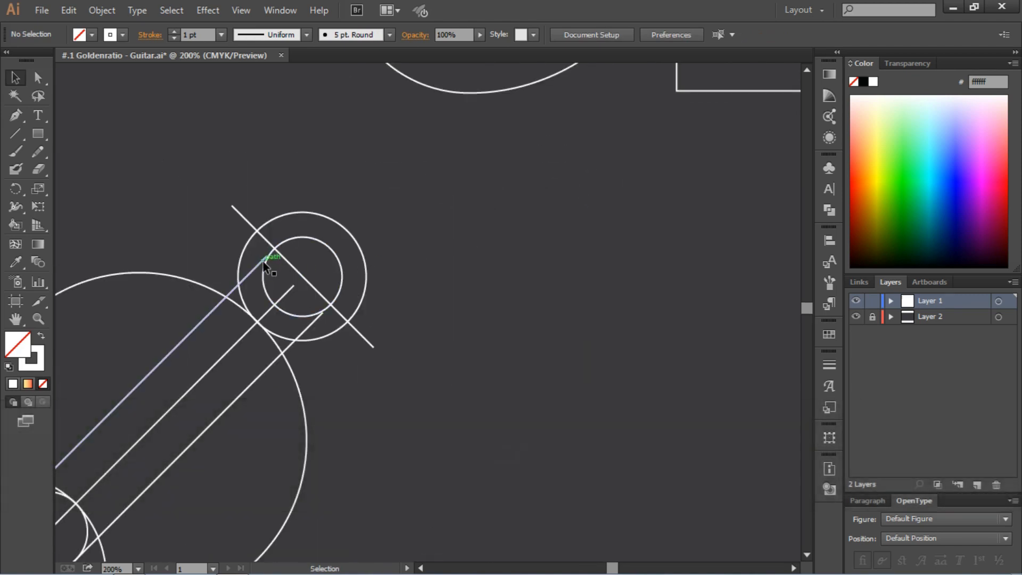
mouse_move(303, 277)
mouse_down()
mouse_move(313, 267)
mouse_move(303, 287)
mouse_up()
shift+click(303, 277)
right_click(304, 277)
click(339, 347)
click(436, 285)
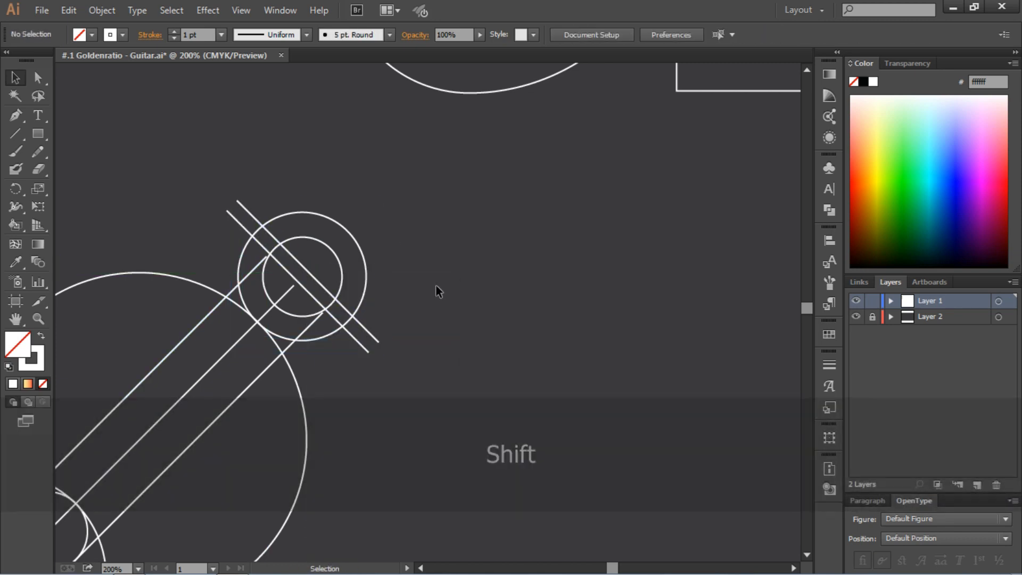
Delete the middle portions of the two parallel lines inside the inner headstock circle, keeping short segments on both sides.
click(272, 255)
drag(379, 352, 353, 307)
drag(251, 215, 257, 222)
click(292, 198)
drag(258, 221, 259, 222)
key(ctrl+plus)
key(ctrl+plus)
scroll(358, 175, left, 3)
drag(290, 120, 297, 127)
click(516, 344)
key(Delete)
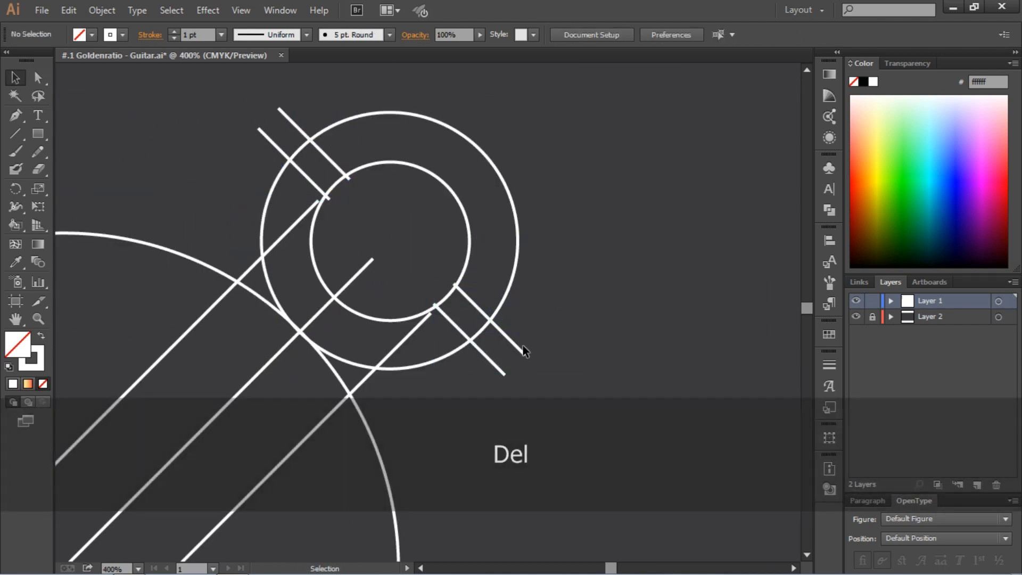
Duplicate the short line pairs on both sides of the headstock along the neck direction, making three tuning-peg pairs per side.
click(524, 352)
shift+click(299, 127)
scroll(319, 213, up, 2)
drag(298, 271, 447, 164)
drag(450, 171, 348, 283)
click(321, 170)
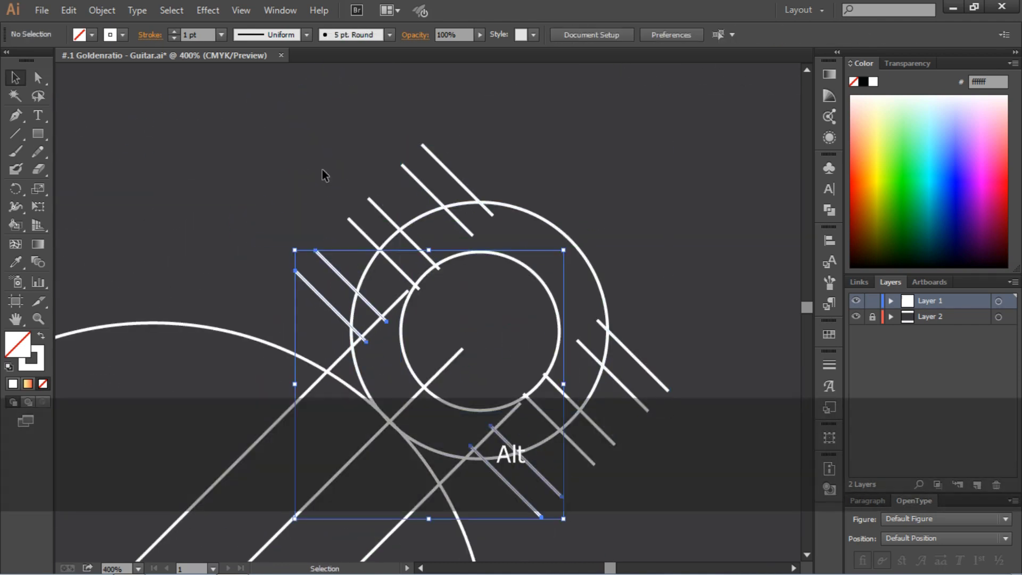
Draw a 45° line across the outer ends of the upper-left peg lines and duplicate it across the lower-right peg ends.
key(backslash)
key(ctrl+0)
key(ctrl+v)
key(ctrl+plus)
key(ctrl+plus)
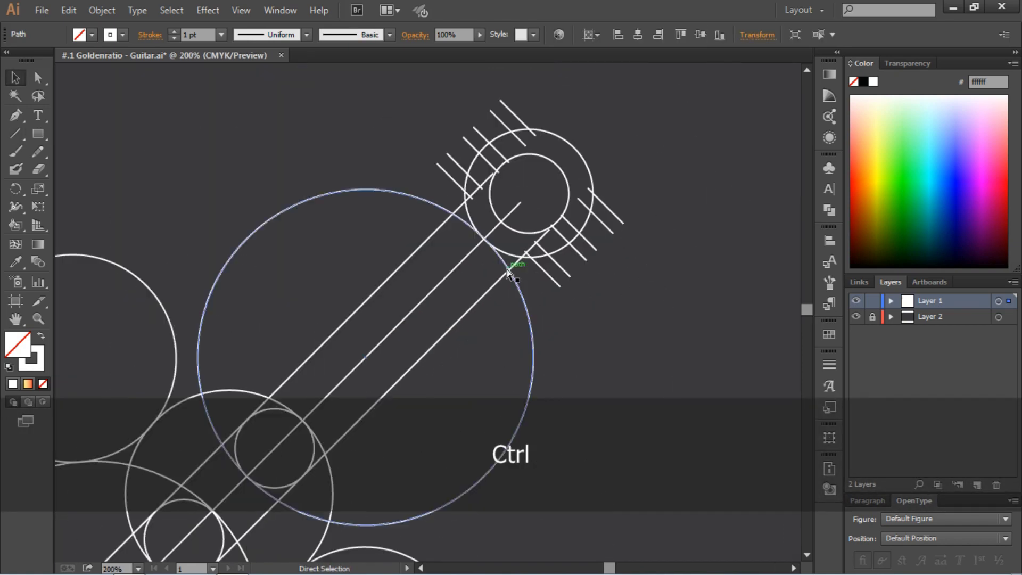
scroll(426, 266, up, 3)
drag(378, 219, 481, 323)
key(ctrl+plus)
drag(366, 161, 419, 110)
key(Delete)
drag(257, 243, 407, 91)
drag(337, 164, 588, 400)
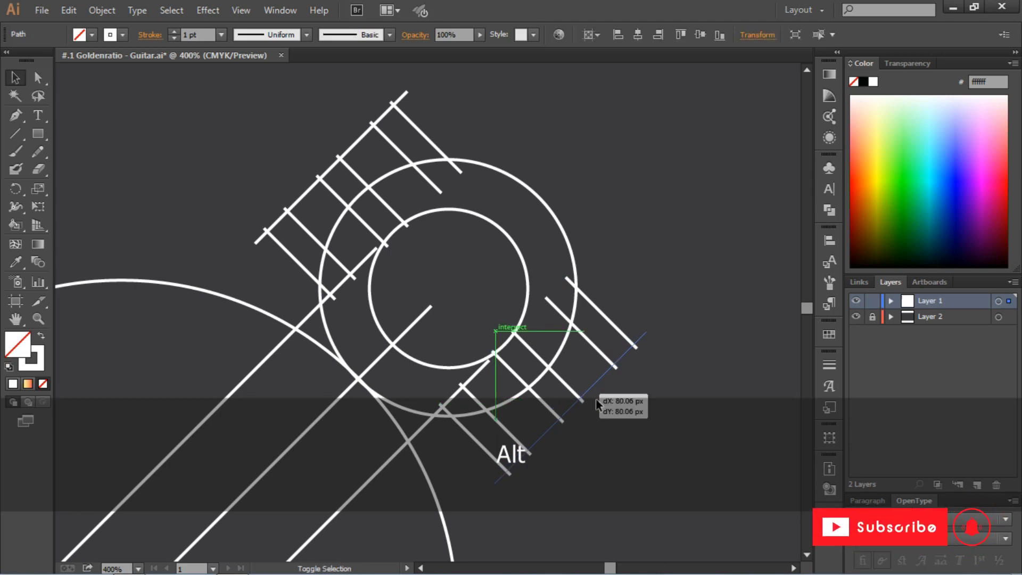
click(629, 412)
key(ctrl+0)
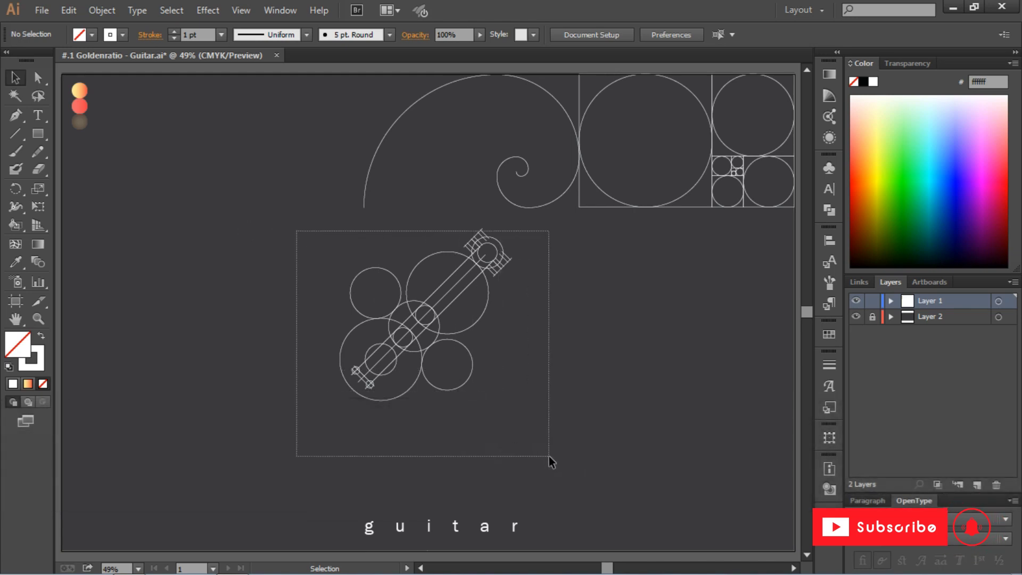
Copy and paste the complete guitar construction, group the copy and move it off the artboard as a backup.
drag(549, 456, 548, 456)
key(ctrl+c)
key(ctrl+v)
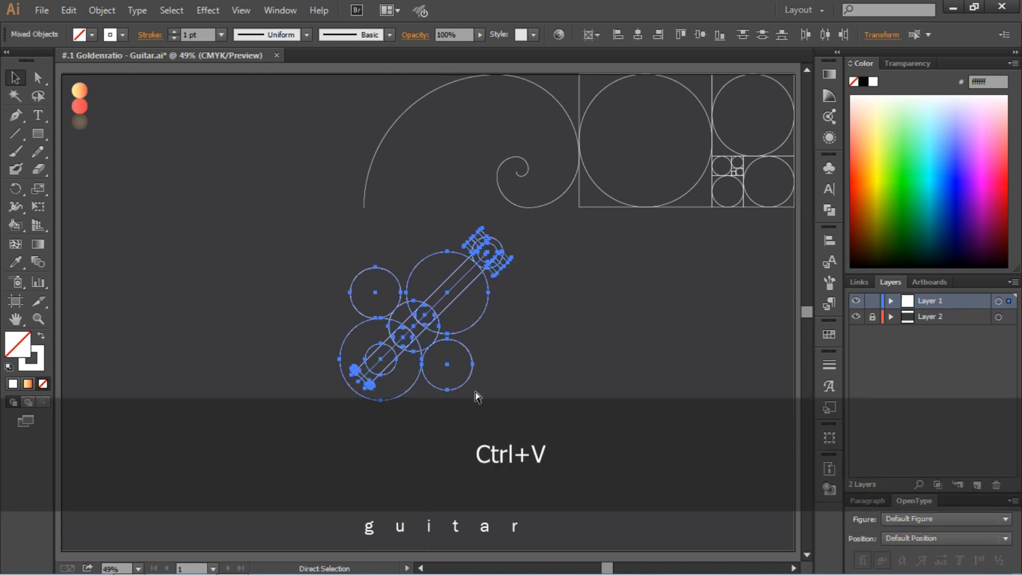
right_click(438, 326)
click(450, 393)
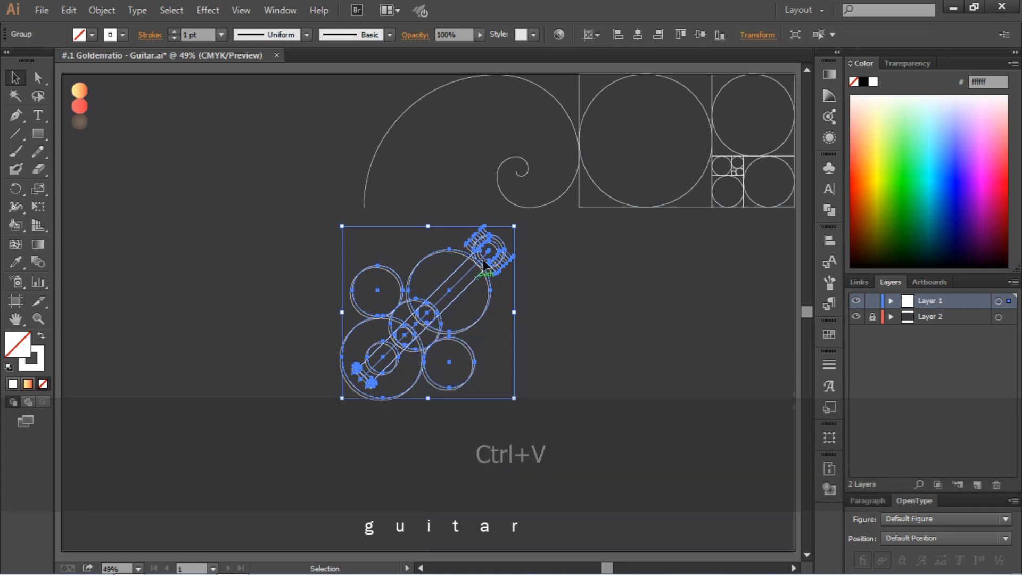
drag(490, 251, 58, 320)
click(286, 324)
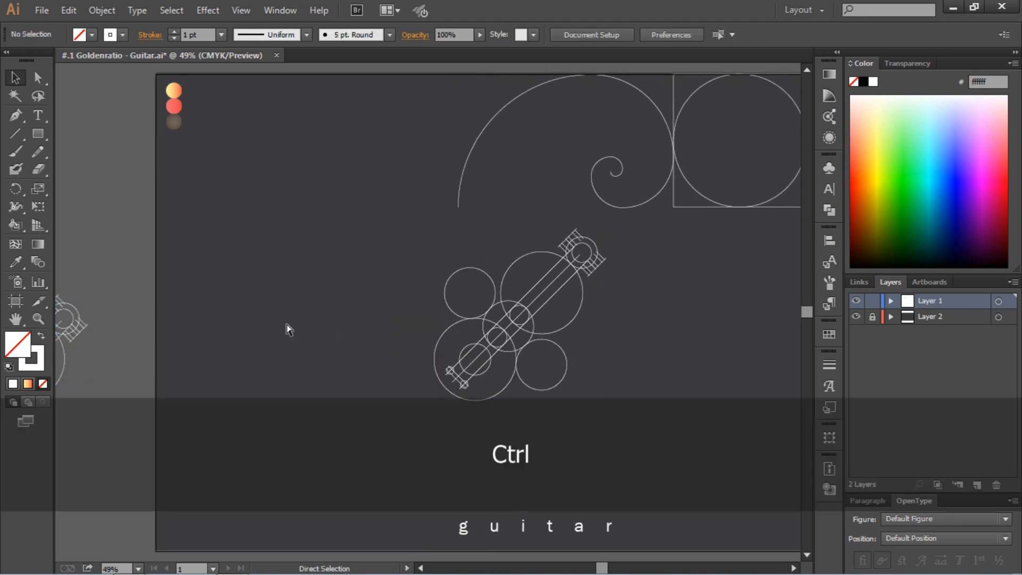
key(ctrl+0)
Remove the stroke from the whole guitar construction and ready the Live Paint Bucket with orange fill f7941e.
drag(290, 213, 538, 433)
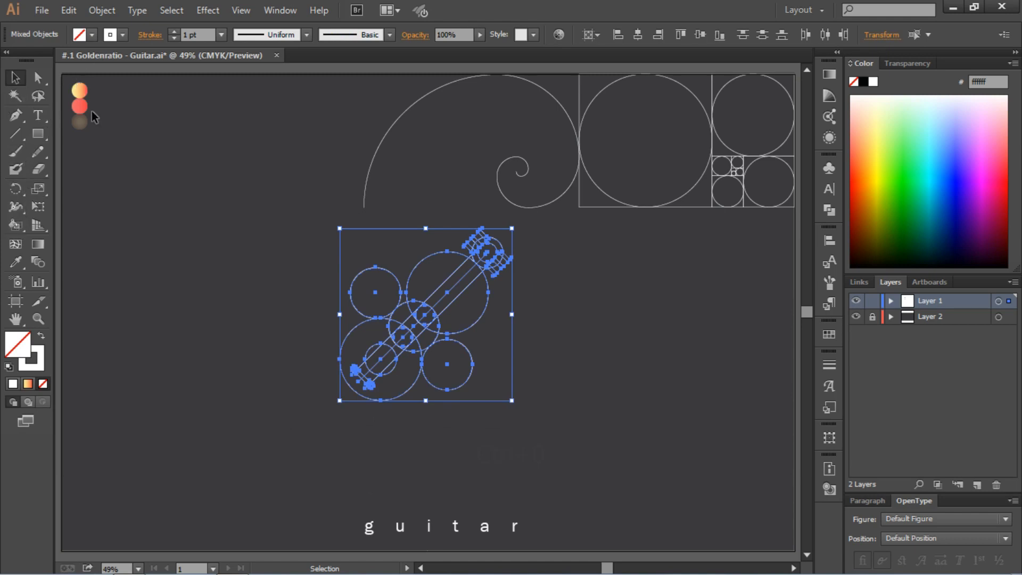
click(123, 34)
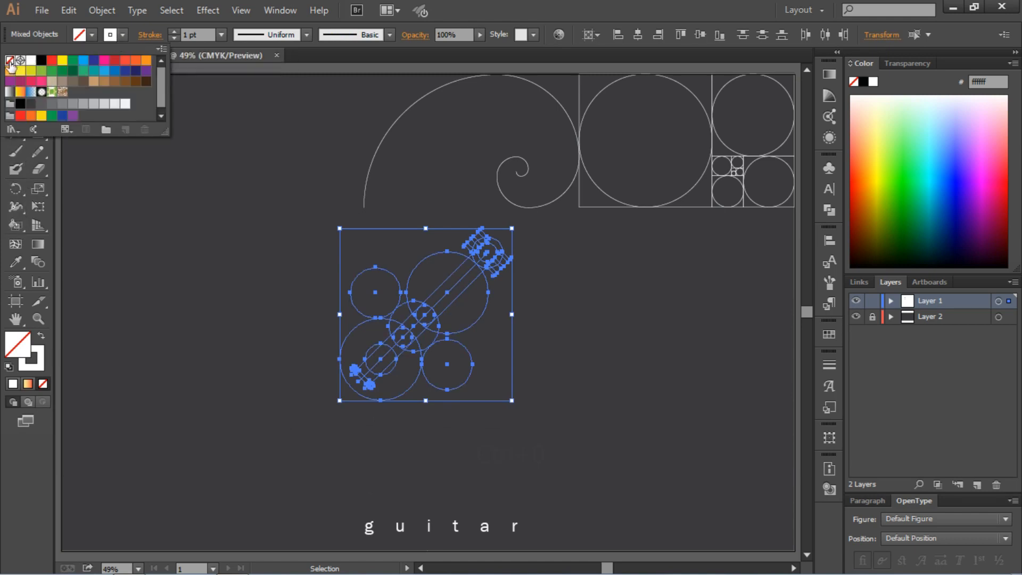
click(21, 225)
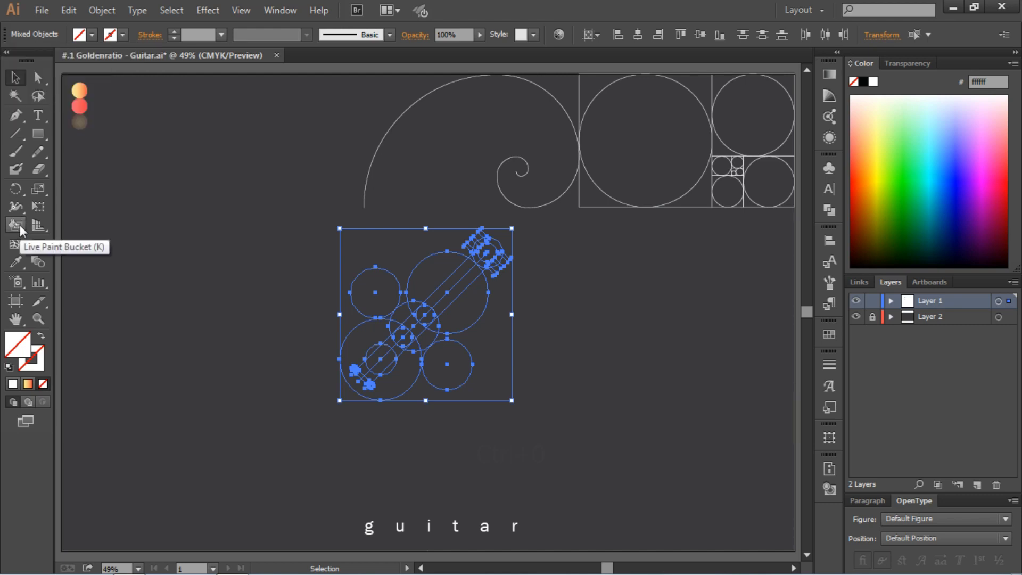
click(66, 241)
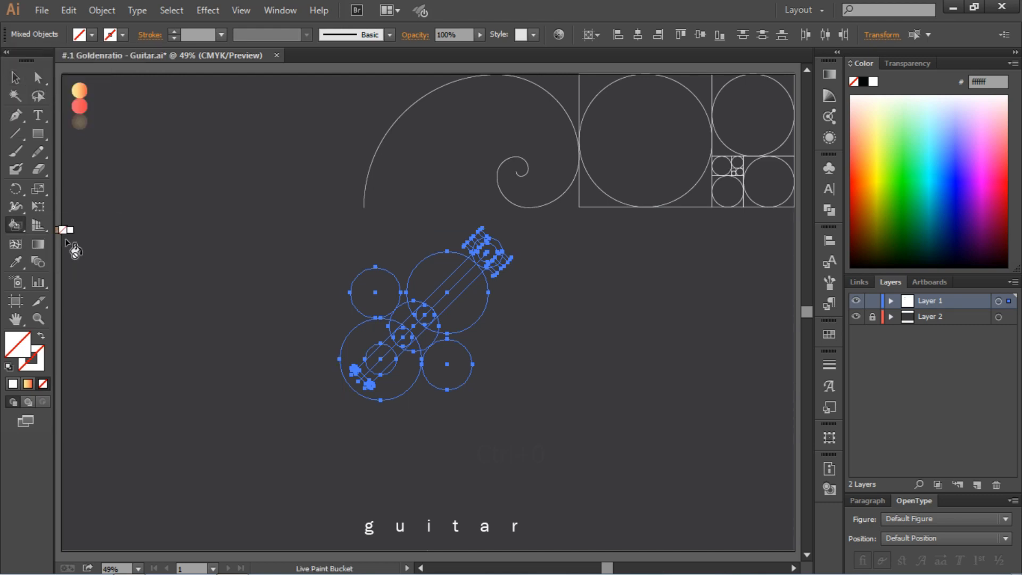
click(93, 34)
click(147, 60)
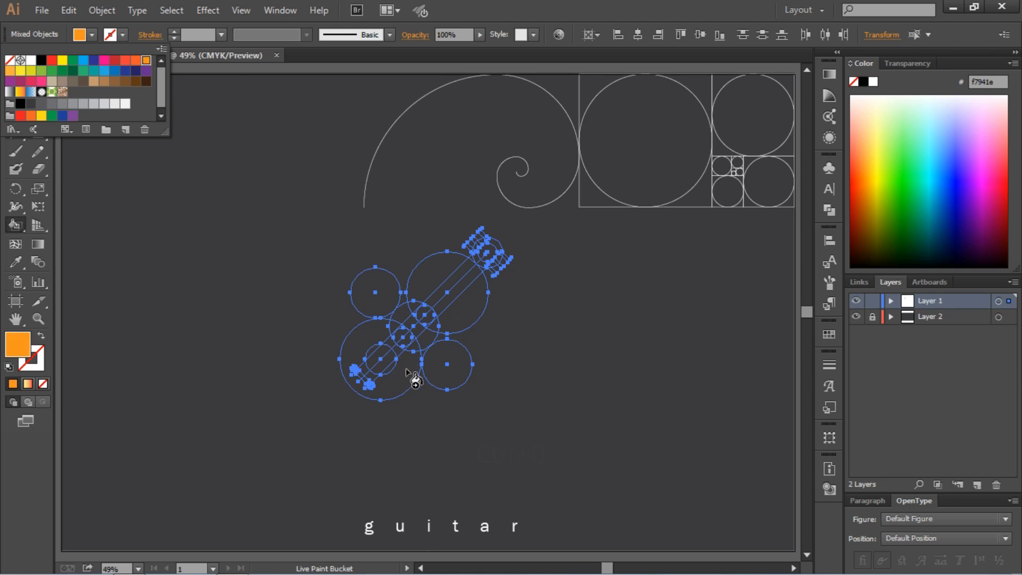
Make the construction a Live Paint group and fill the guitar's lower body, upper body and waist areas with orange.
key(ctrl+equal)
key(ctrl+equal)
key(ctrl+equal)
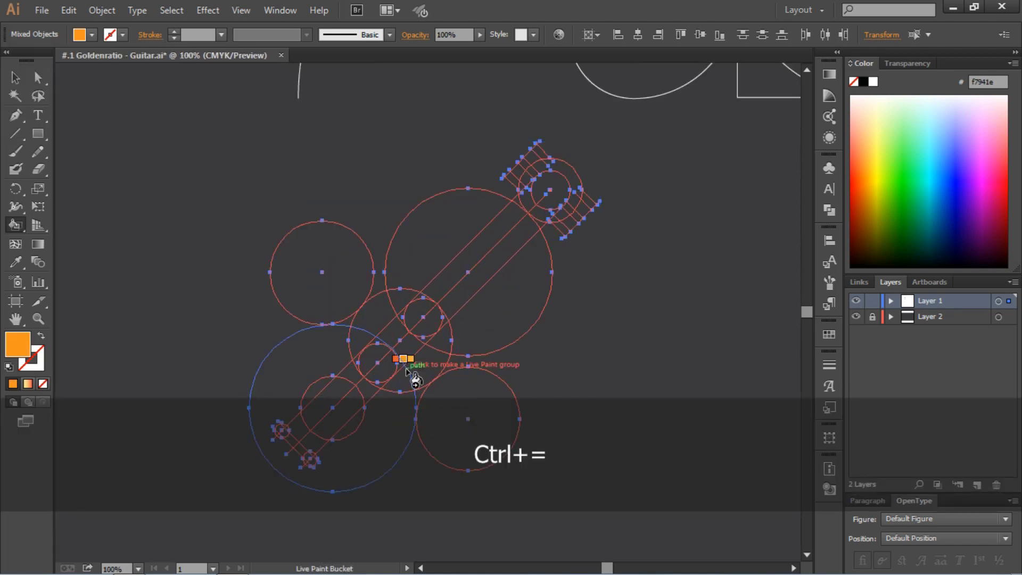
key(ctrl+equal)
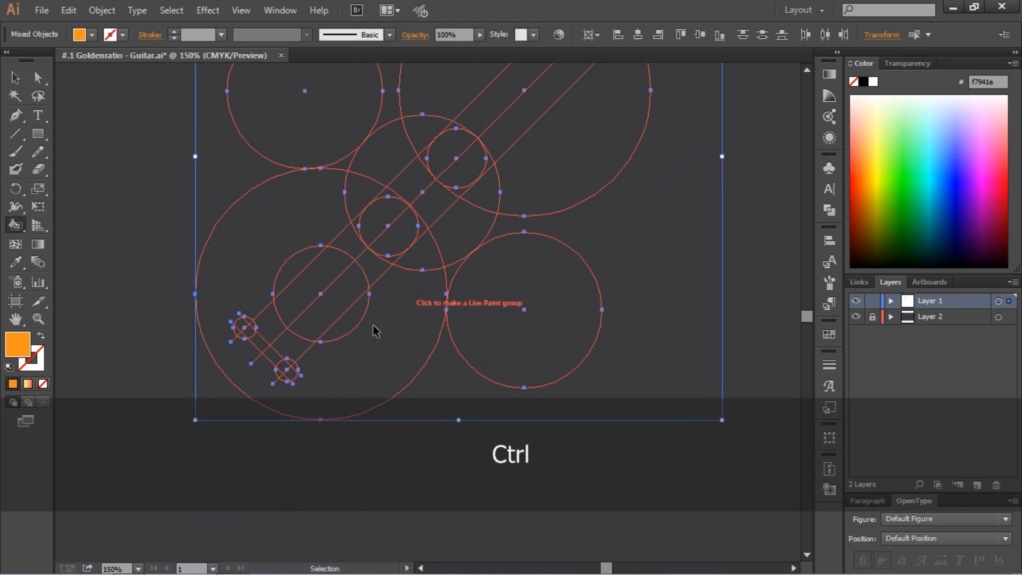
click(397, 354)
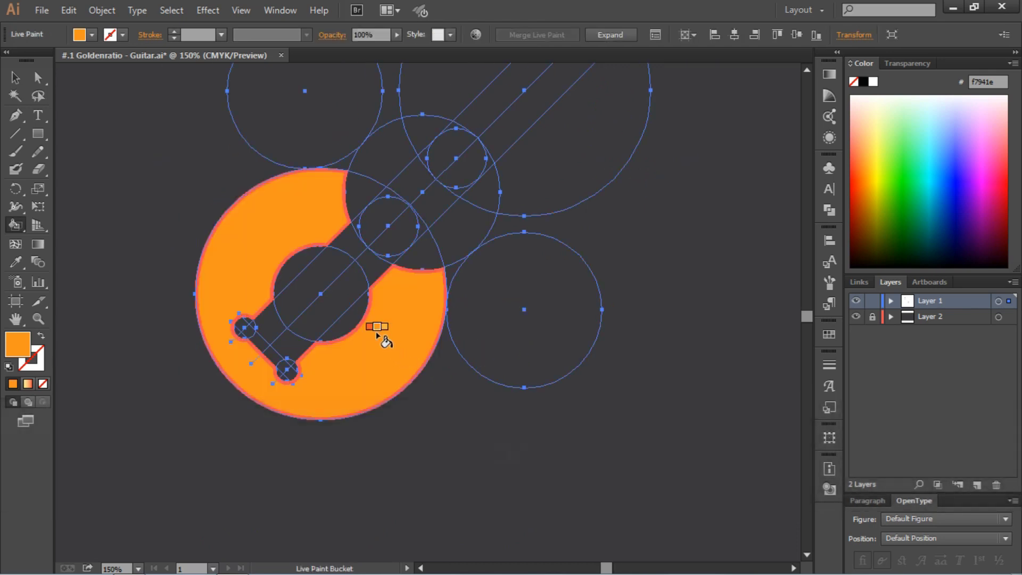
click(373, 191)
mouse_move(389, 156)
mouse_down()
mouse_move(426, 121)
mouse_move(486, 164)
mouse_move(432, 239)
mouse_move(417, 221)
mouse_move(384, 263)
mouse_move(393, 262)
mouse_move(347, 372)
mouse_up()
key(ctrl+z)
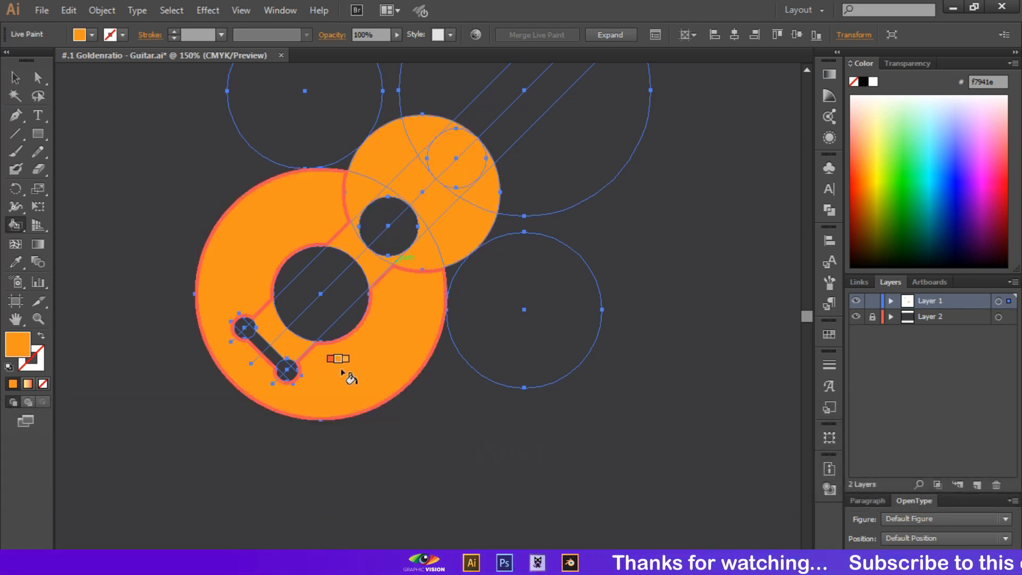
click(456, 274)
scroll(537, 212, up, 3)
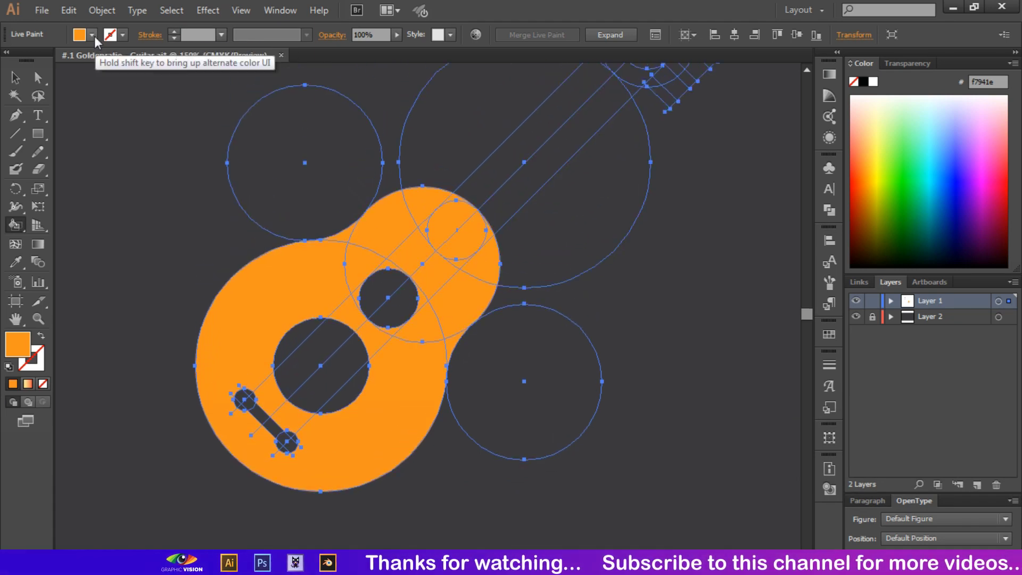
Paint the neck's lower-right half with orange f15a29 and its upper-left half with red-orange ef4136.
click(91, 35)
click(15, 70)
click(521, 191)
scroll(521, 192, up, 3)
click(91, 34)
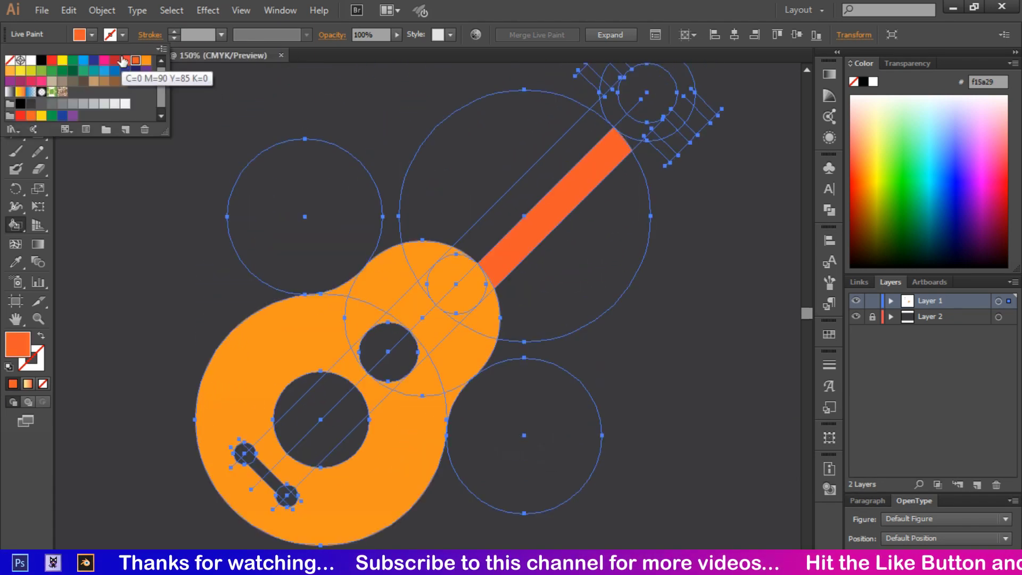
click(9, 71)
click(595, 178)
Fill the headstock ring and the area joining it to the neck with dark red be1e2d.
click(112, 62)
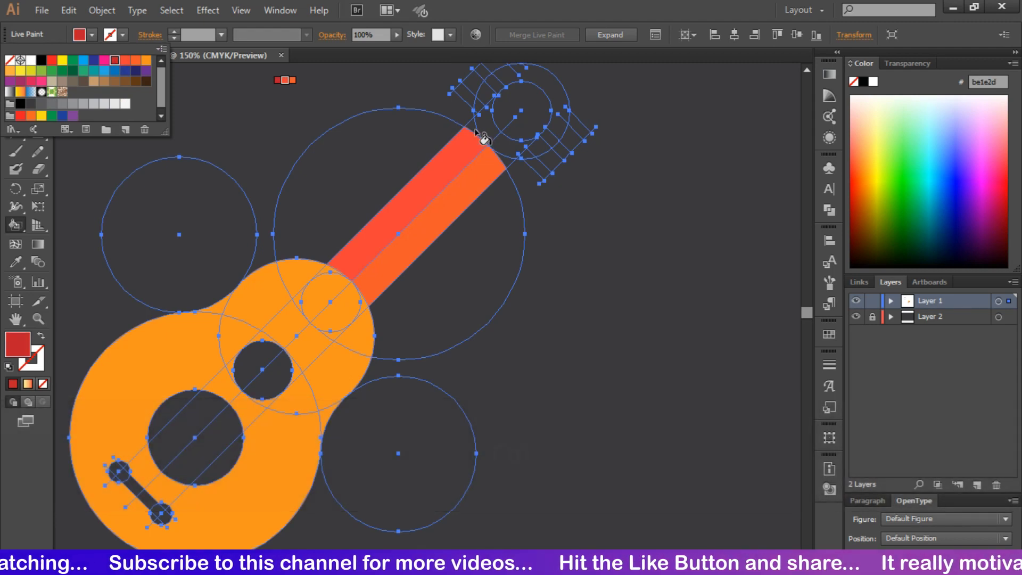
click(535, 152)
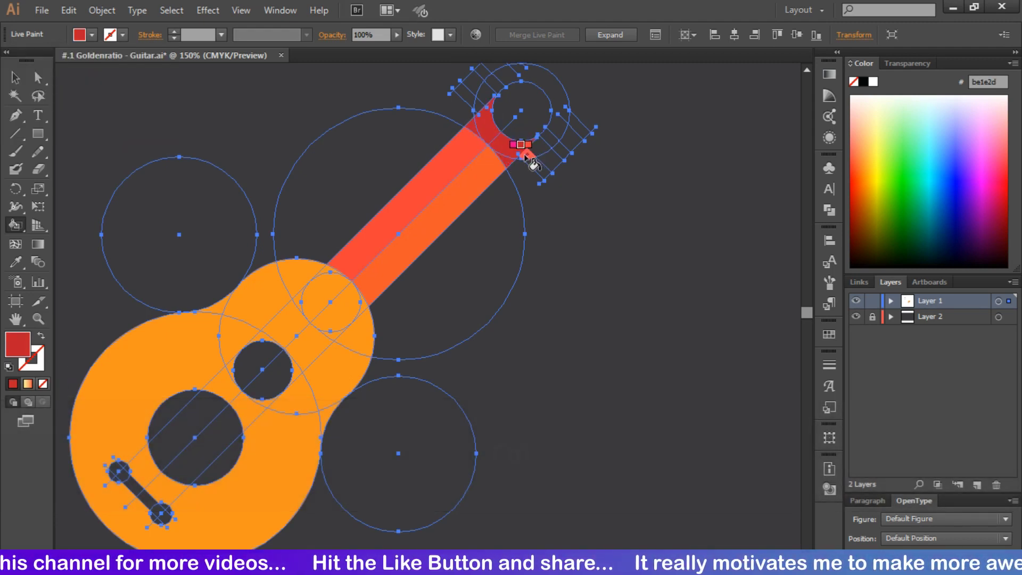
click(547, 140)
scroll(478, 114, up, 3)
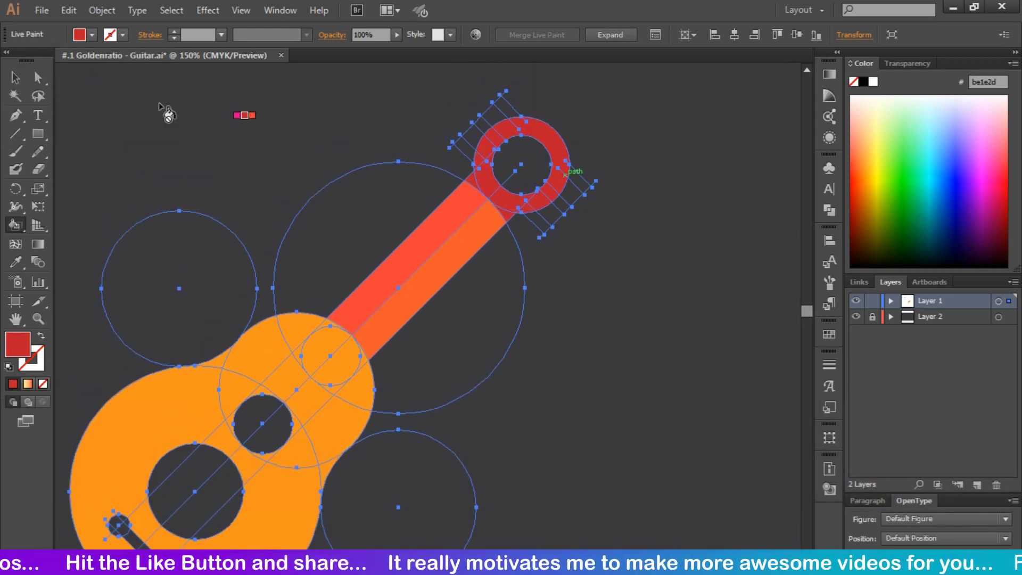
Paint the six tuning pegs on both sides of the headstock with orange f7941e.
click(92, 35)
click(120, 79)
click(491, 122)
click(480, 125)
click(464, 147)
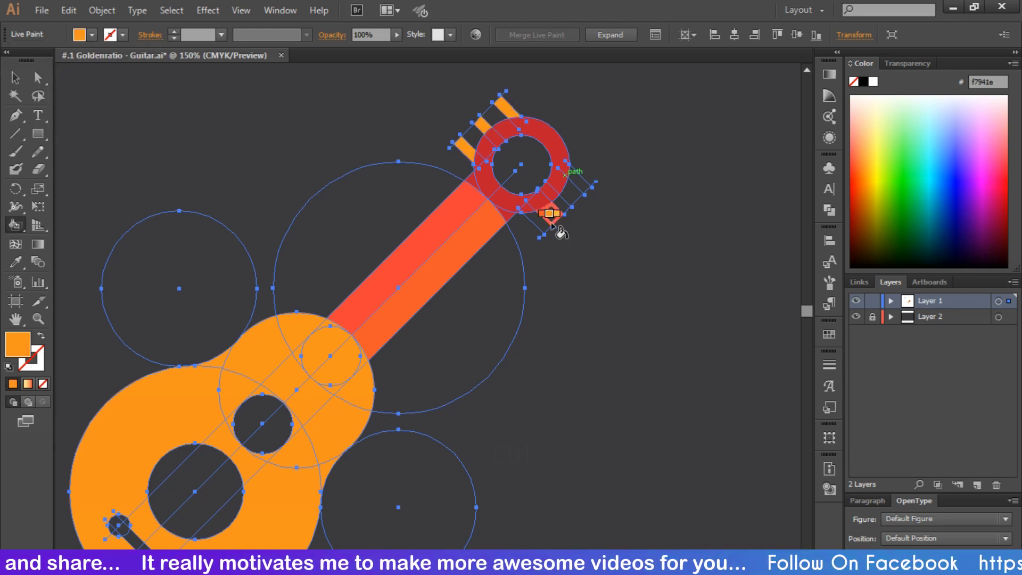
click(559, 202)
click(540, 224)
click(579, 181)
Fill the bridge and the two circular openings in the guitar body with brown 594a42.
key(ctrl)
scroll(630, 215, down, 3)
scroll(630, 215, left, 5)
click(91, 35)
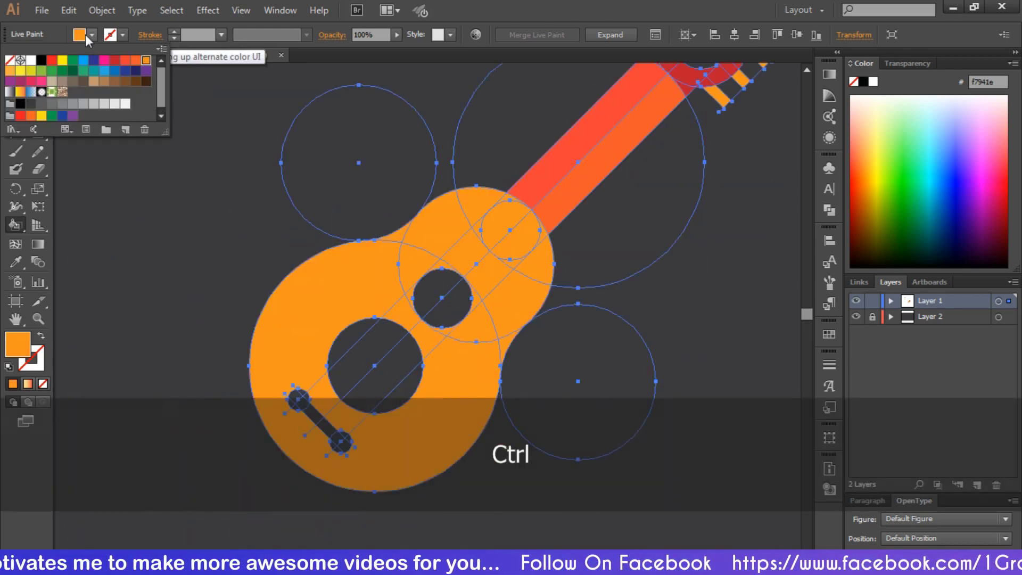
click(64, 109)
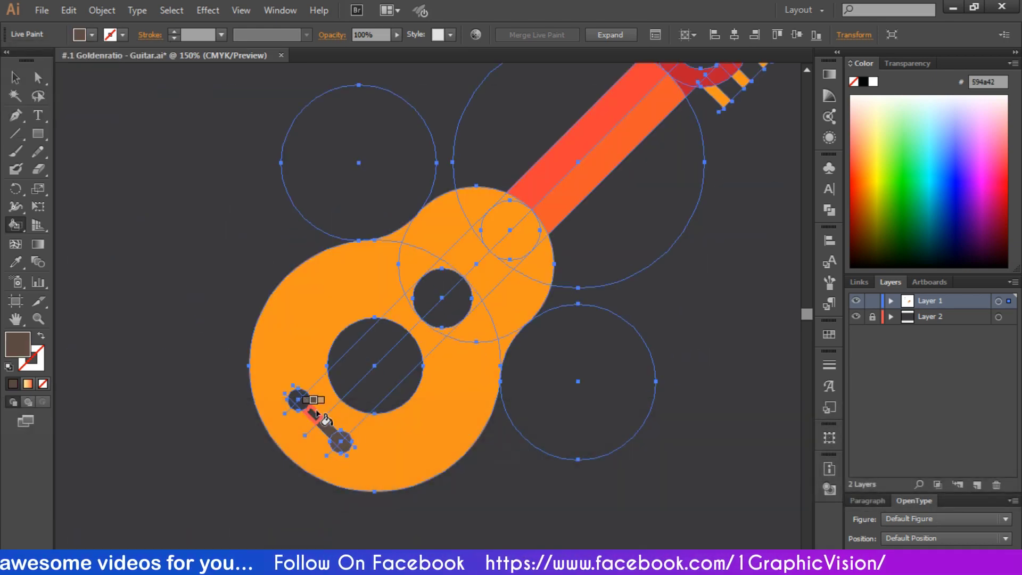
click(381, 387)
click(409, 397)
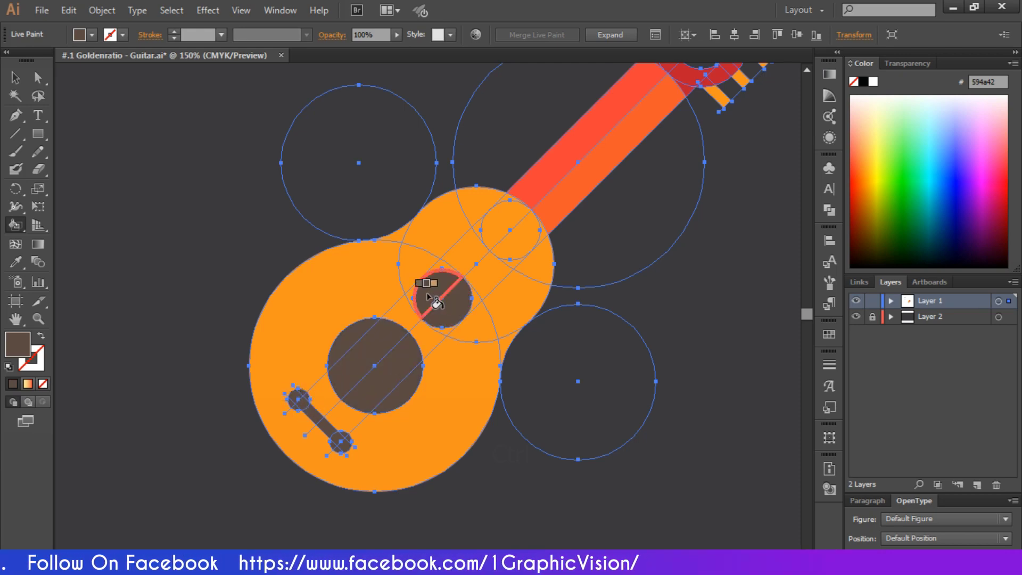
click(442, 299)
Recolor the circular ends of the guitar's bridge with red-orange ef4136 using Live Paint.
key(ctrl+=)
key(ctrl+=)
scroll(426, 266, left, 3)
click(91, 35)
click(115, 60)
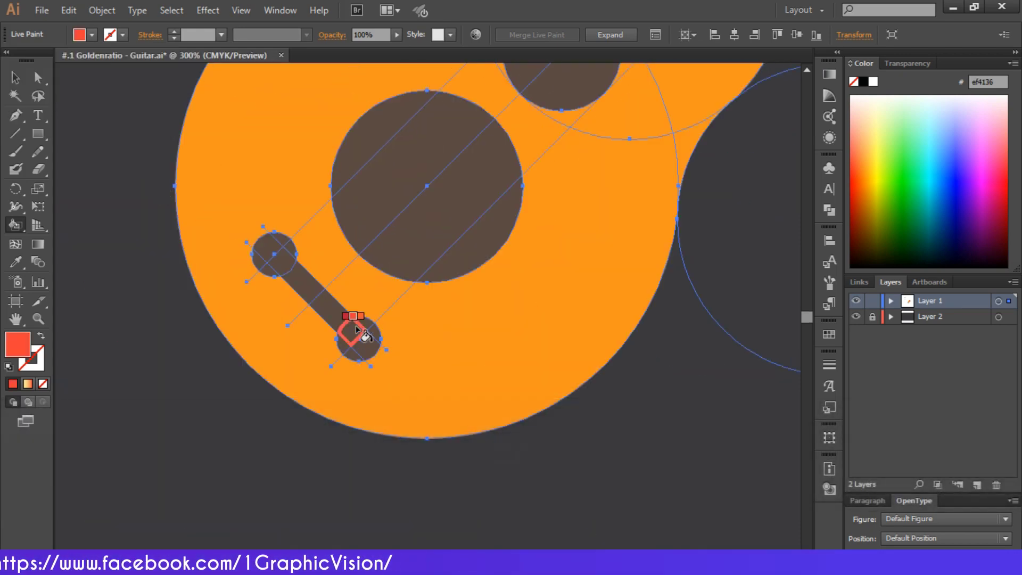
click(356, 335)
click(274, 255)
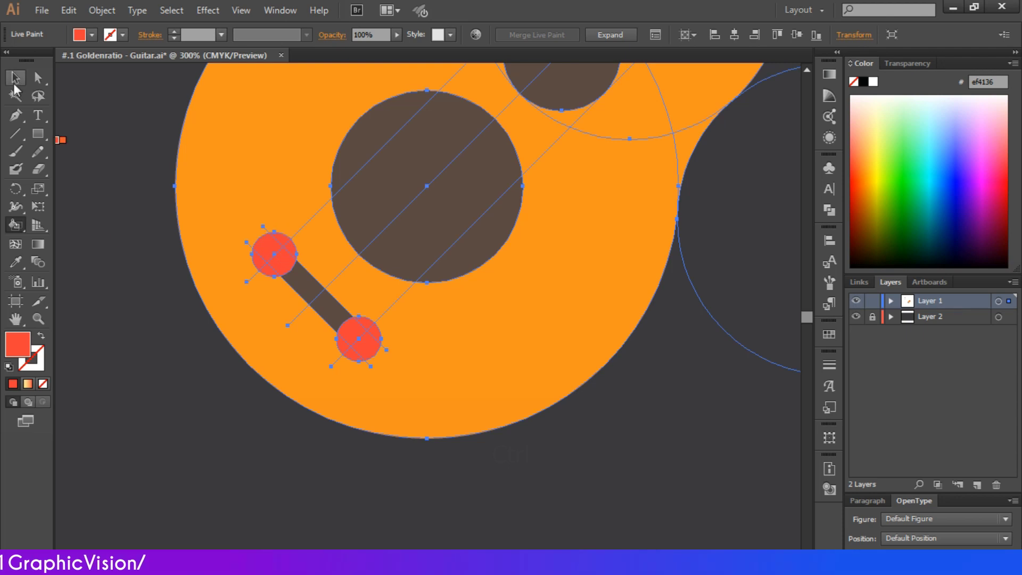
Paint the bar between the bridge's two circular ends with orange f15a29.
click(92, 34)
click(123, 60)
click(336, 312)
key(v)
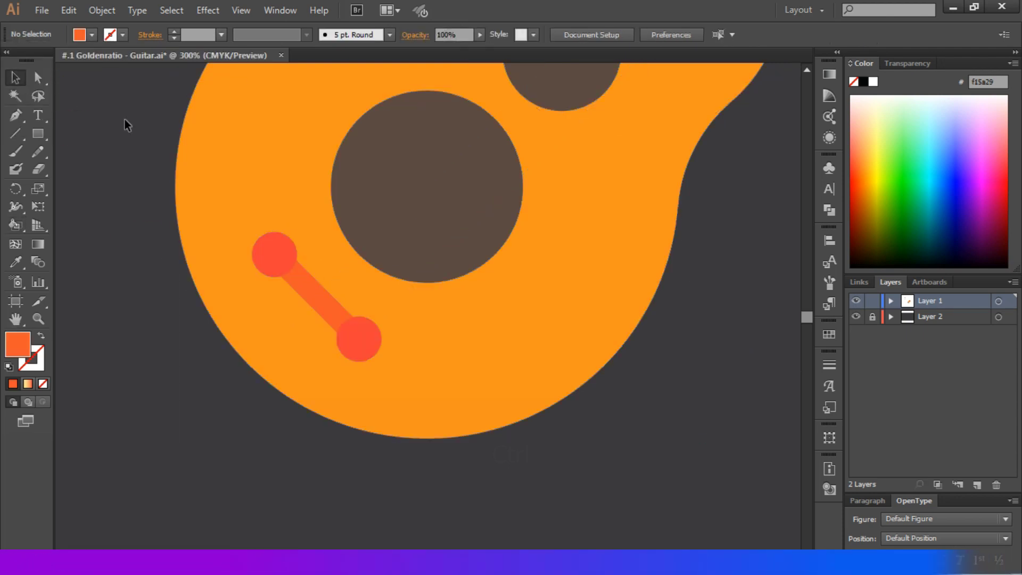
Expand the guitar's Live Paint group into regular vector shapes, with Object and Fill included.
key(ctrl+0)
click(426, 331)
click(549, 385)
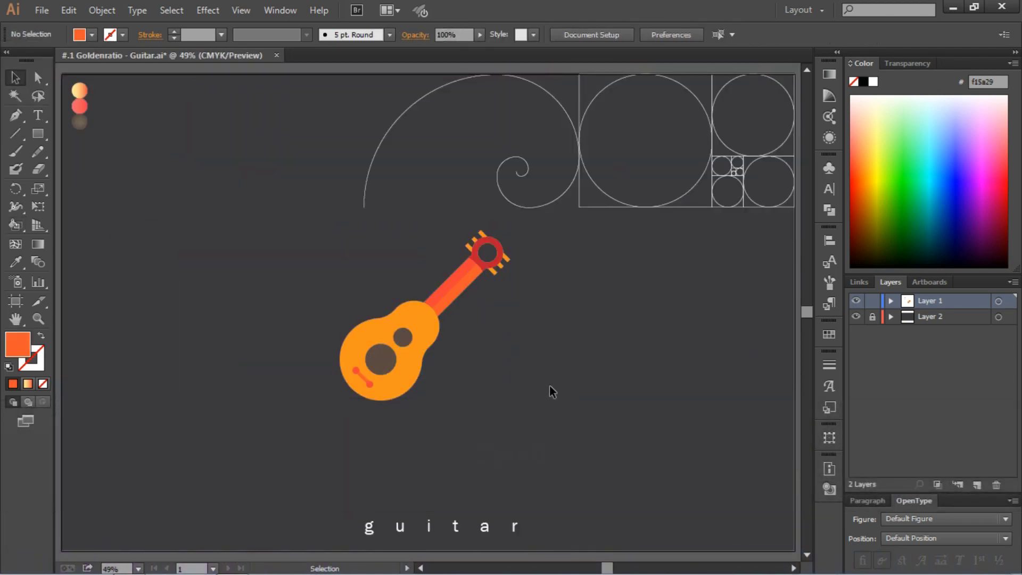
click(414, 354)
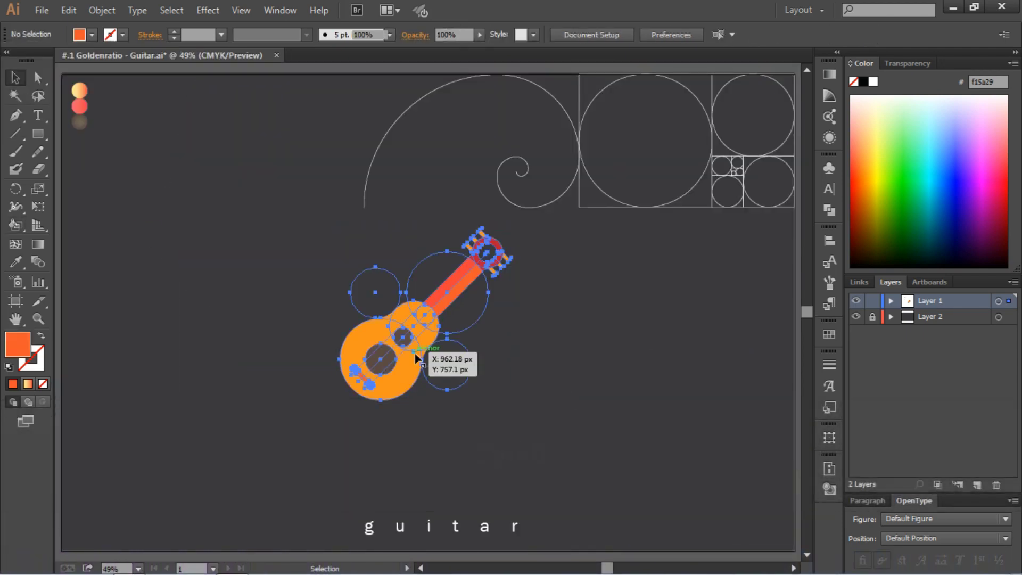
click(101, 11)
click(130, 173)
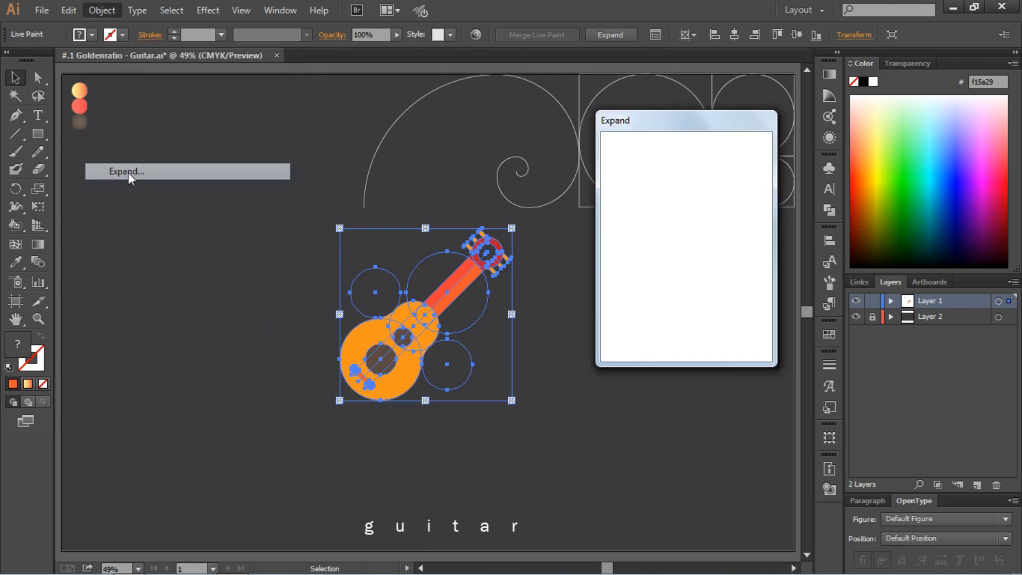
click(625, 209)
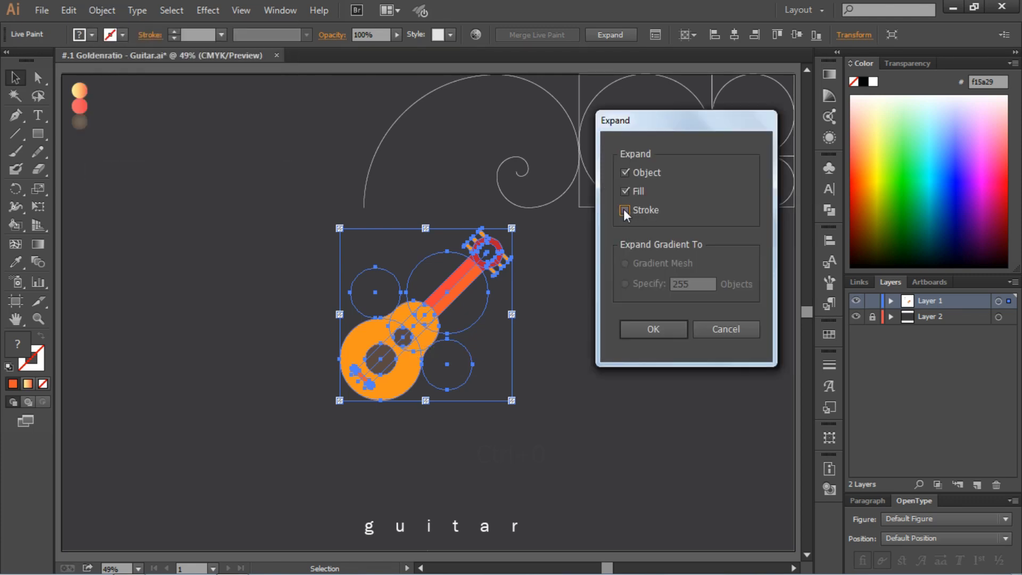
click(652, 329)
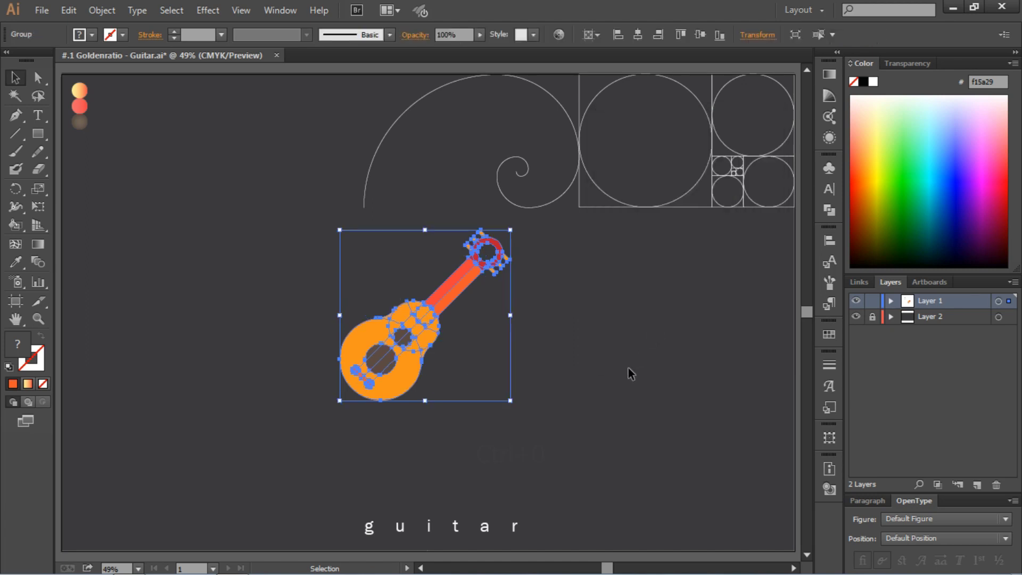
Apply the Pathfinder Merge operation to the expanded guitar to join adjoining shapes of the same color.
click(628, 367)
click(420, 330)
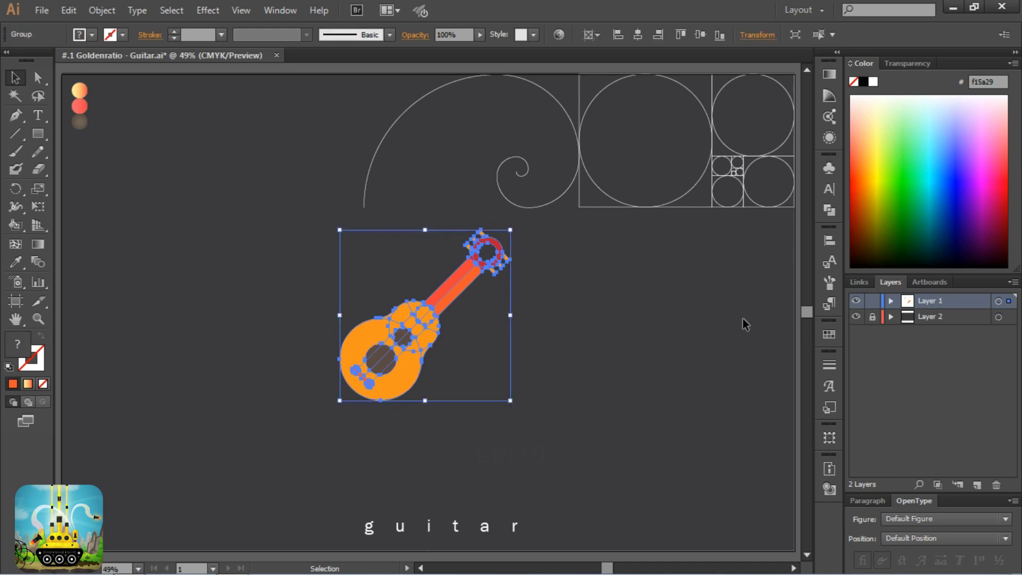
click(828, 243)
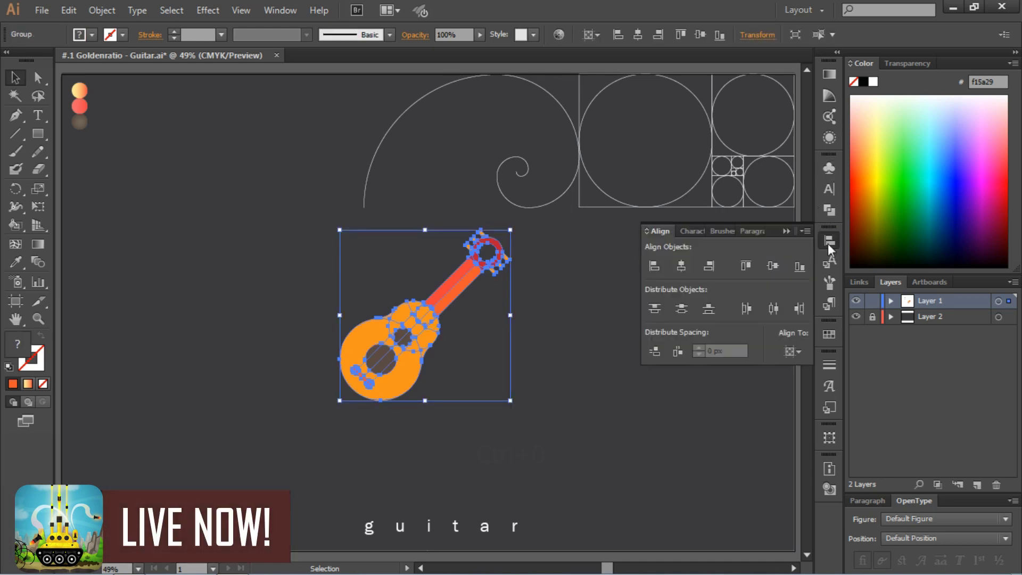
click(830, 211)
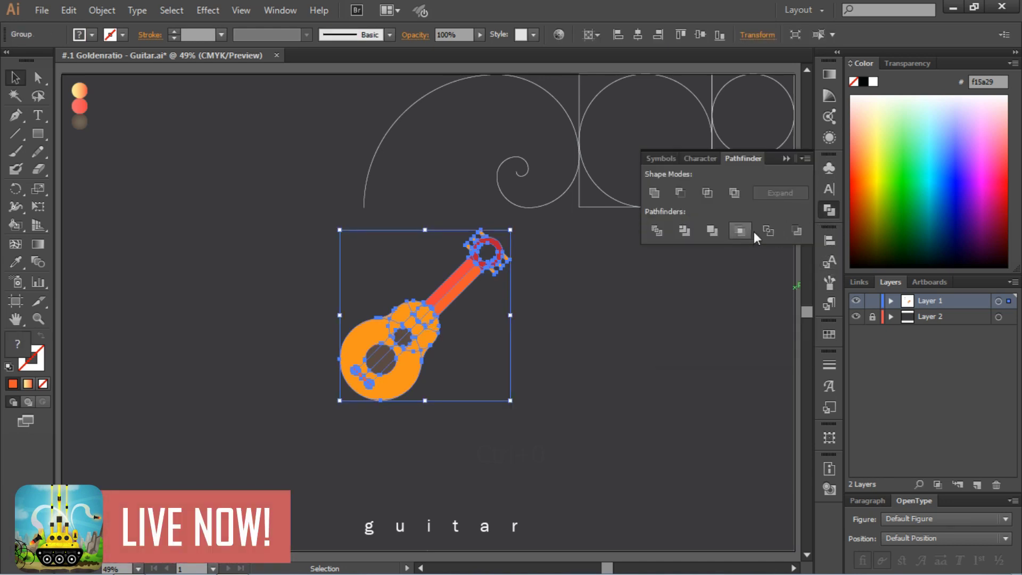
click(712, 230)
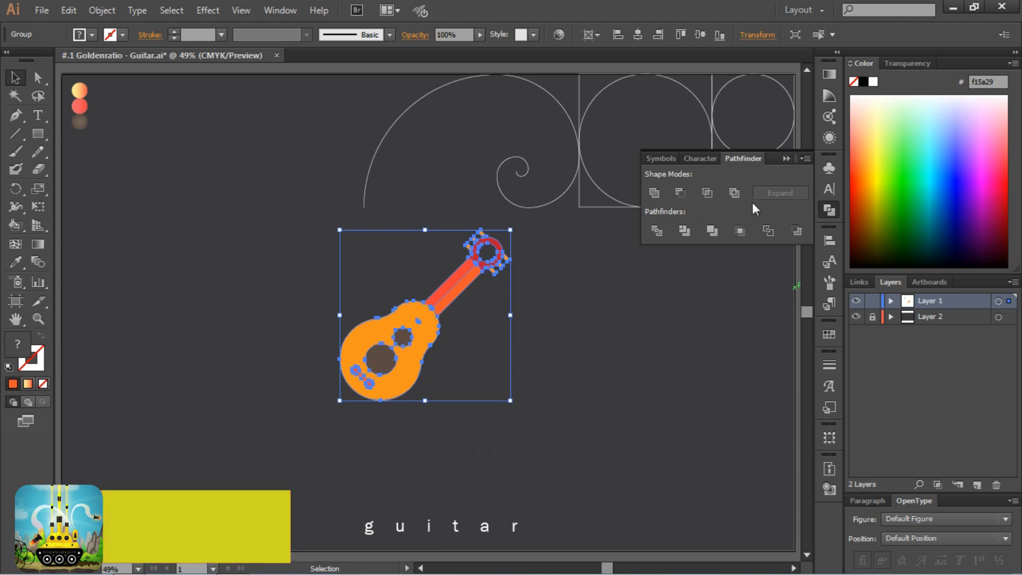
click(786, 158)
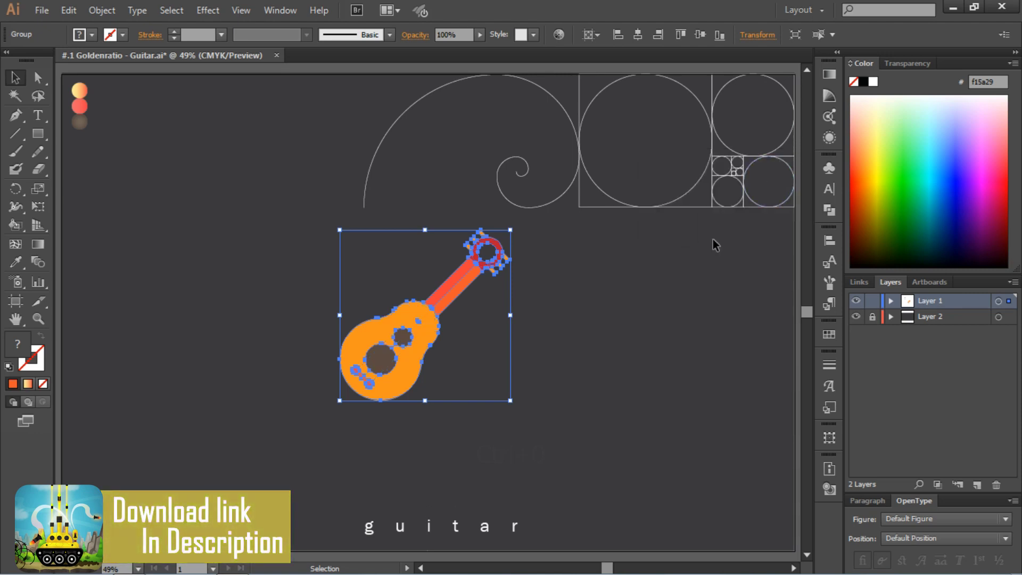
click(616, 311)
Directly select the stray path fragment inside the upper guitar body and delete it.
click(418, 322)
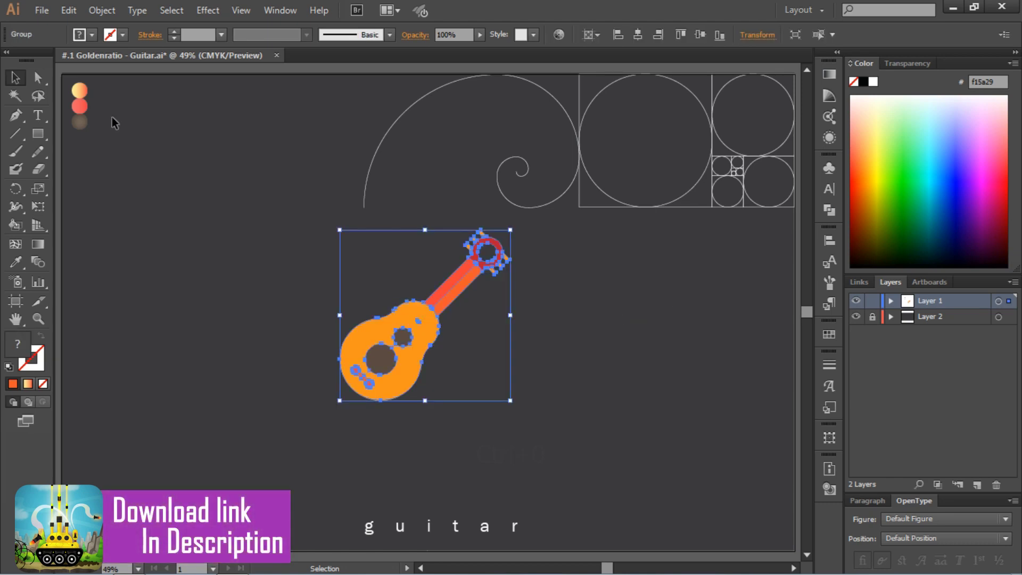
key(a)
key(ctrl+equal)
key(ctrl+equal)
key(ctrl+equal)
key(ctrl+equal)
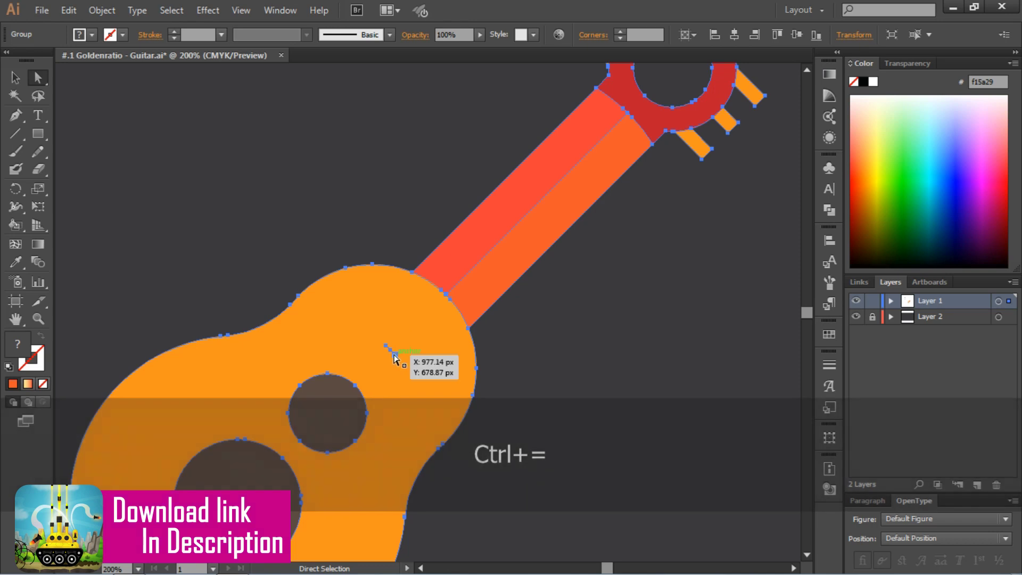
click(391, 349)
key(Delete)
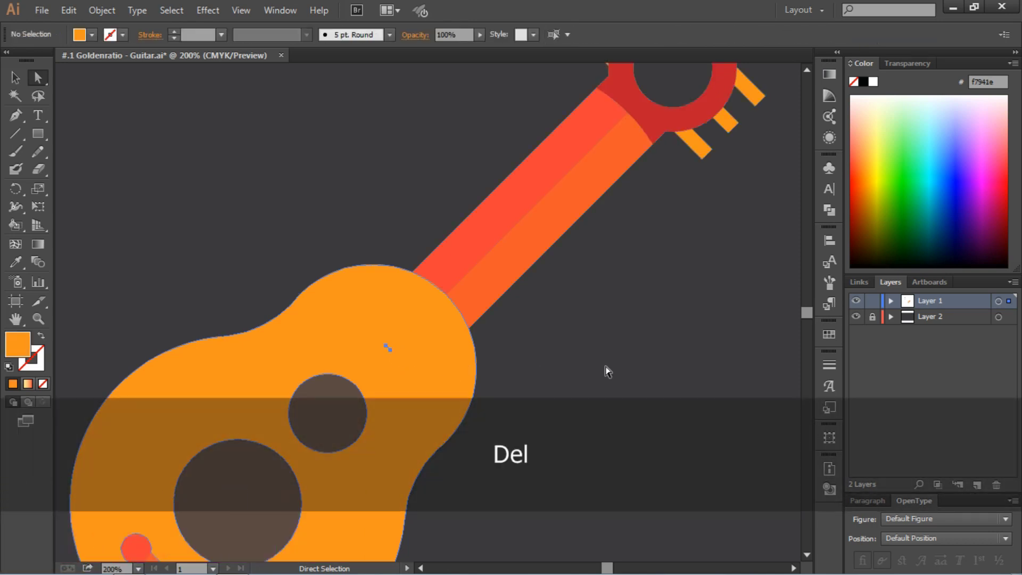
scroll(440, 327, down, 3)
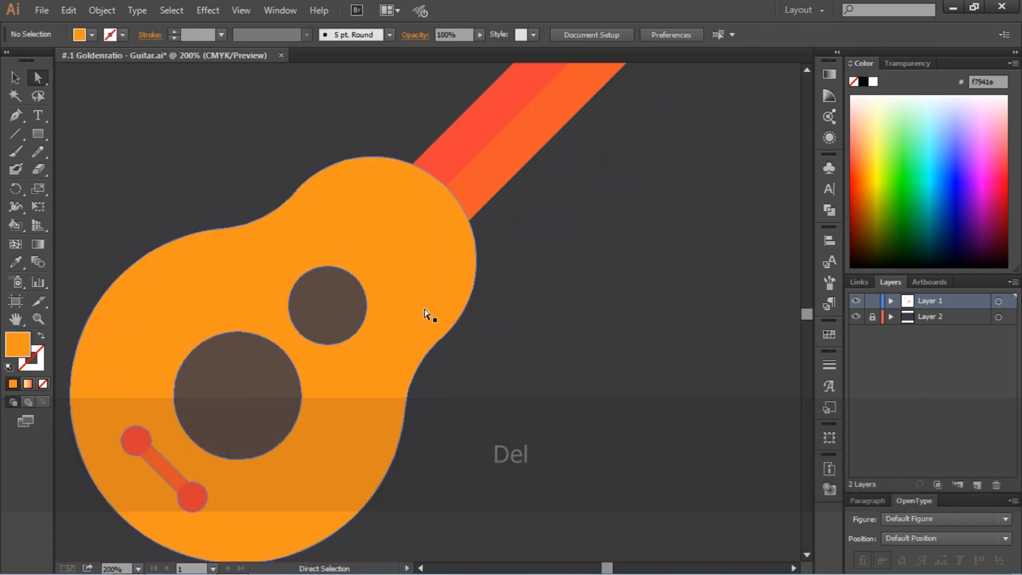
click(428, 318)
click(602, 393)
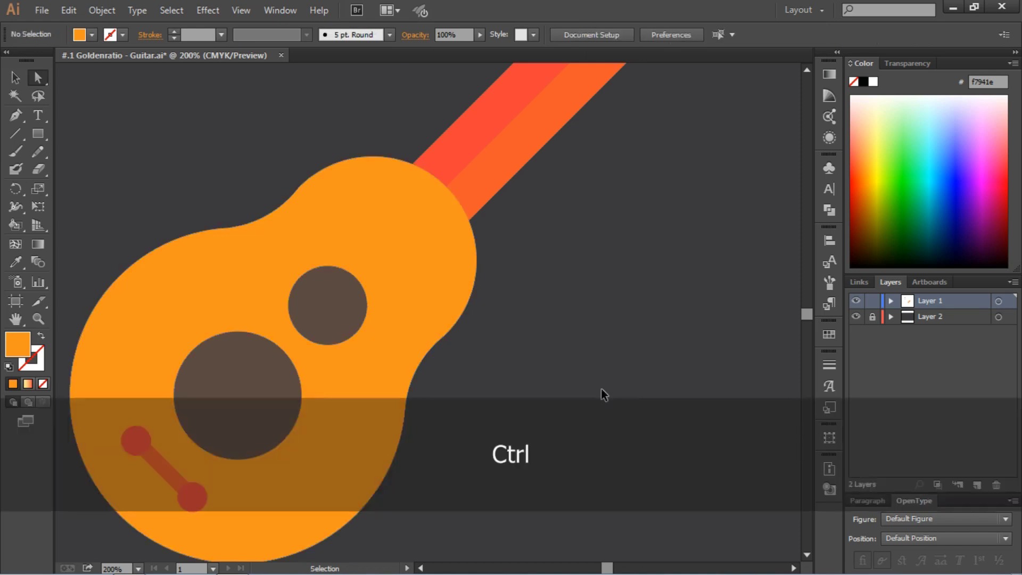
Duplicate the whole guitar and place the copy in the empty area left of the original.
key(ctrl+0)
key(v)
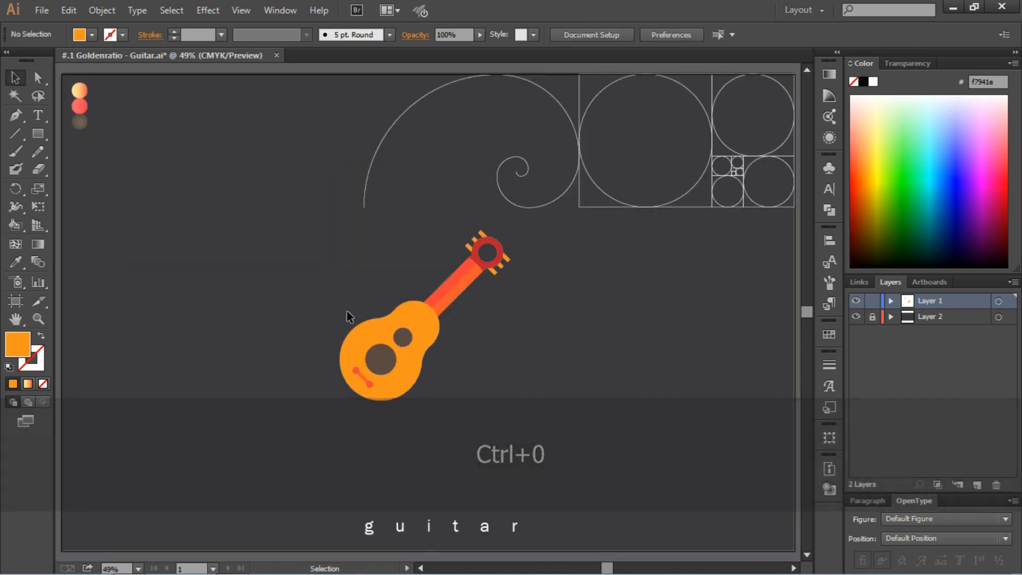
drag(338, 259, 546, 415)
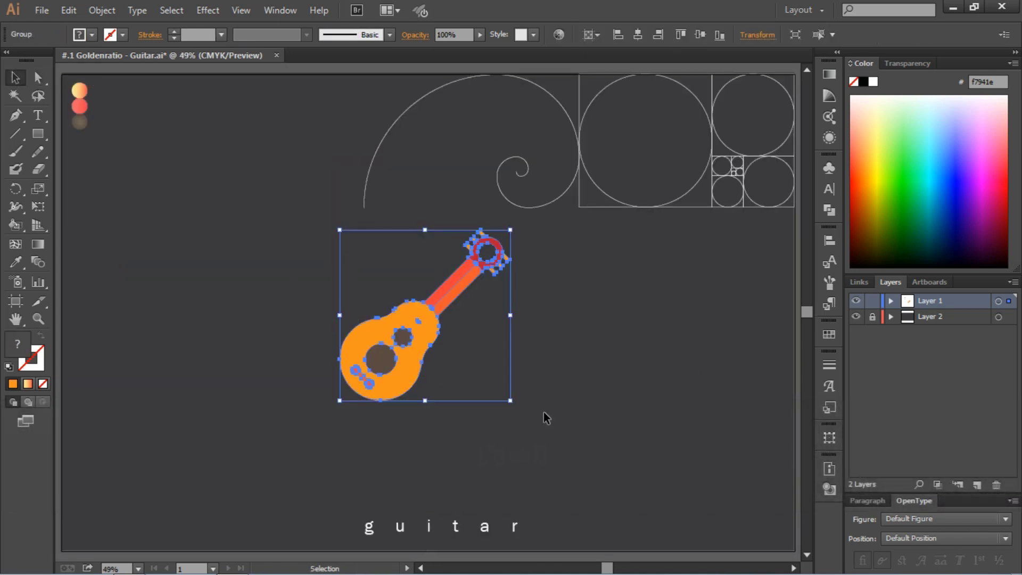
key(ctrl+c)
key(ctrl+v)
drag(407, 346, 182, 308)
click(261, 368)
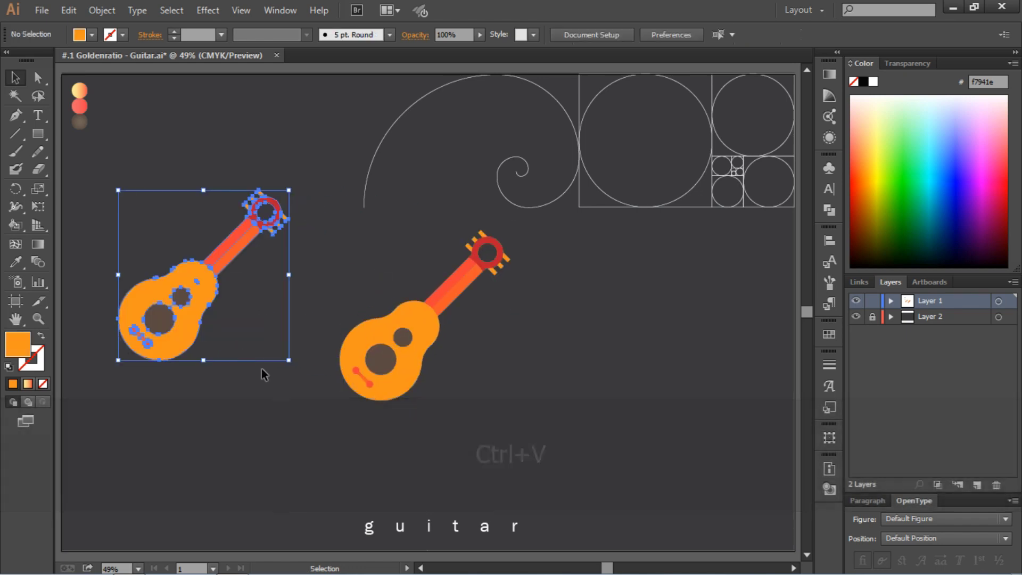
Inspect the original guitar's upper body up close with direct selection for leftover path points.
click(441, 330)
click(37, 79)
click(520, 361)
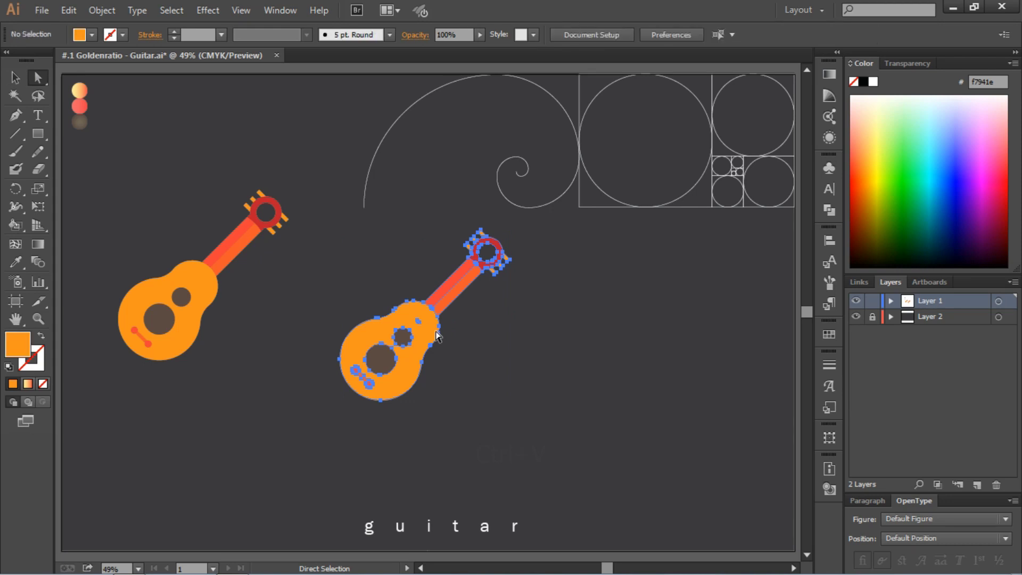
click(420, 325)
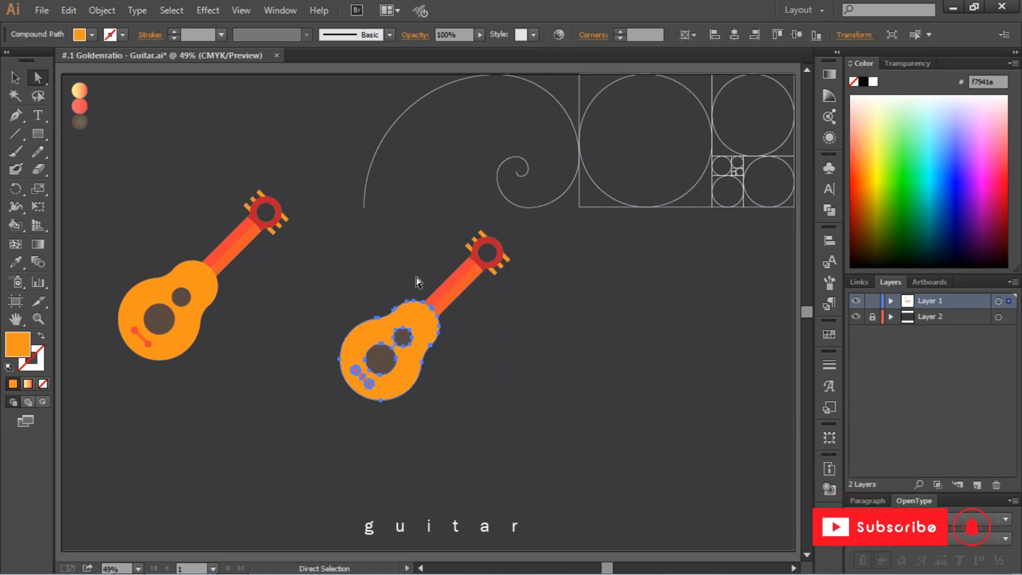
click(416, 277)
click(419, 322)
key(ctrl+equal)
key(ctrl+equal)
key(ctrl+equal)
key(ctrl+equal)
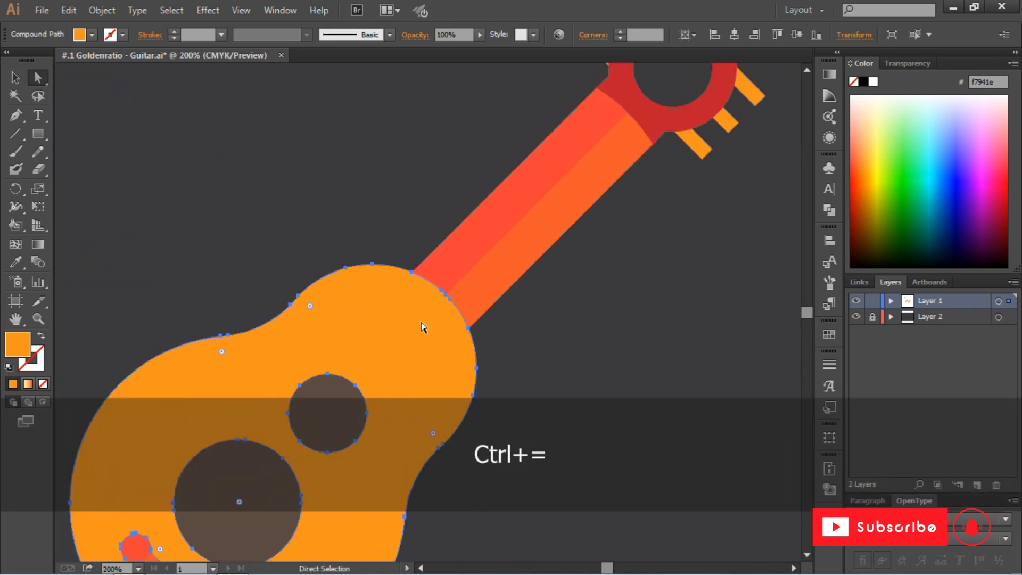
click(326, 235)
click(392, 353)
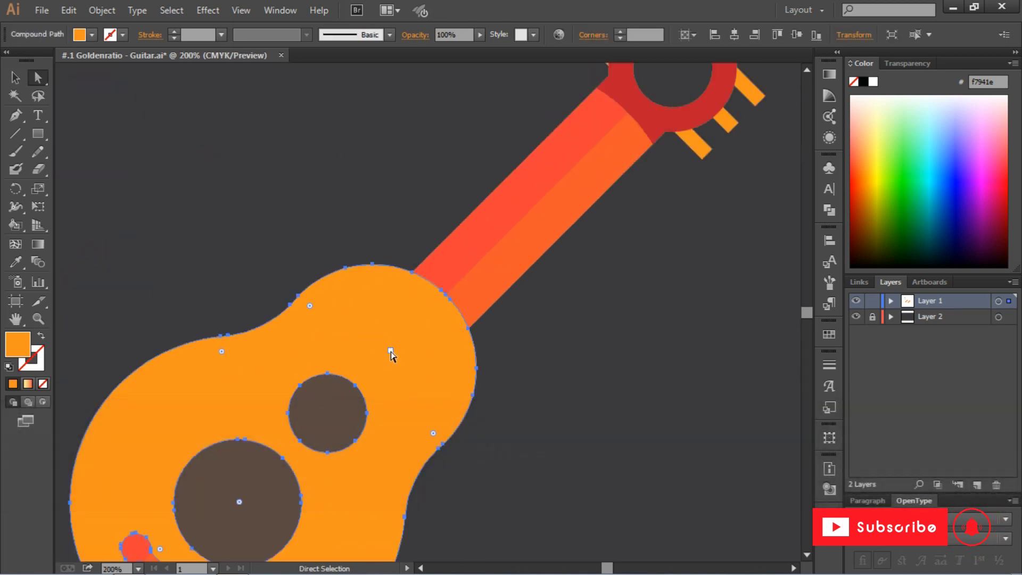
click(524, 356)
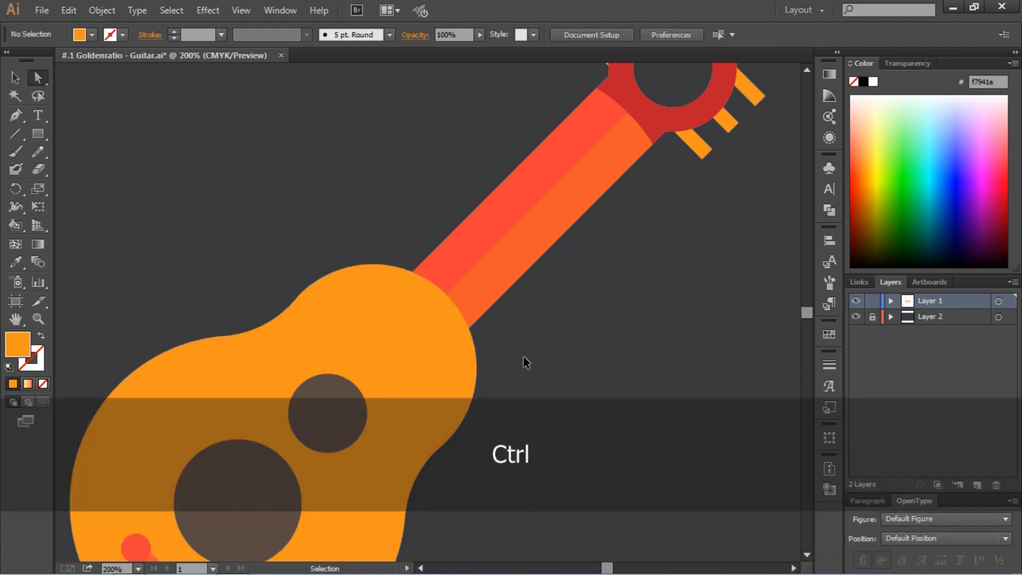
Unite the copied guitar's shapes into one silhouette, then delete that copy.
key(ctrl+0)
click(181, 289)
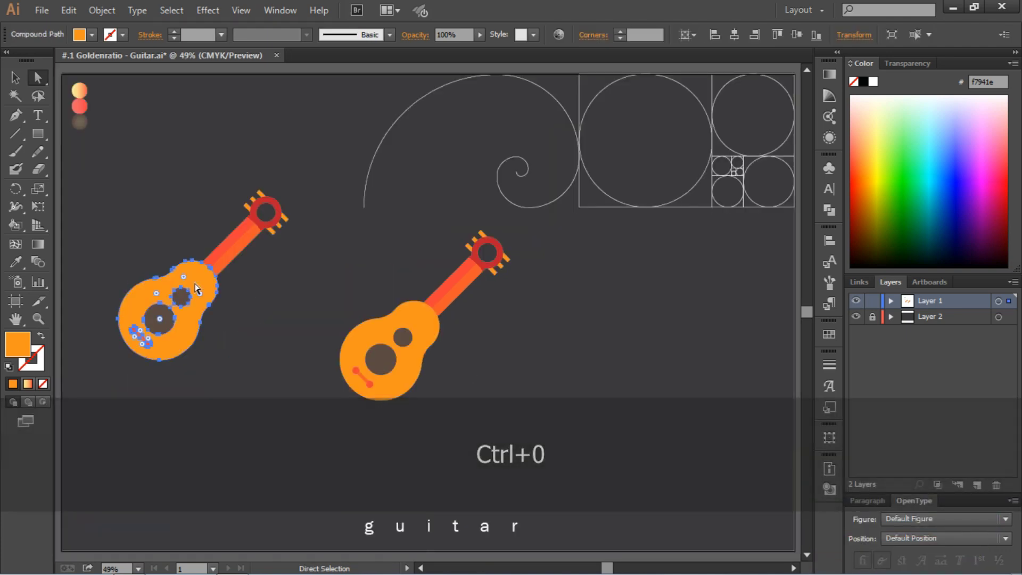
key(v)
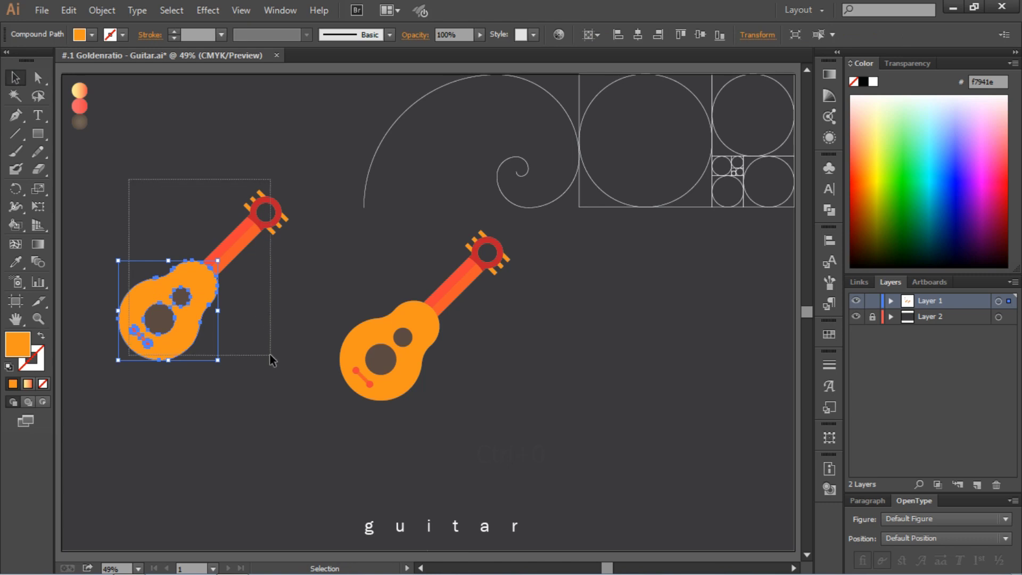
drag(270, 354, 271, 354)
click(830, 208)
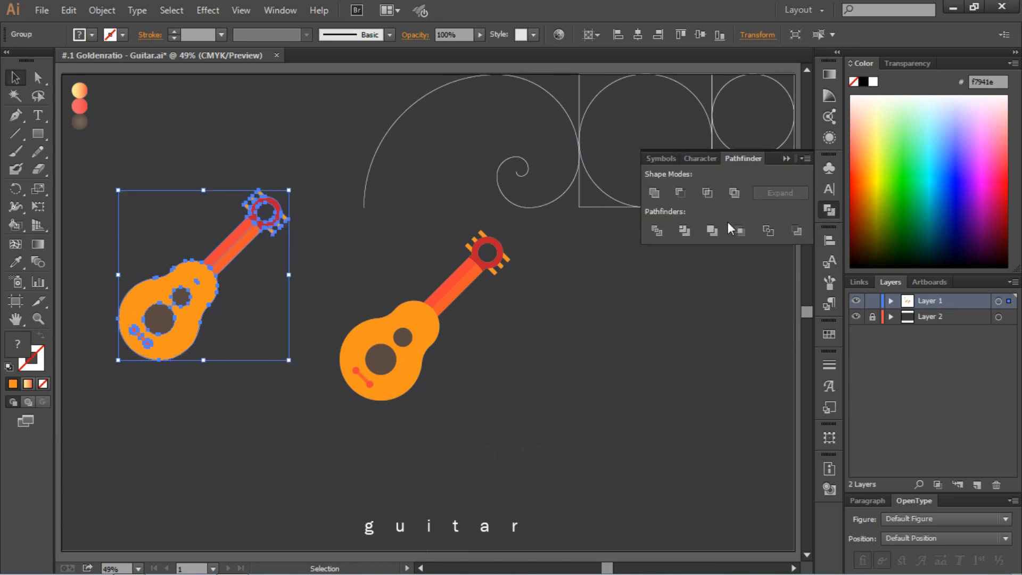
click(655, 193)
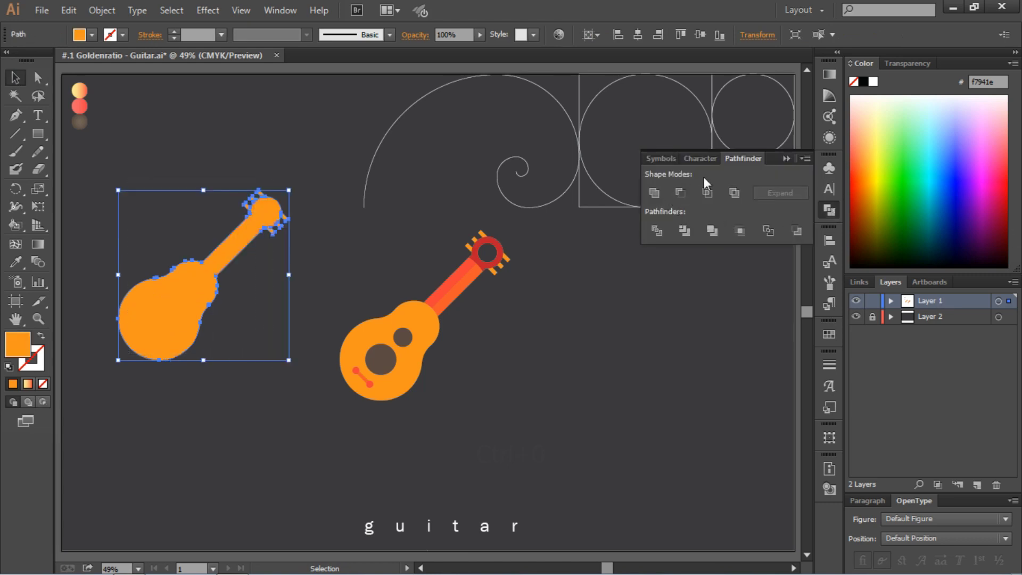
click(702, 272)
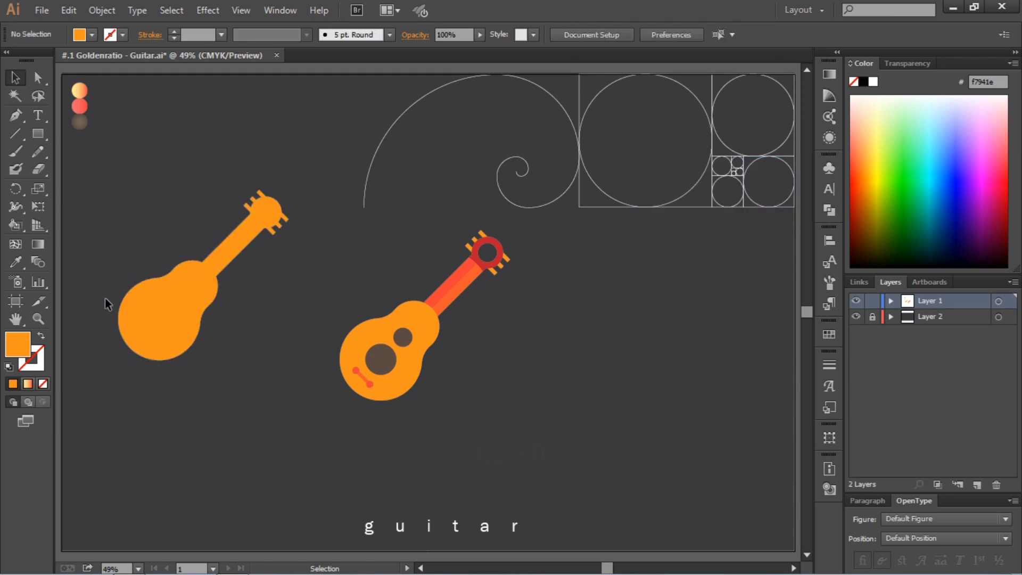
click(192, 299)
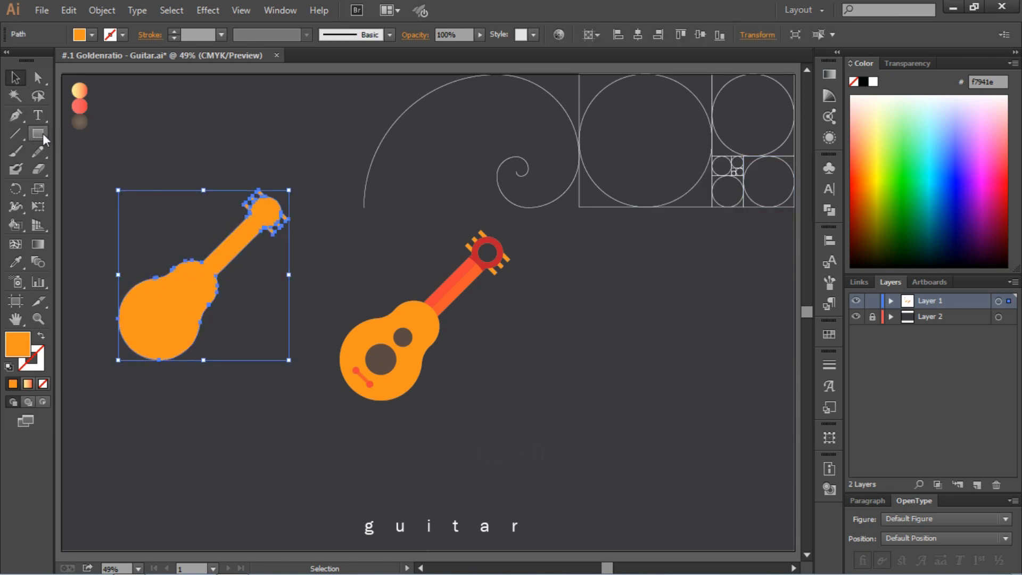
key(Delete)
Switch to the Pen tool with the greyish-brown 9b8579 swatch as the fill colour.
click(9, 119)
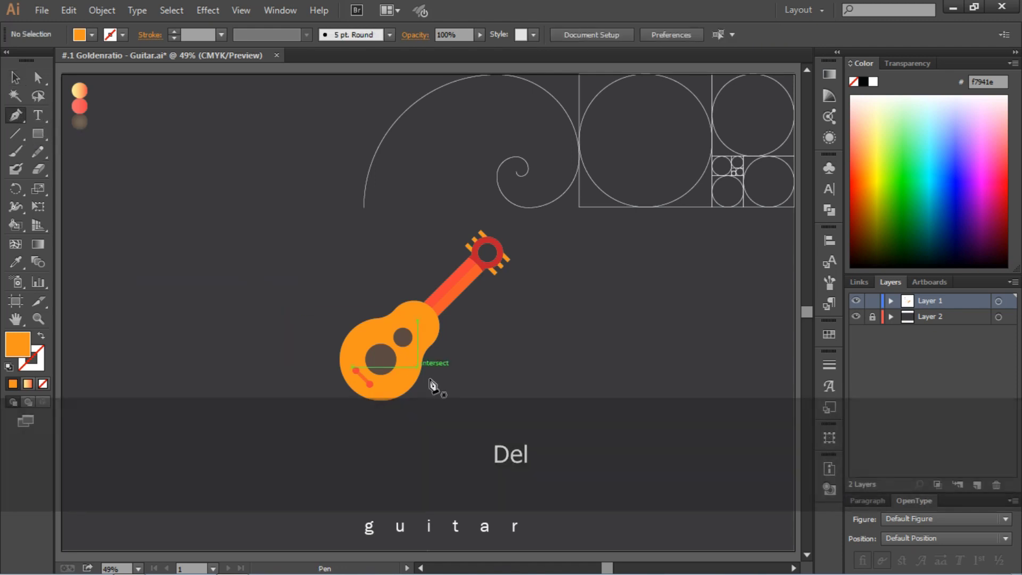
key(ctrl+equal)
key(ctrl+equal)
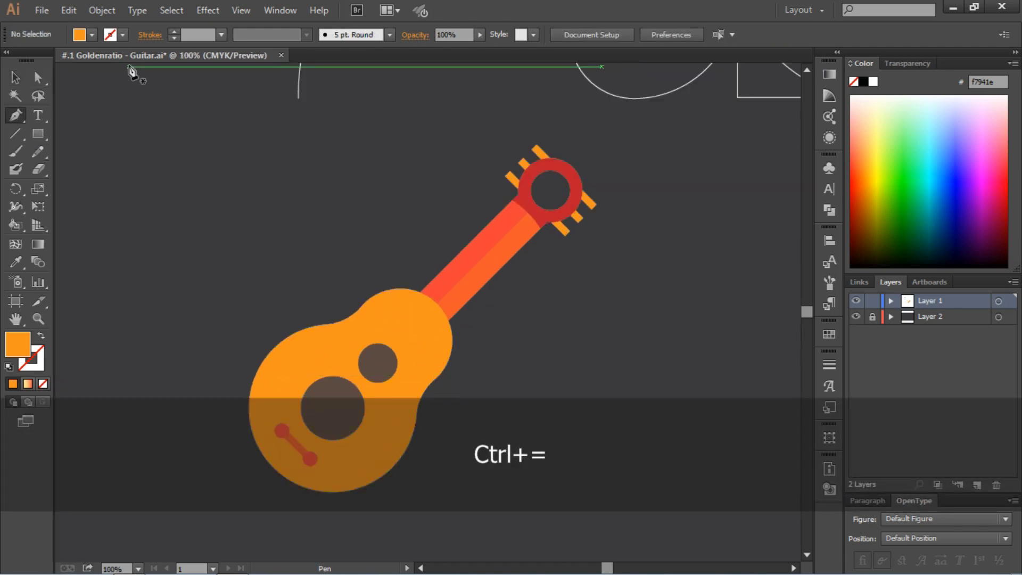
click(92, 35)
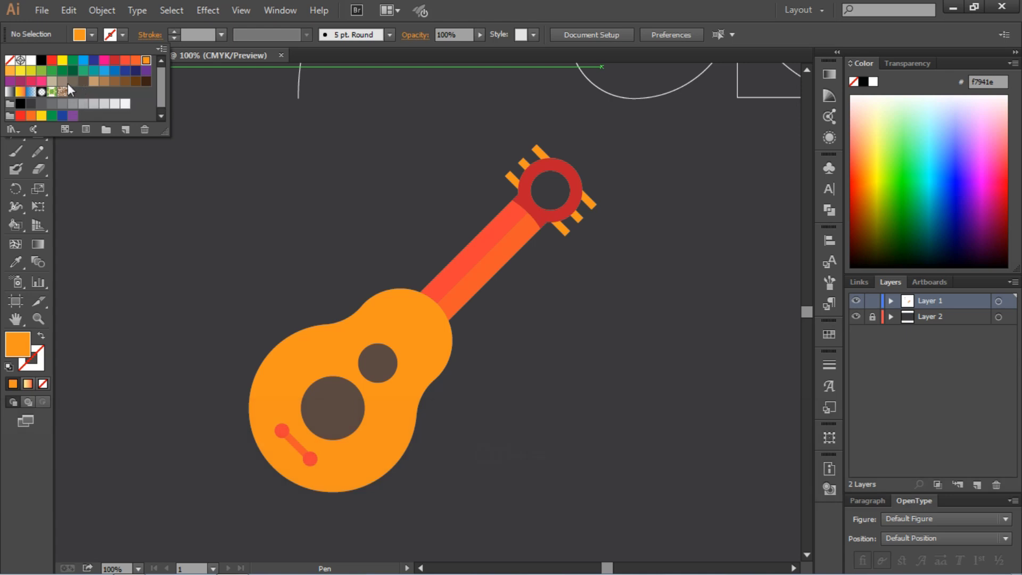
click(68, 82)
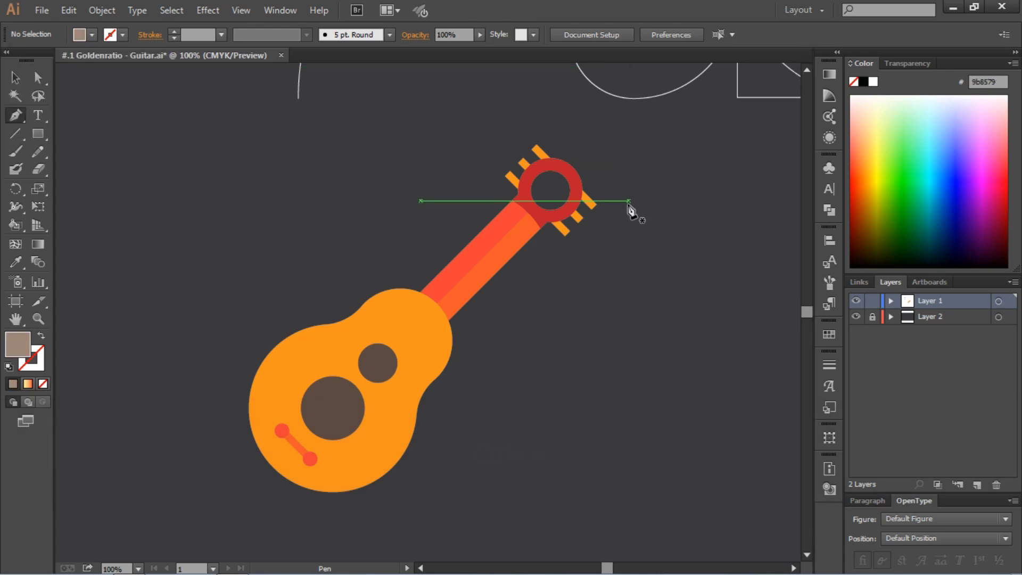
Draw a wavy curve with the Pen across the guitar body, from the right waist under the large sound hole to the upper-left edge.
scroll(631, 214, down, 2)
scroll(629, 213, left, 5)
key(ctrl+equal)
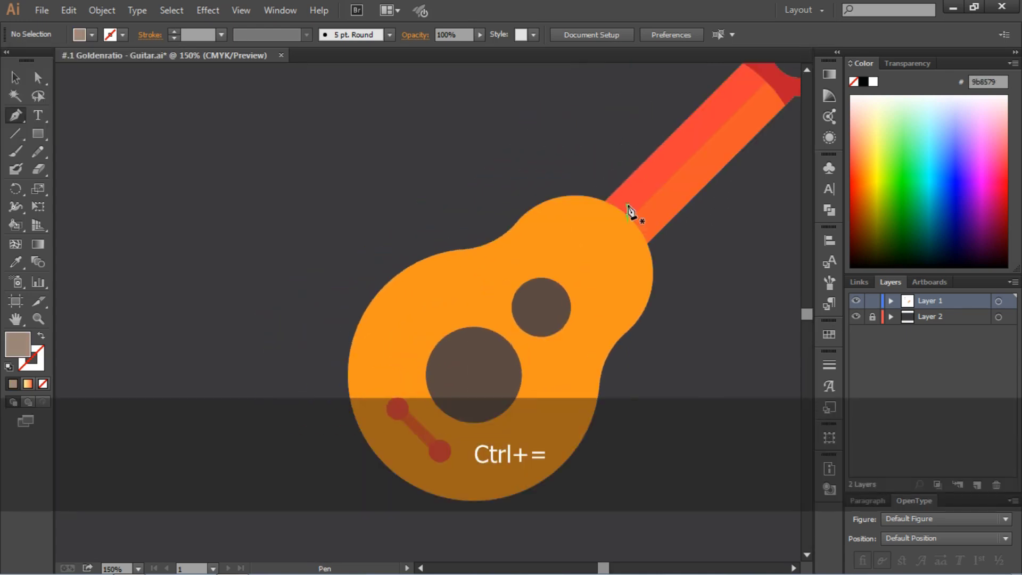
scroll(623, 202, right, 3)
scroll(580, 229, down, 2)
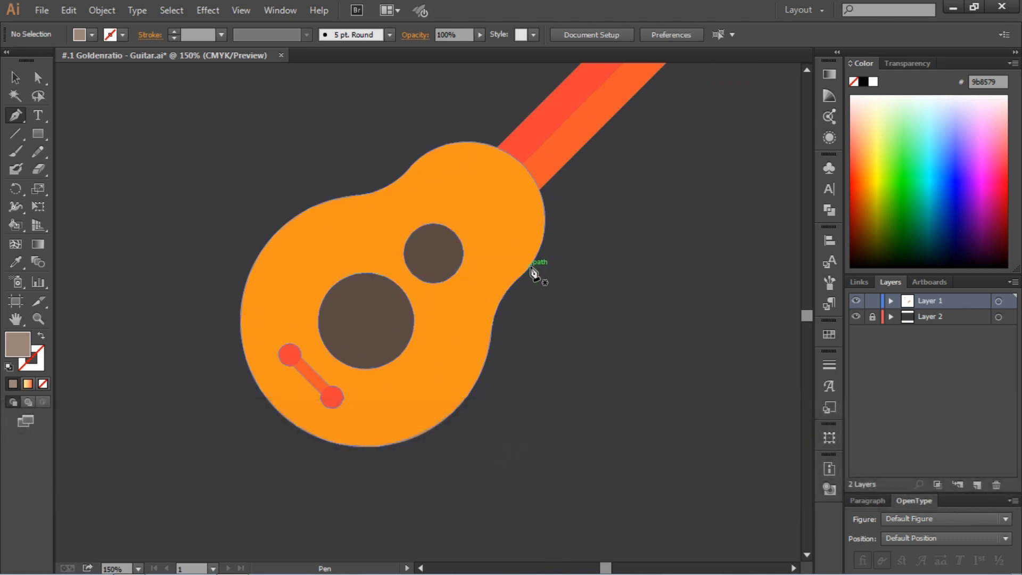
drag(530, 266, 446, 340)
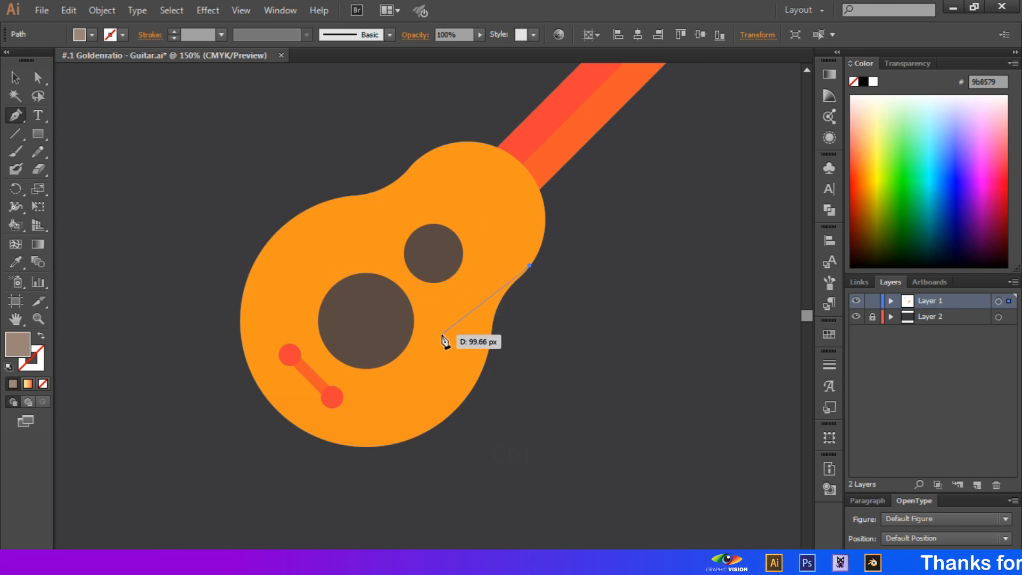
drag(424, 401, 424, 402)
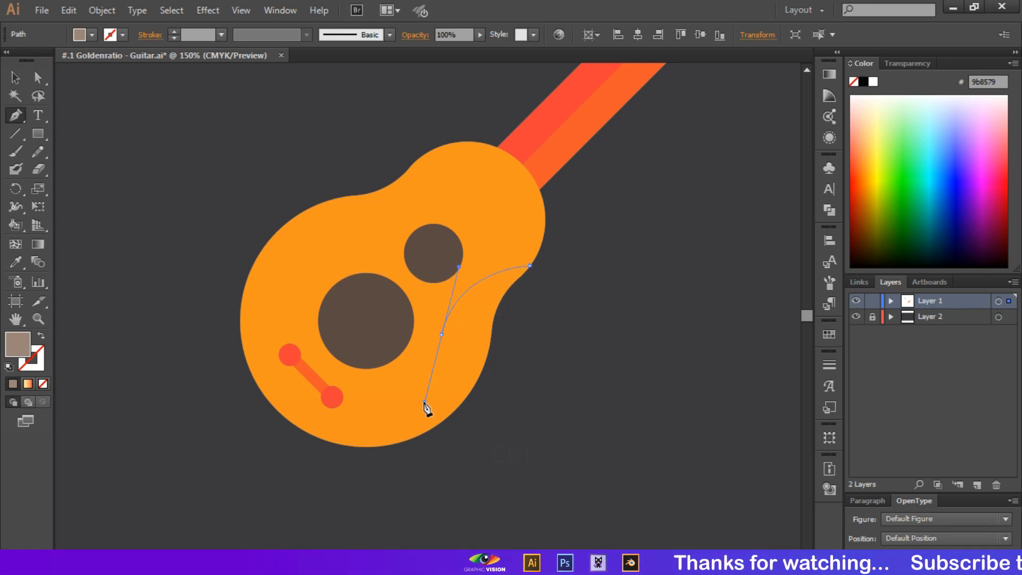
drag(367, 369, 369, 379)
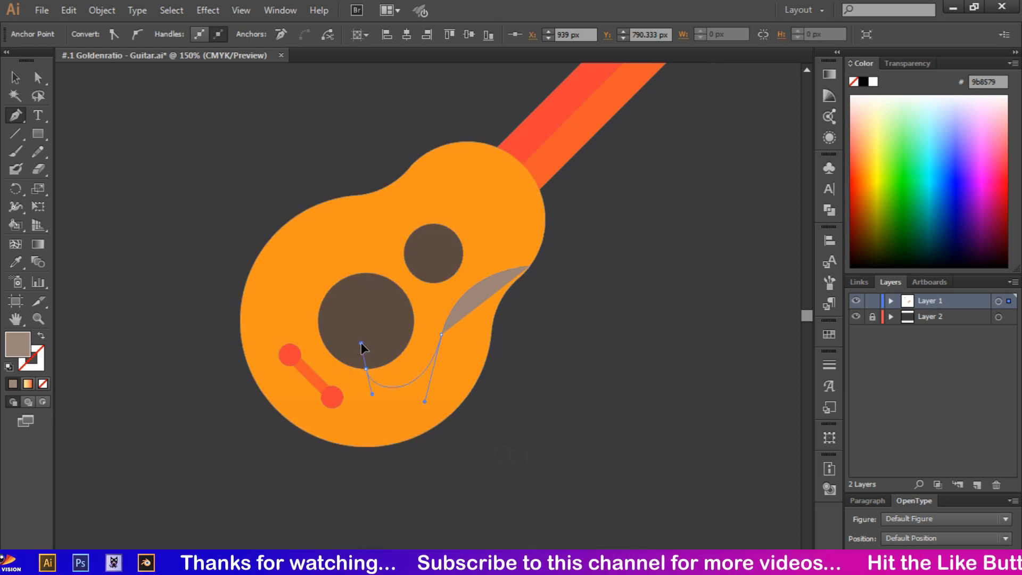
drag(360, 352, 250, 177)
key(ctrl+z)
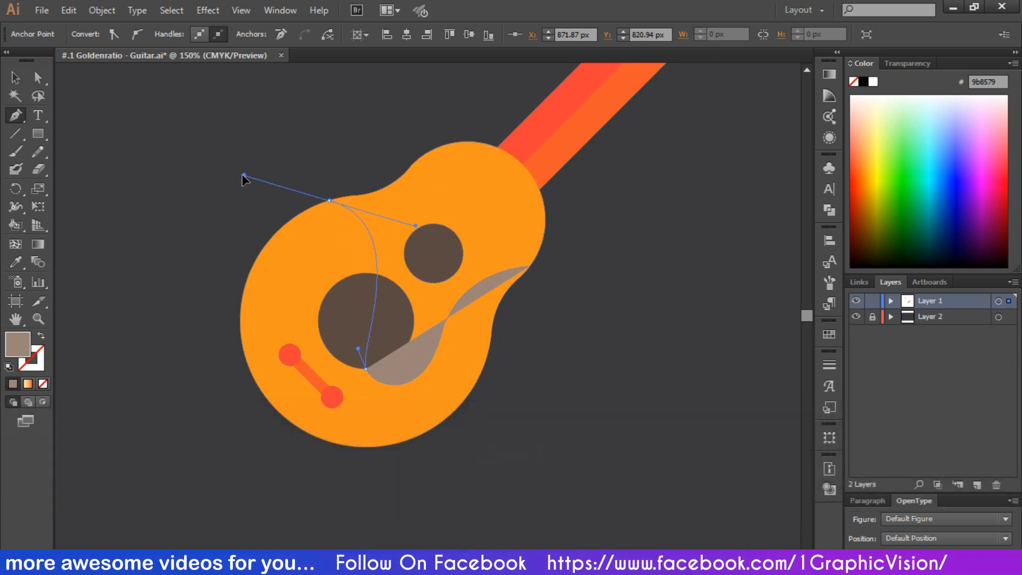
drag(244, 179, 246, 174)
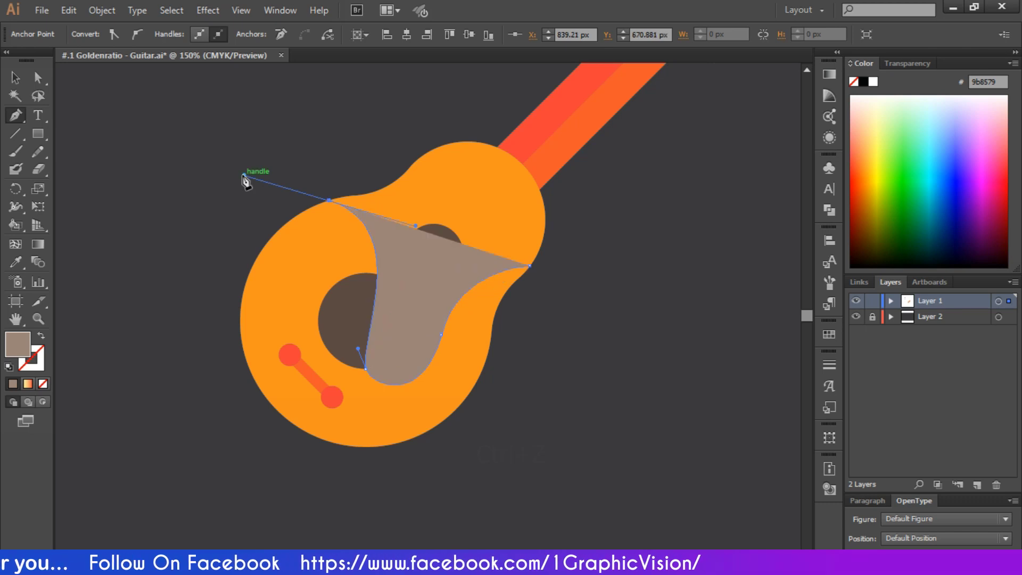
Close the pen path with points around the outside of the lower body, so the shape covers everything below the curve.
drag(200, 224, 172, 396)
click(305, 529)
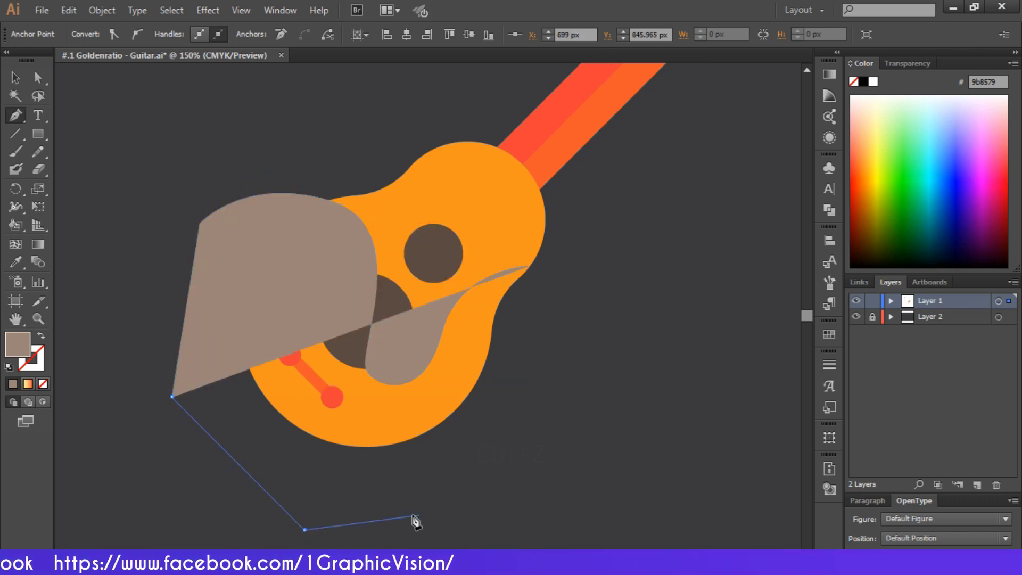
click(488, 513)
click(586, 321)
click(533, 267)
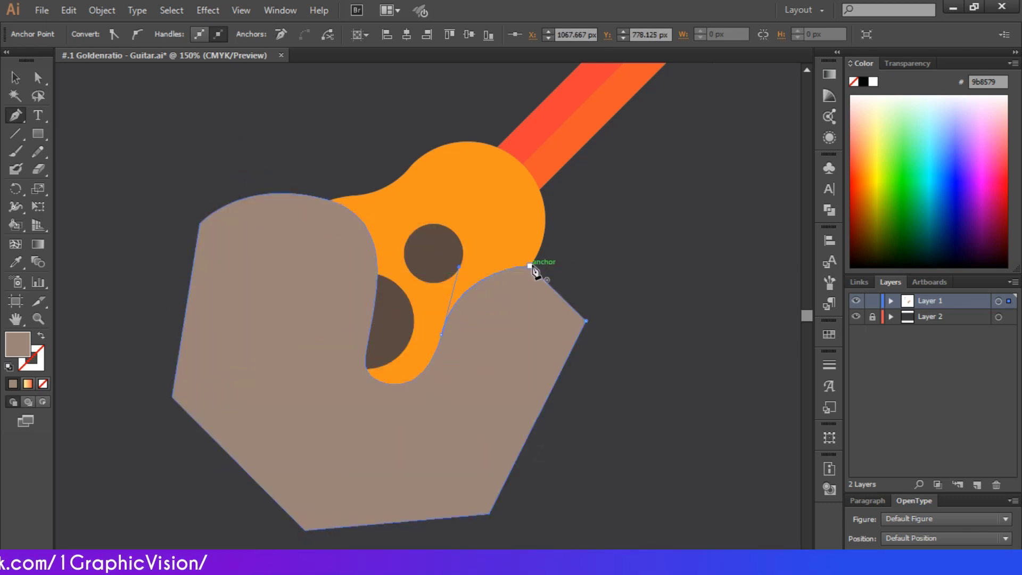
Select the guitar together with the pen-drawn shape and place a copy of both in the empty area right of the original.
click(15, 77)
click(481, 208)
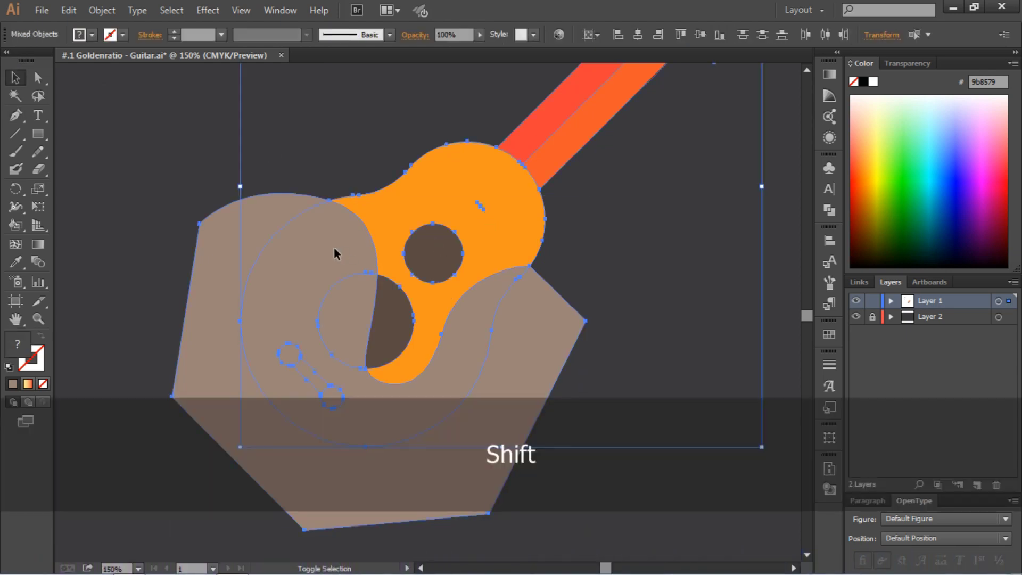
shift+click(334, 248)
key(ctrl+minus)
key(ctrl+0)
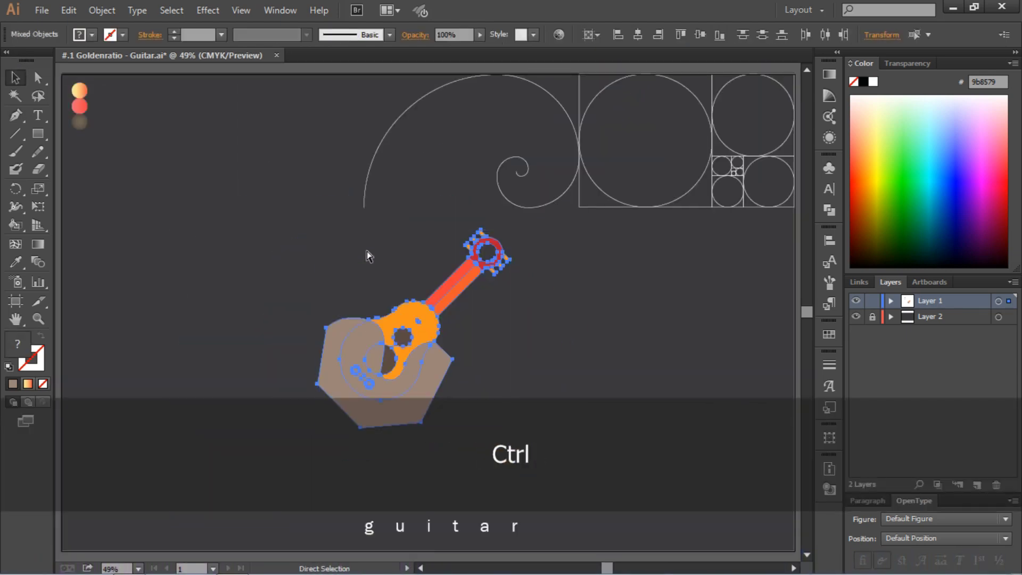
key(ctrl+v)
drag(442, 364, 711, 384)
click(528, 319)
Delete the greyish-brown shape covering the original guitar and ungroup that guitar's parts.
click(432, 362)
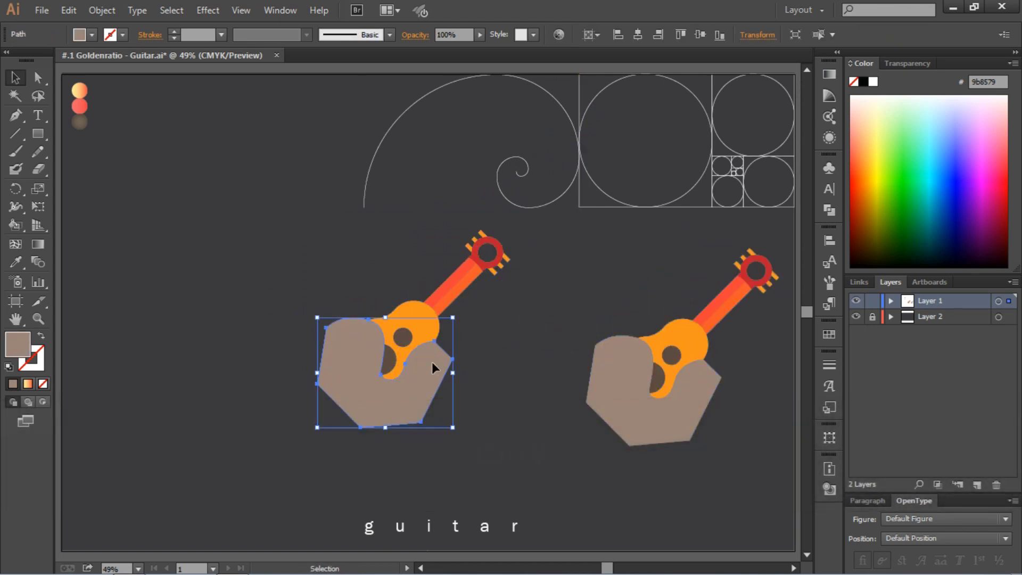
key(Delete)
click(402, 350)
right_click(401, 350)
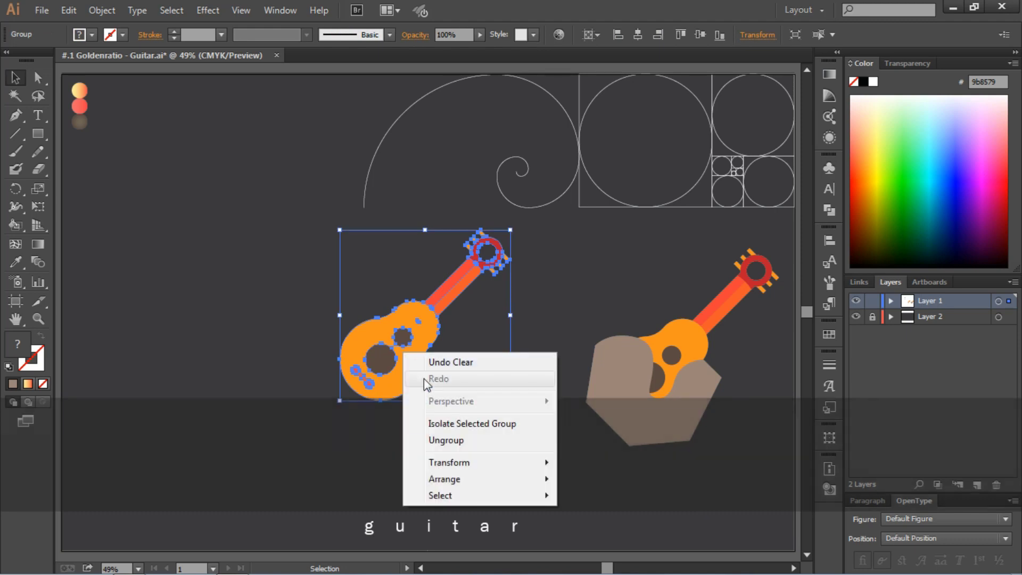
click(461, 442)
click(481, 391)
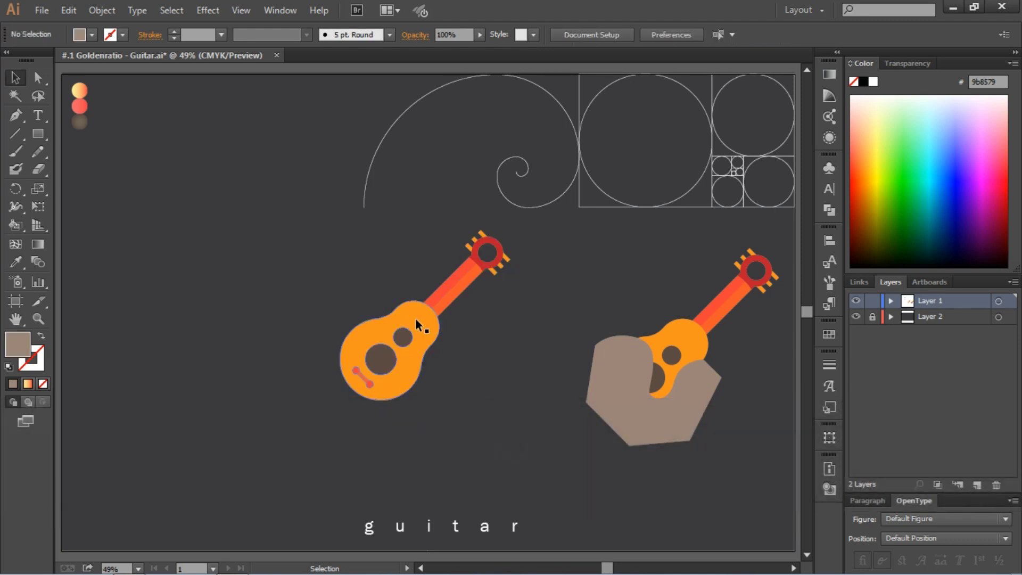
key(a)
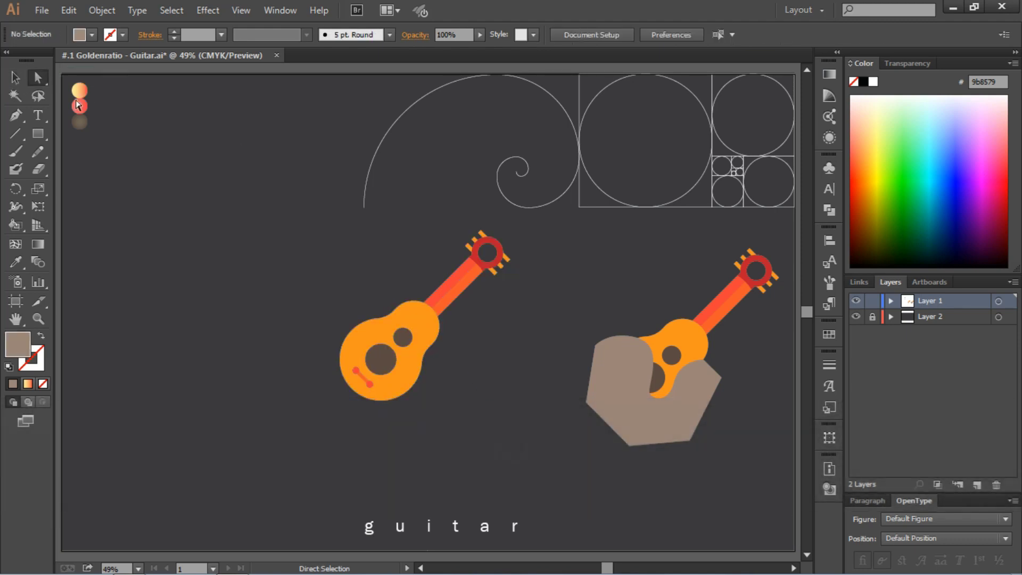
click(421, 323)
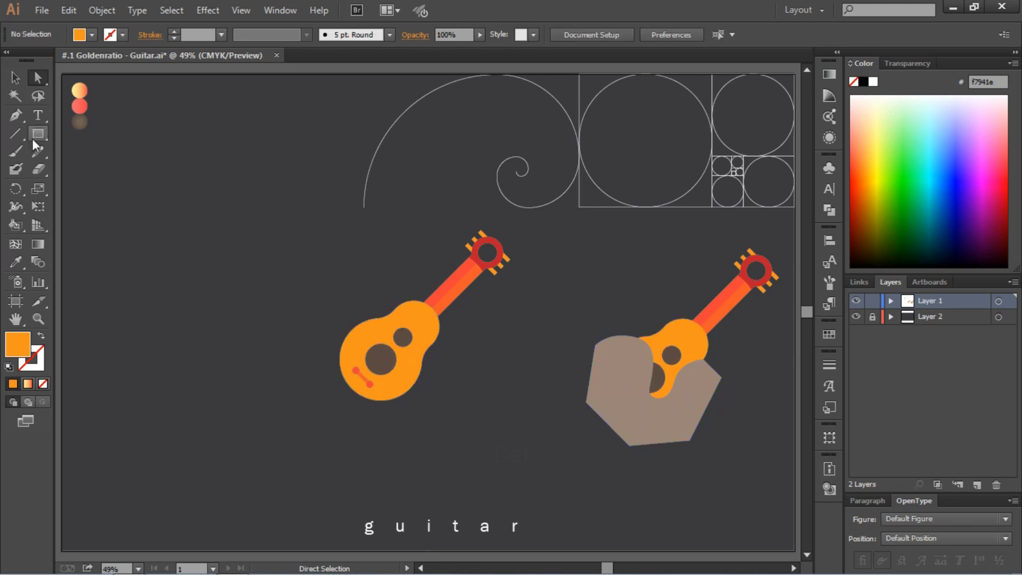
Unite the copied guitar's shapes into a single silhouette with Pathfinder.
click(15, 78)
click(707, 340)
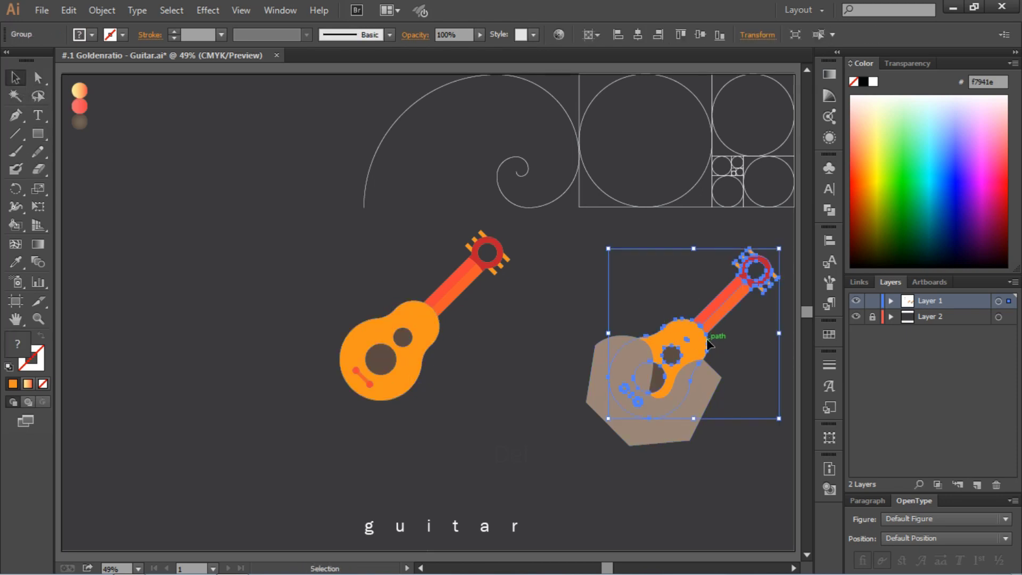
click(831, 210)
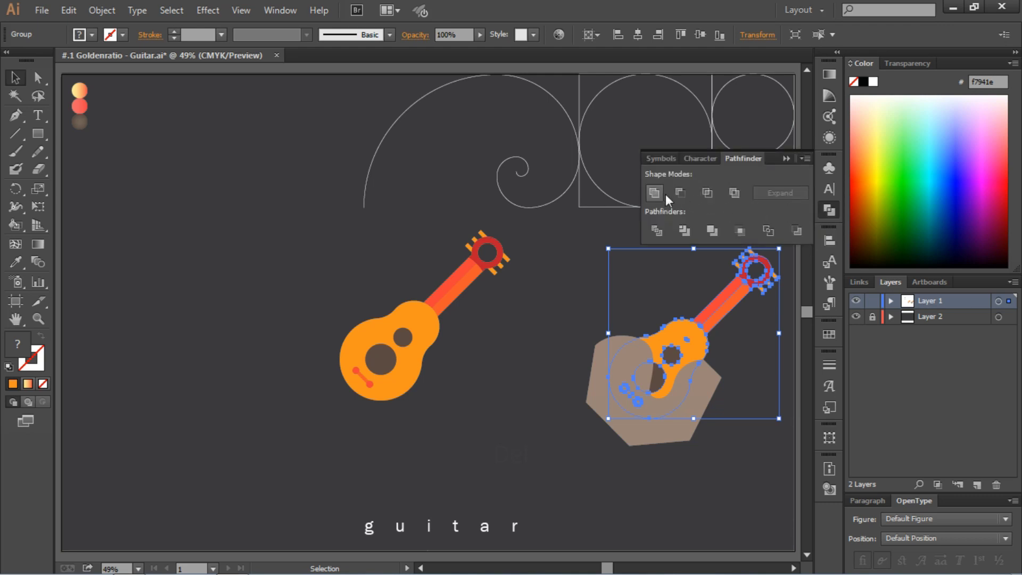
click(653, 194)
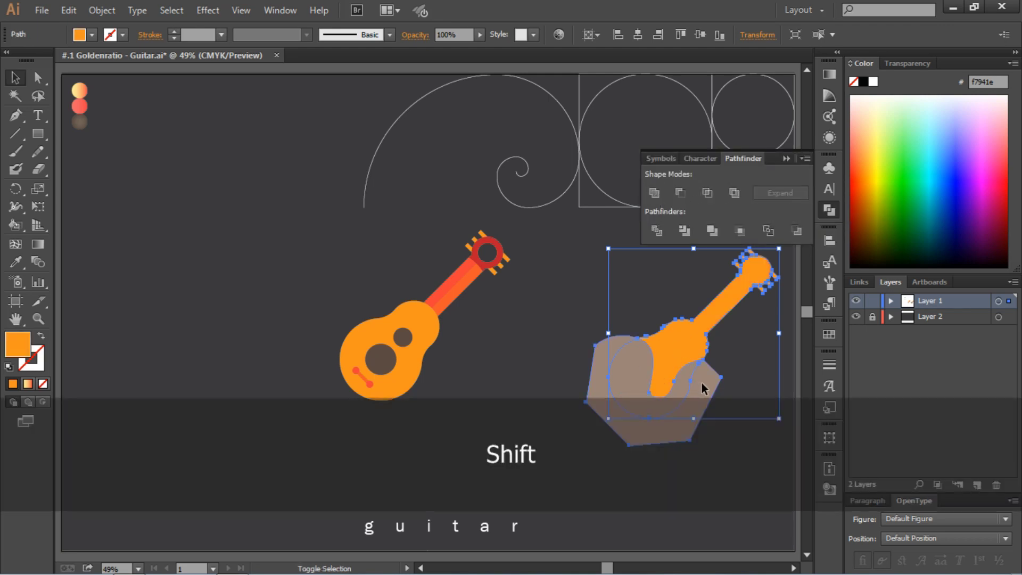
Crop the united silhouette with the overlapping greyish-brown shape, then delete the leftover unfilled outline.
shift+click(701, 382)
click(739, 231)
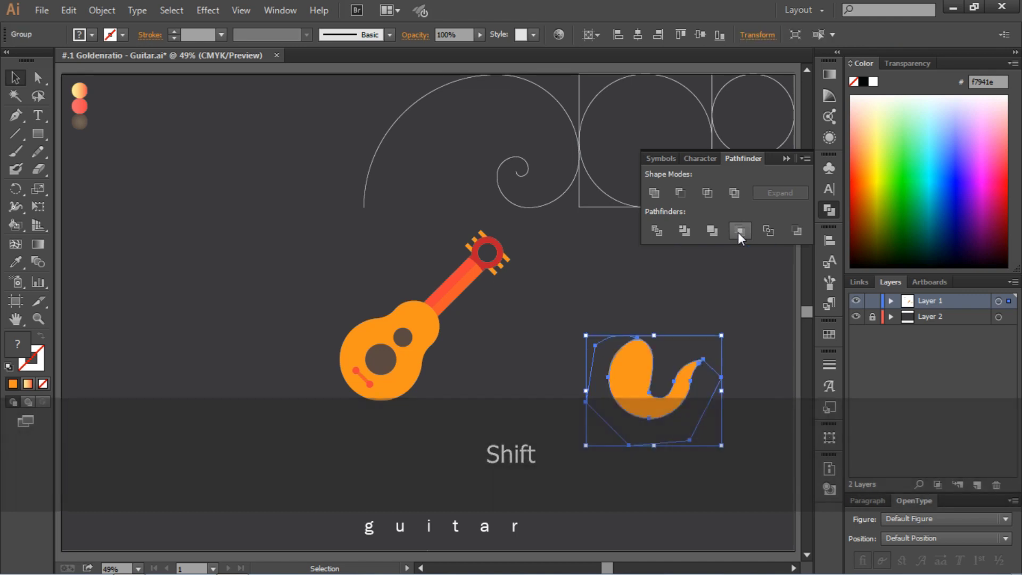
click(715, 281)
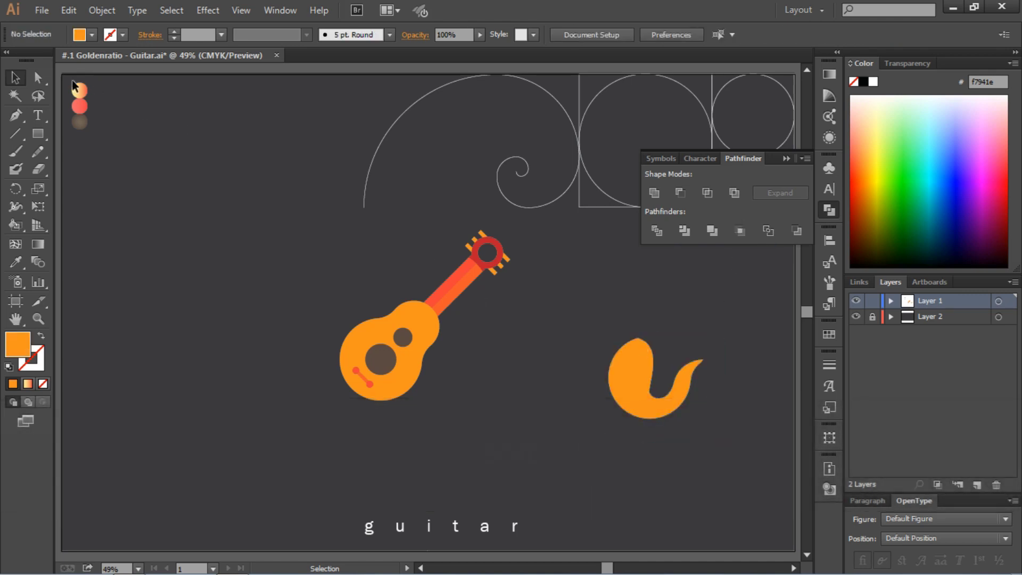
click(38, 78)
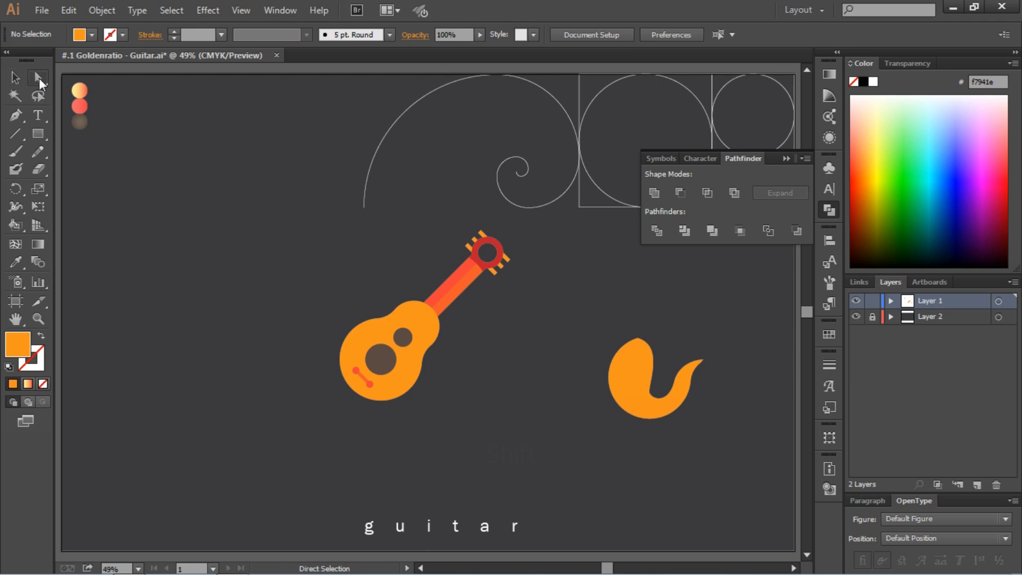
click(597, 345)
key(Delete)
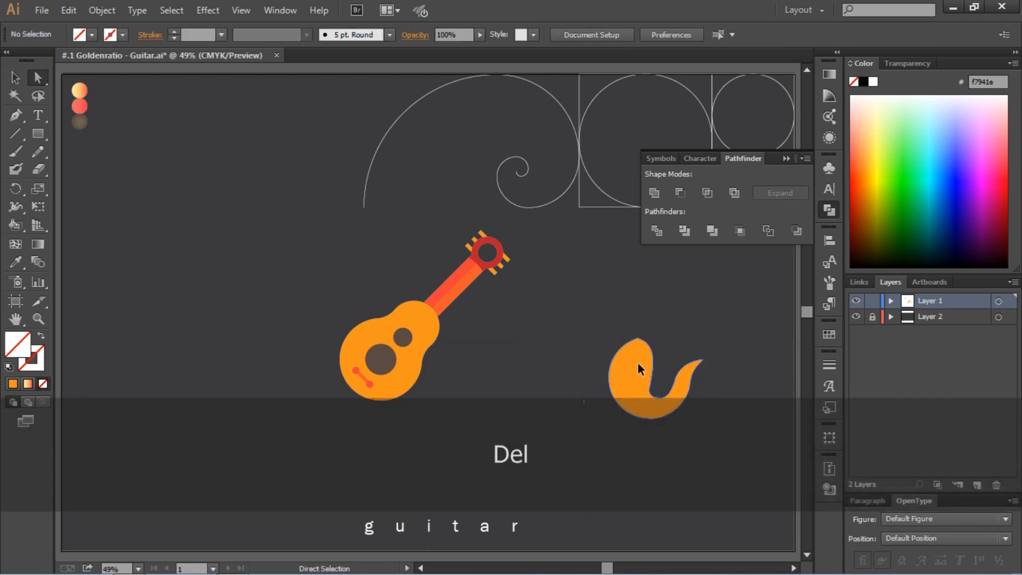
Move the cropped piece onto the original guitar and fill it with the red-orange swatch ef4136.
drag(611, 358, 364, 316)
click(81, 35)
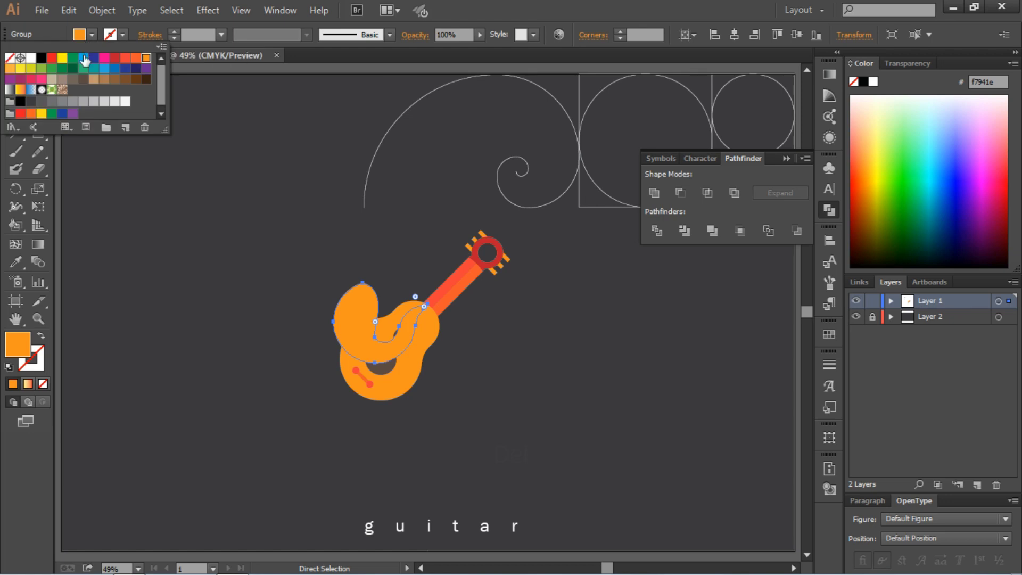
click(126, 60)
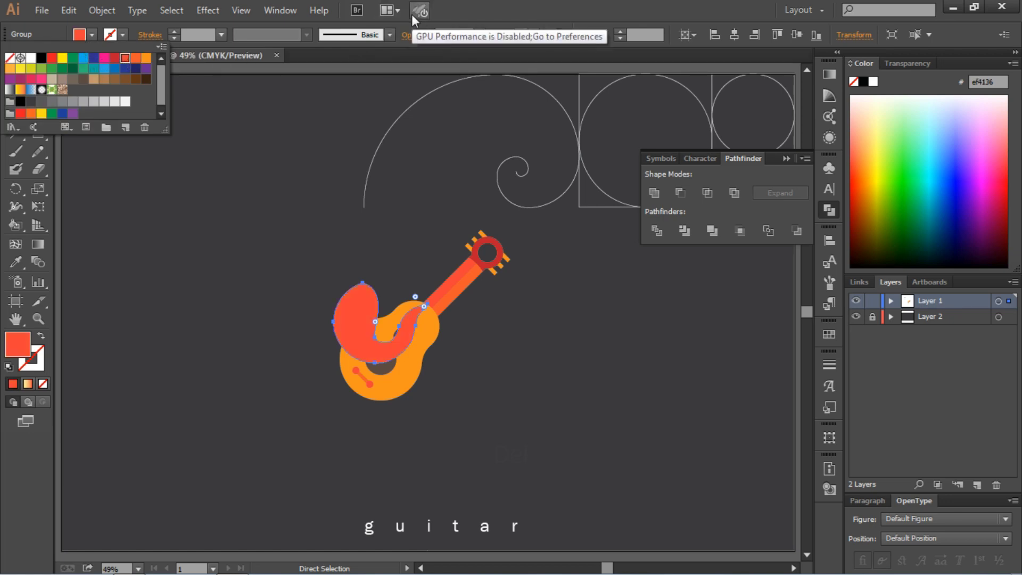
click(258, 190)
Reposition the red-orange piece so its outer edge aligns exactly with the outline of the guitar's lower body.
key(ctrl+equal)
key(ctrl+equal)
key(ctrl+equal)
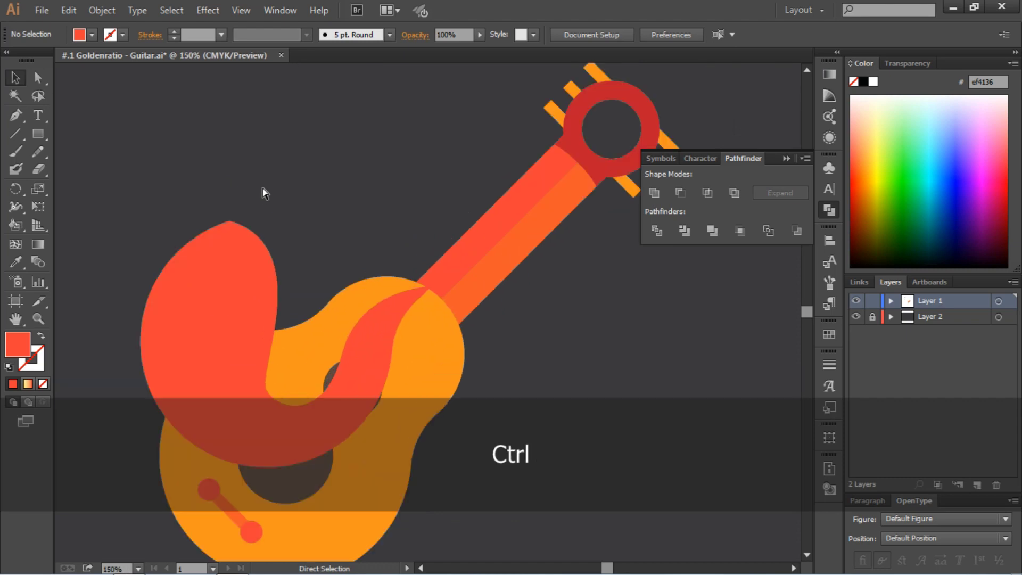
scroll(264, 181, left, 5)
scroll(363, 161, down, 6)
drag(366, 142, 661, 394)
drag(660, 396, 372, 274)
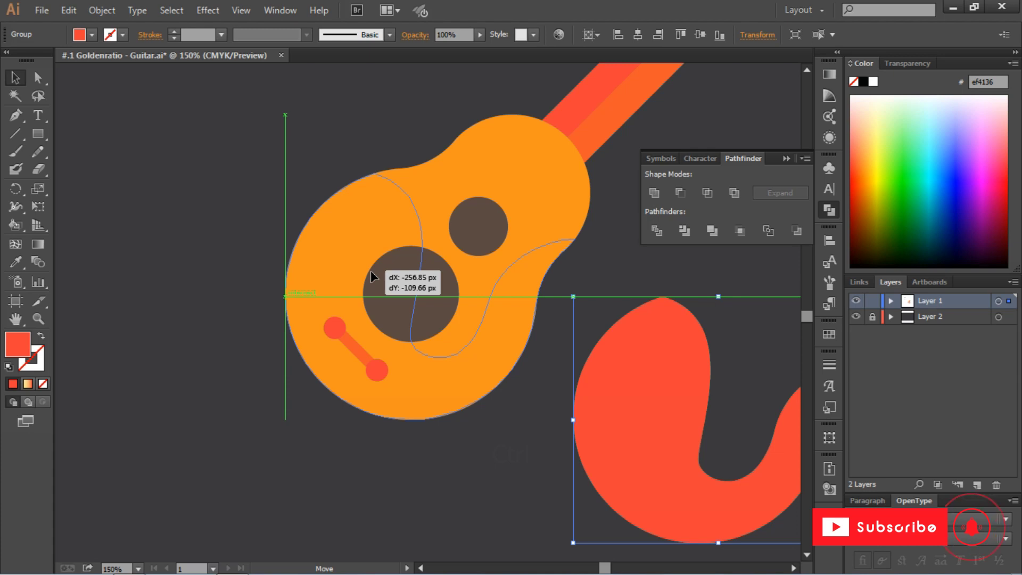
drag(371, 277, 371, 278)
click(596, 365)
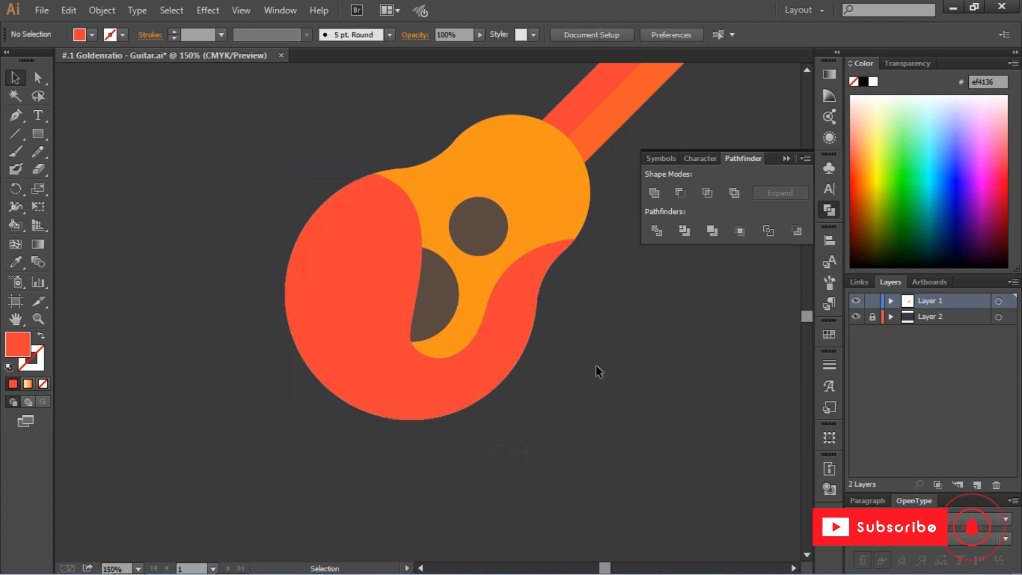
Bring the large brown sound hole forward in front of the red-orange piece.
click(504, 315)
ctrl+click(441, 298)
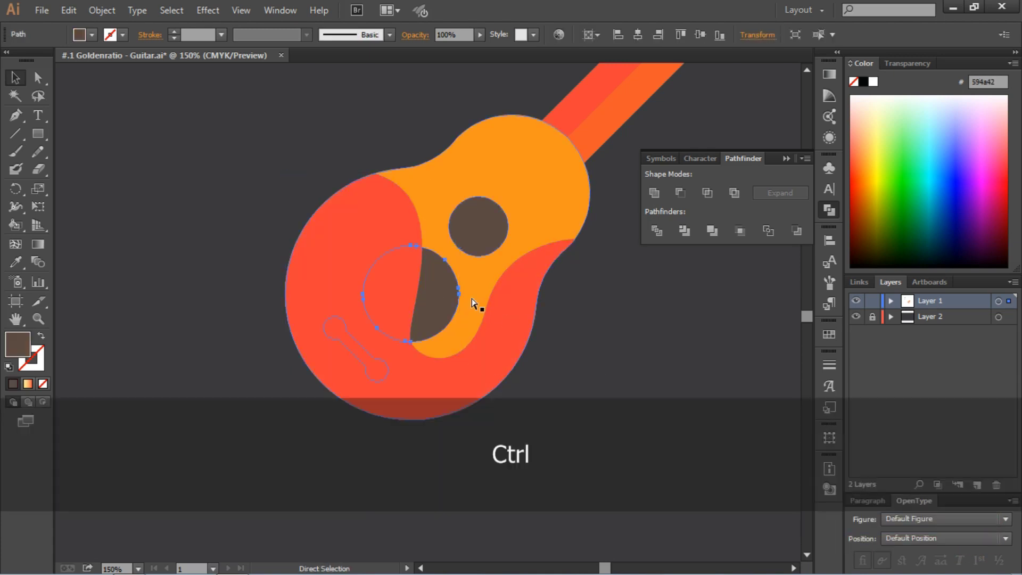
key(ctrl+bracketright)
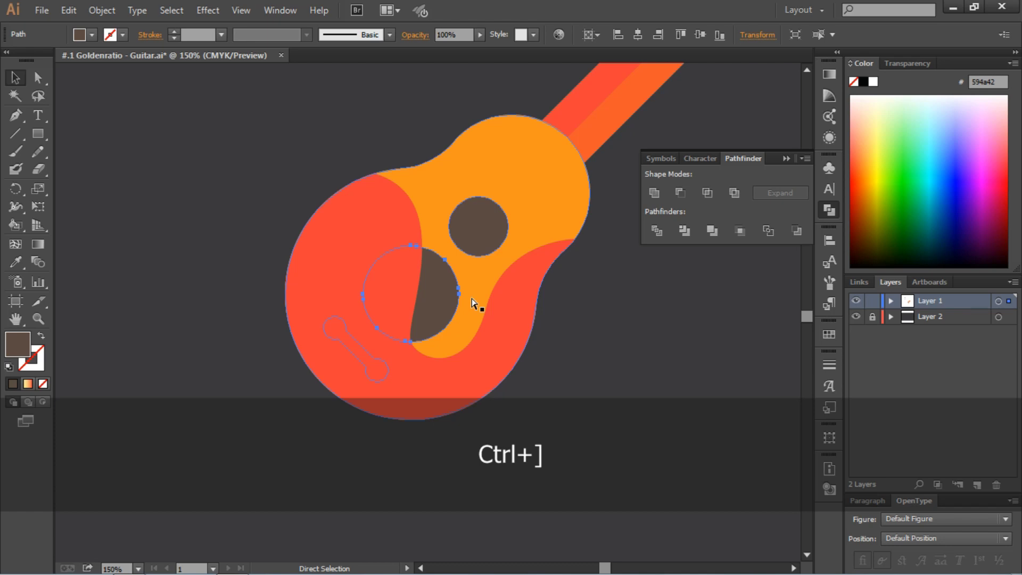
key(ctrl+bracketright)
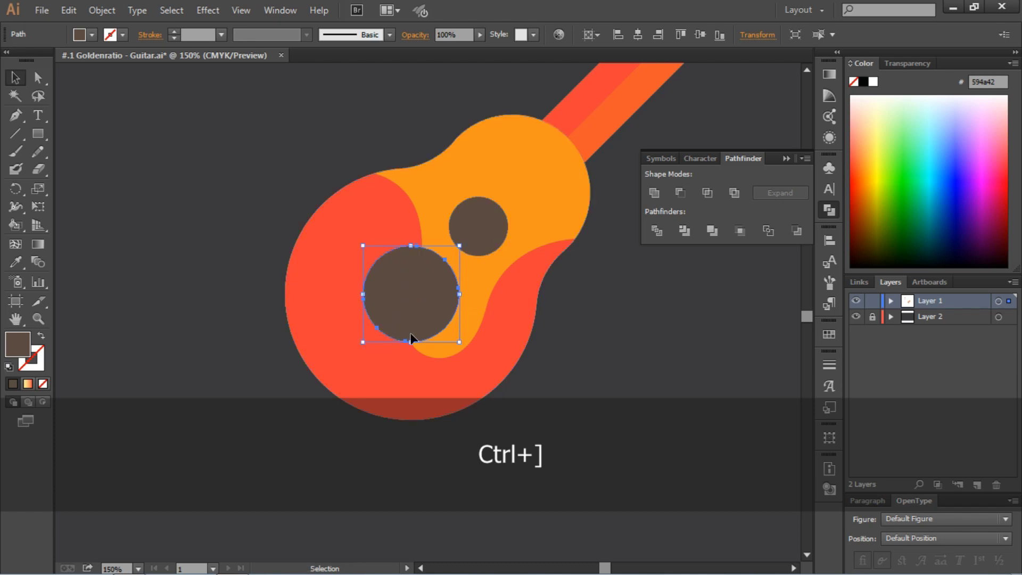
click(452, 376)
key(ctrl+bracketleft)
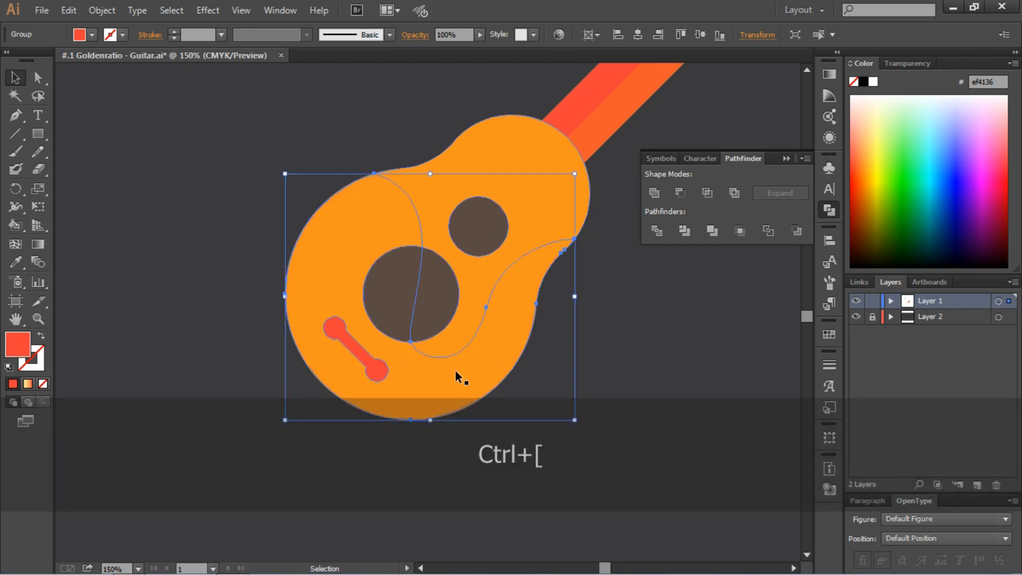
key(ctrl+bracketright)
key(ctrl+bracketright)
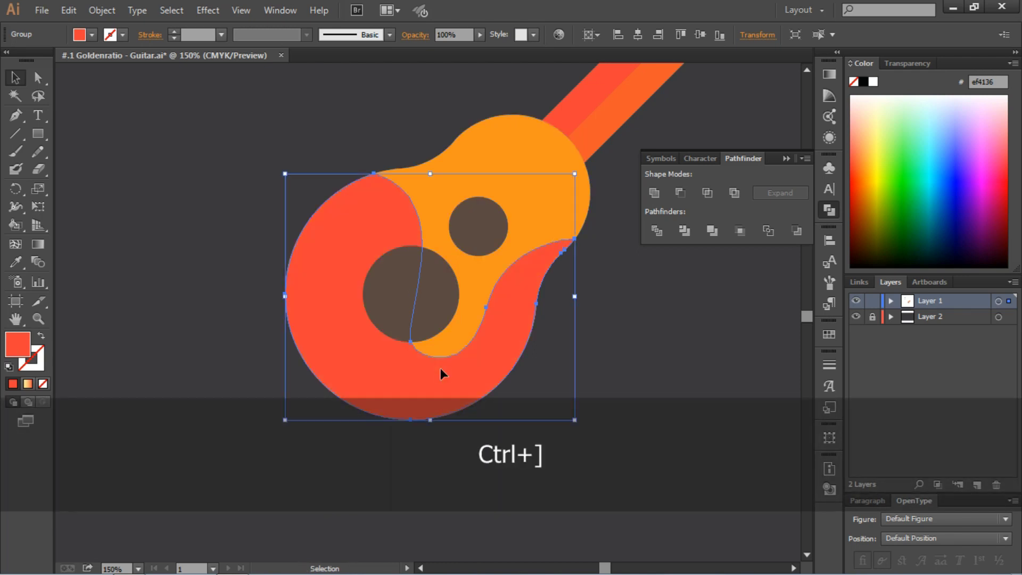
Move the red-orange lower-body piece off the guitar and bring the bridge bar and its two end circles forward.
drag(379, 359, 106, 393)
click(359, 351)
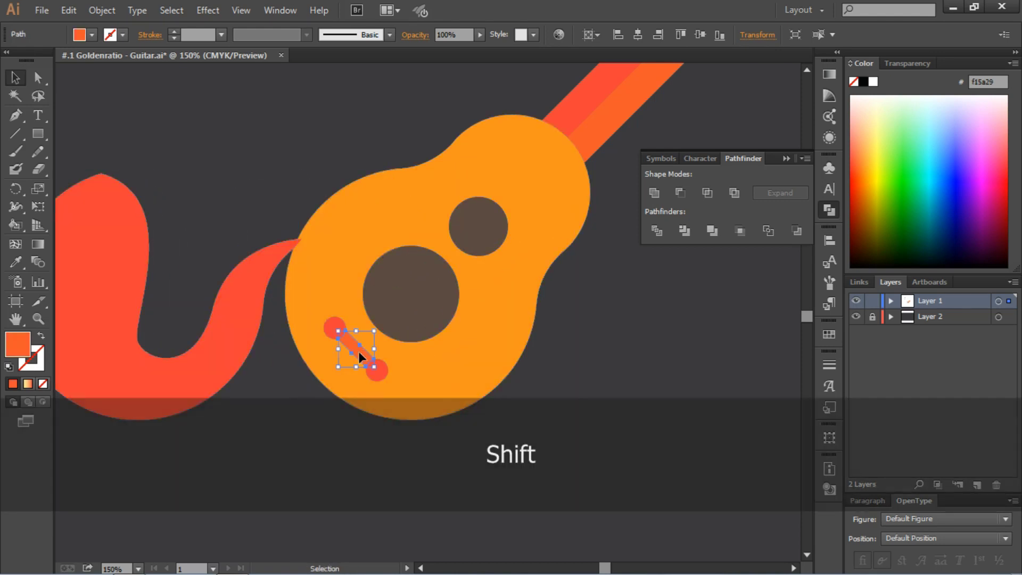
shift+click(384, 369)
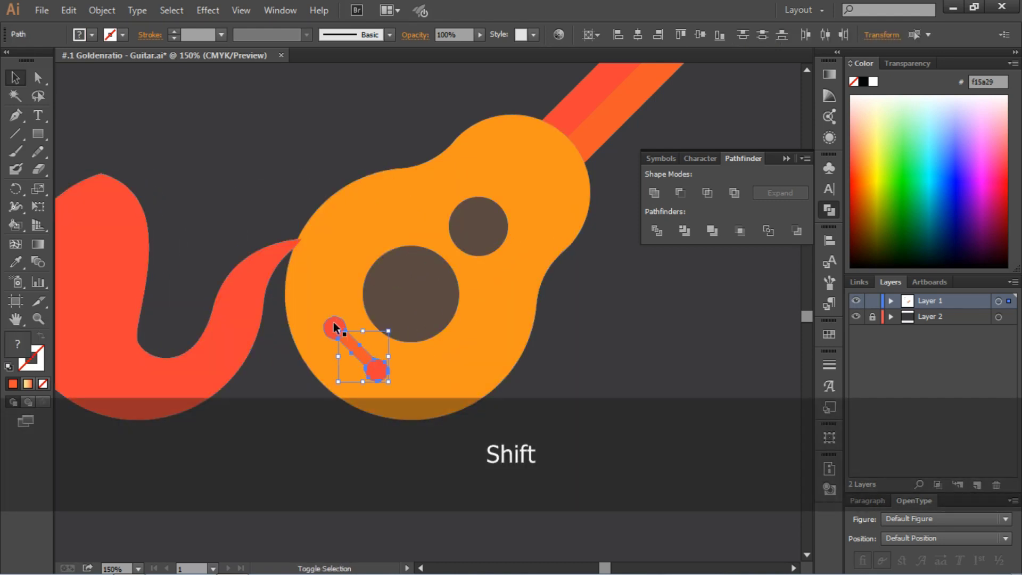
key(ctrl+bracketright)
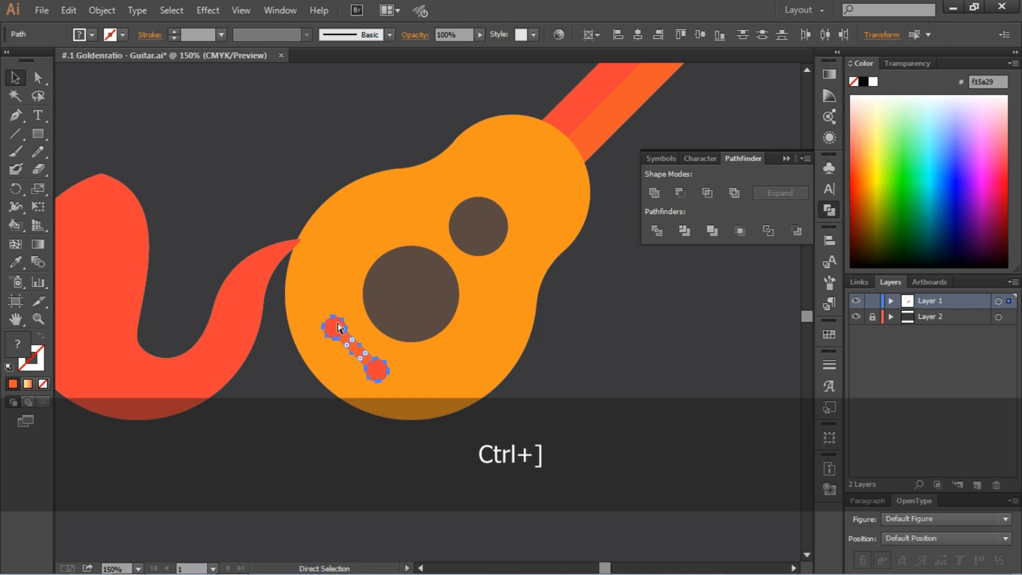
key(v)
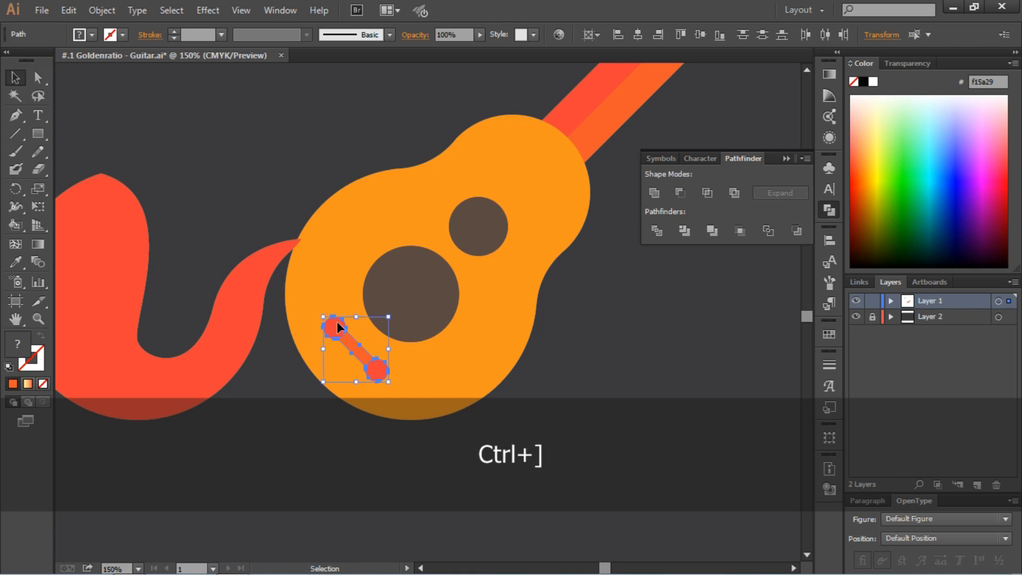
Fill the bridge bar and end circles with greyish-brown 726658, then return the red-orange piece to the guitar's lower body.
click(92, 35)
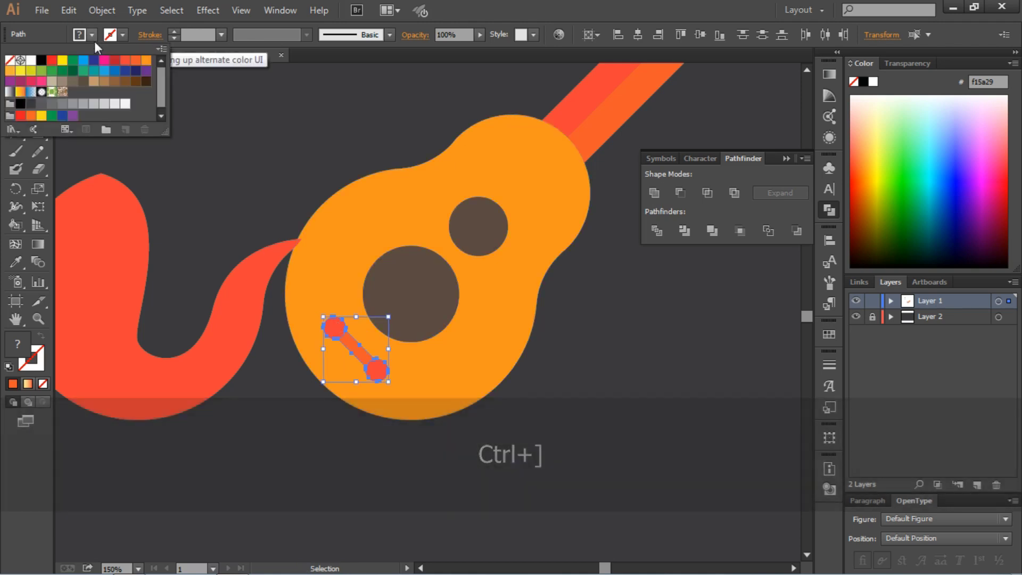
click(73, 81)
click(206, 207)
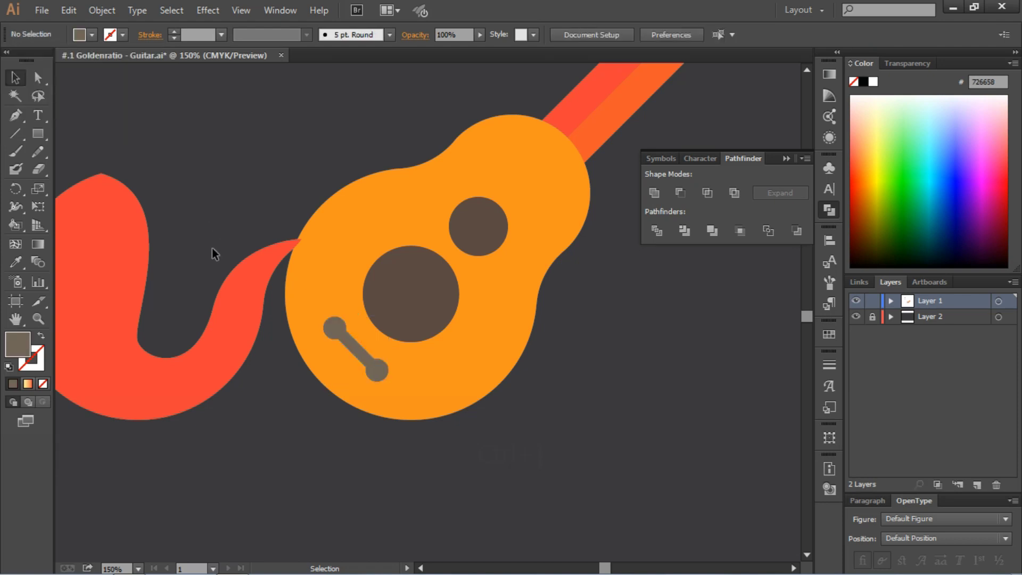
drag(191, 370, 435, 372)
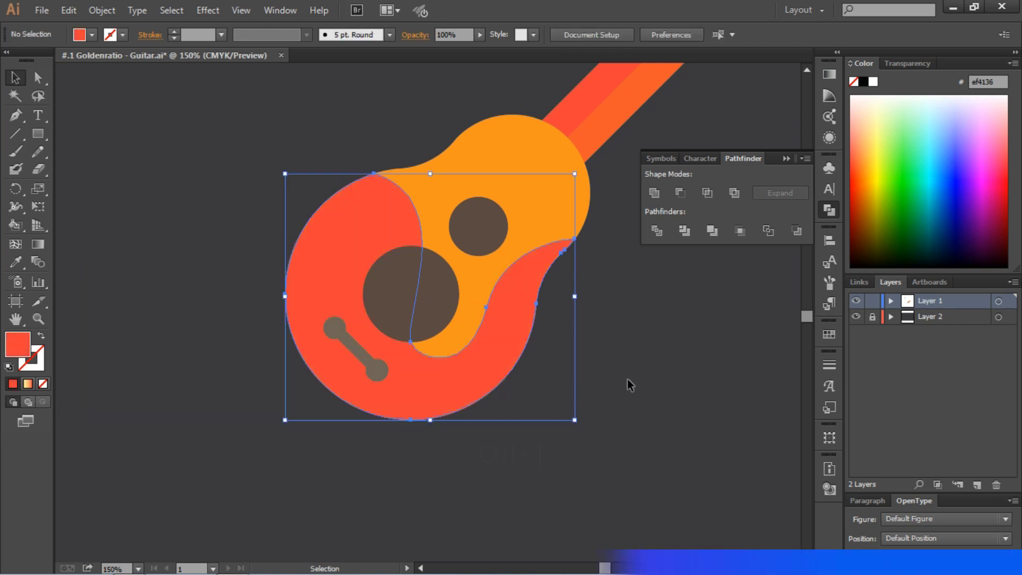
click(558, 370)
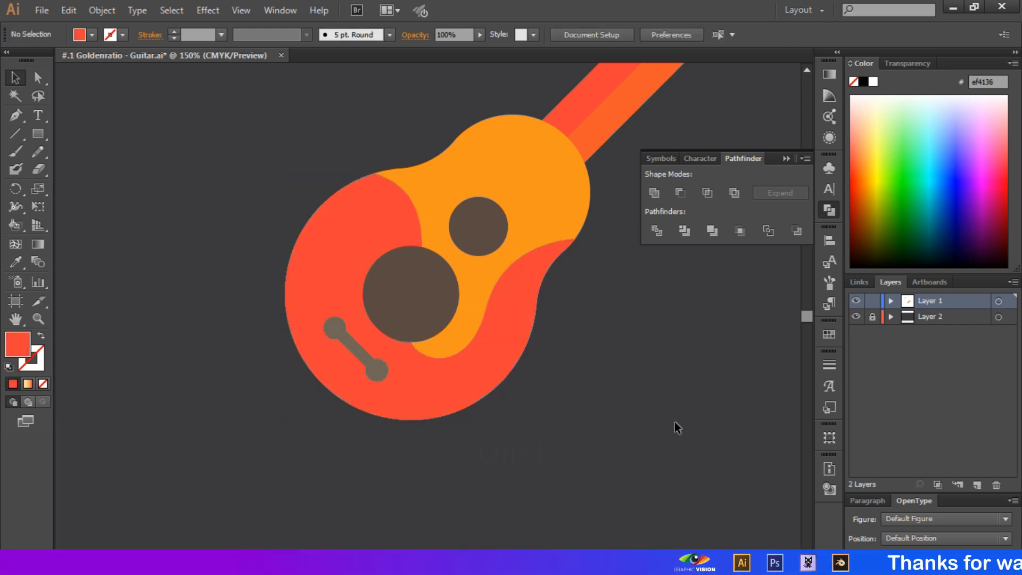
With the Pen tool, start a wavy accent edge across the upper body from the outline's upper-left curve.
key(ctrl+minus)
key(ctrl+minus)
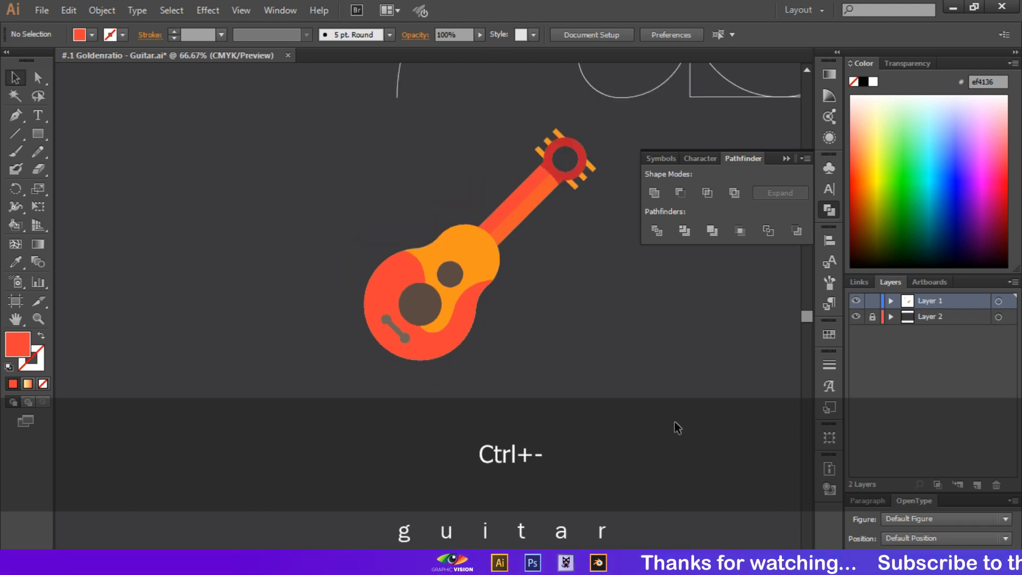
click(15, 115)
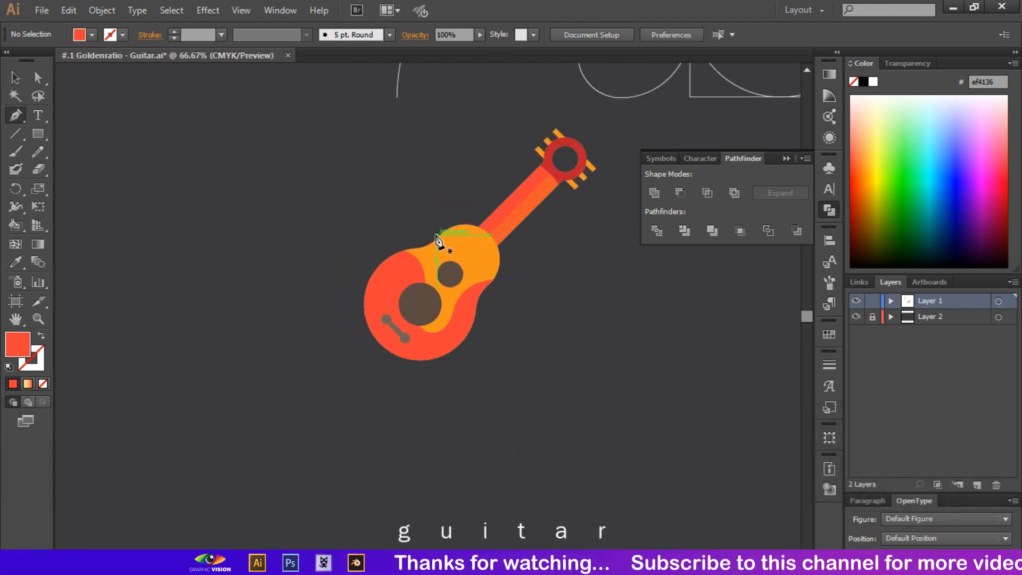
key(ctrl+equal)
key(ctrl+equal)
key(ctrl+equal)
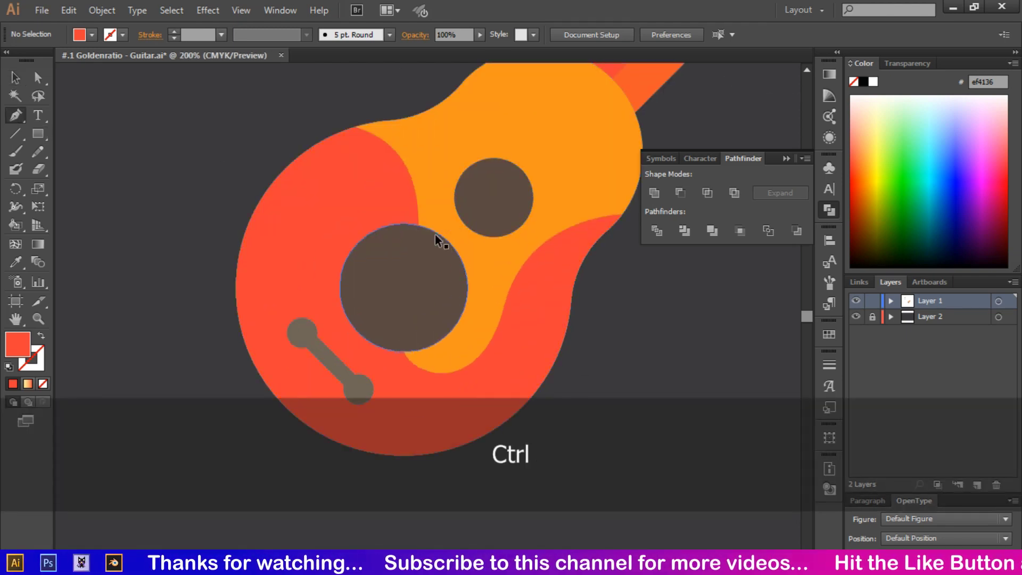
scroll(426, 228, right, 3)
scroll(399, 229, up, 5)
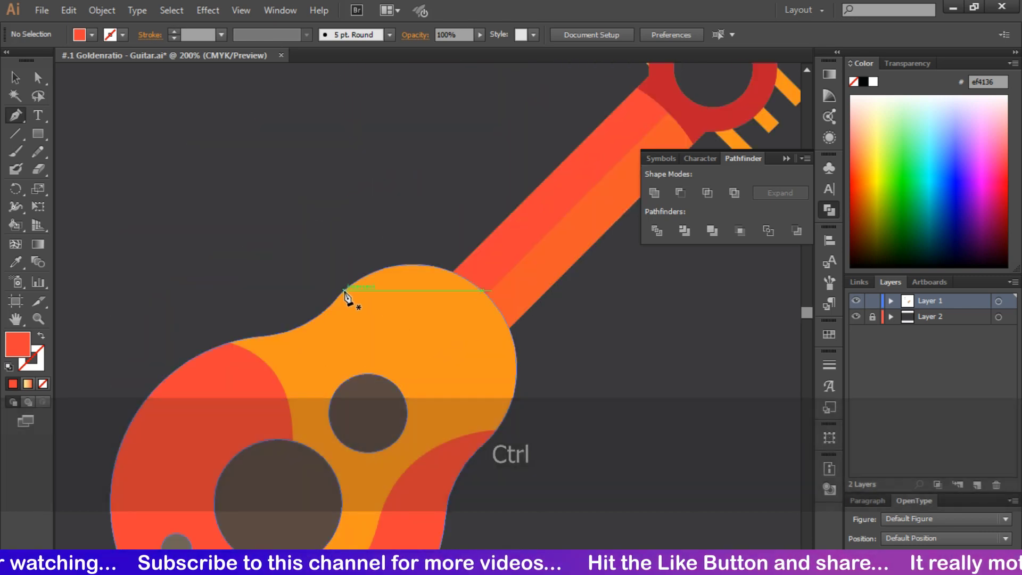
click(339, 295)
click(363, 289)
click(388, 290)
click(412, 292)
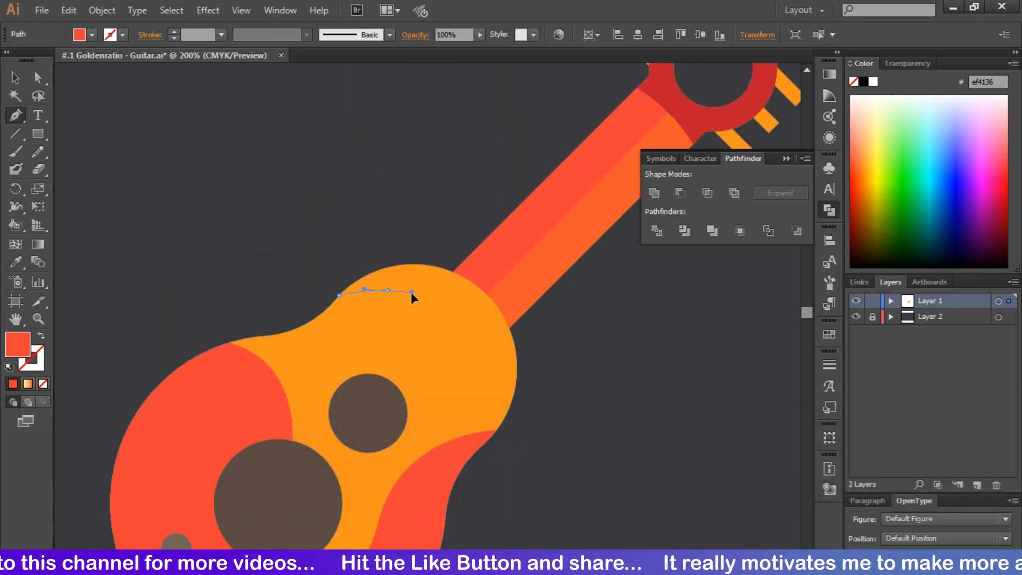
Extend the accent path to the neck joint and close it back along the upper body outline.
click(461, 275)
drag(390, 266, 339, 295)
scroll(339, 295, up, 3)
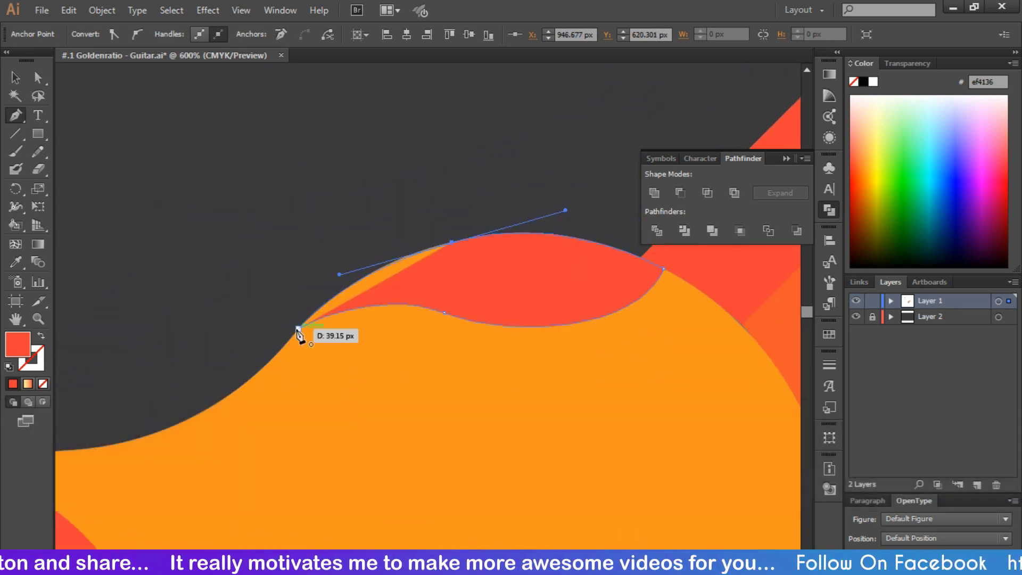
drag(298, 331, 298, 332)
Adjust the accent's curve handles near its pointed left end so its edge follows the body outline.
ctrl+click(336, 273)
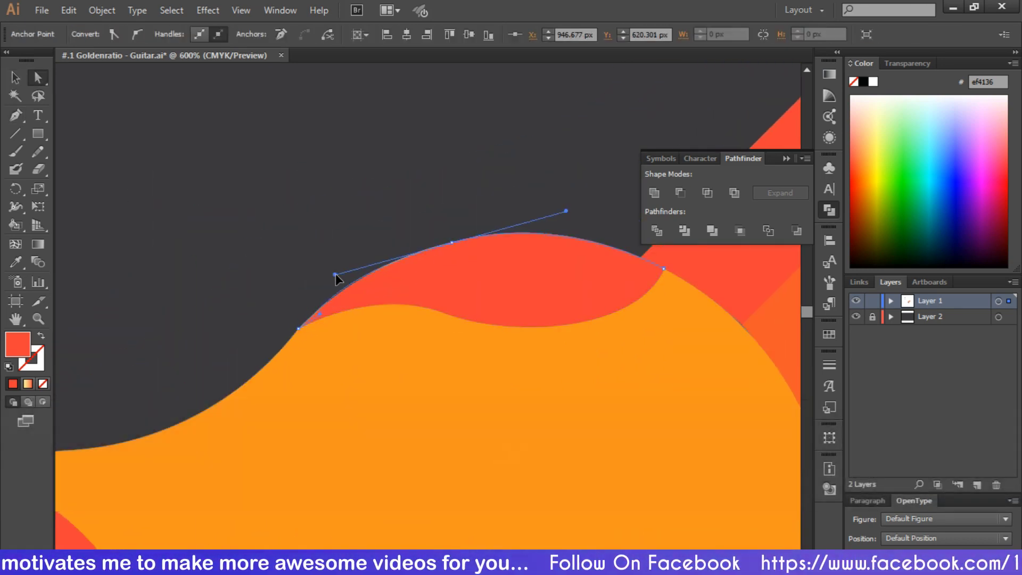
click(315, 308)
click(318, 315)
key(ctrl+equal)
key(ctrl+z)
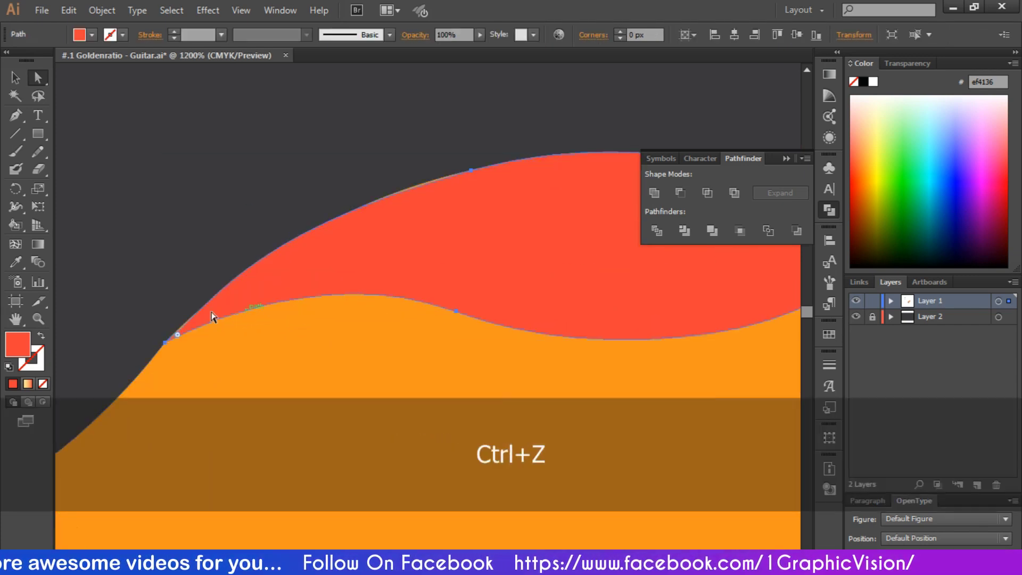
scroll(211, 317, left, 3)
click(285, 334)
drag(350, 230, 378, 219)
click(327, 166)
Refine the accent's curve at the neck end so its upper edge matches the guitar body outline.
key(ctrl+minus)
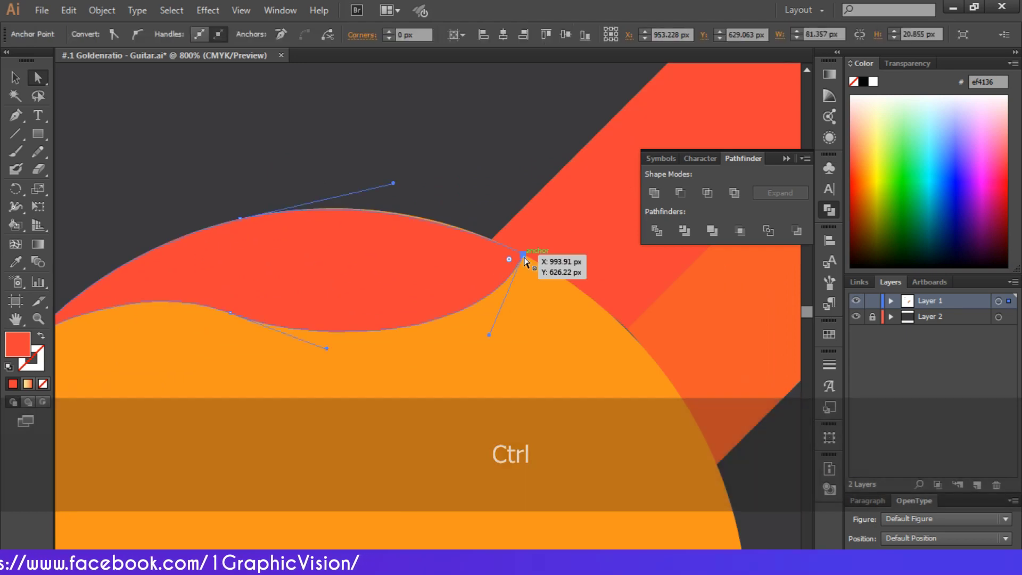
drag(525, 261, 399, 183)
click(422, 167)
key(ctrl+0)
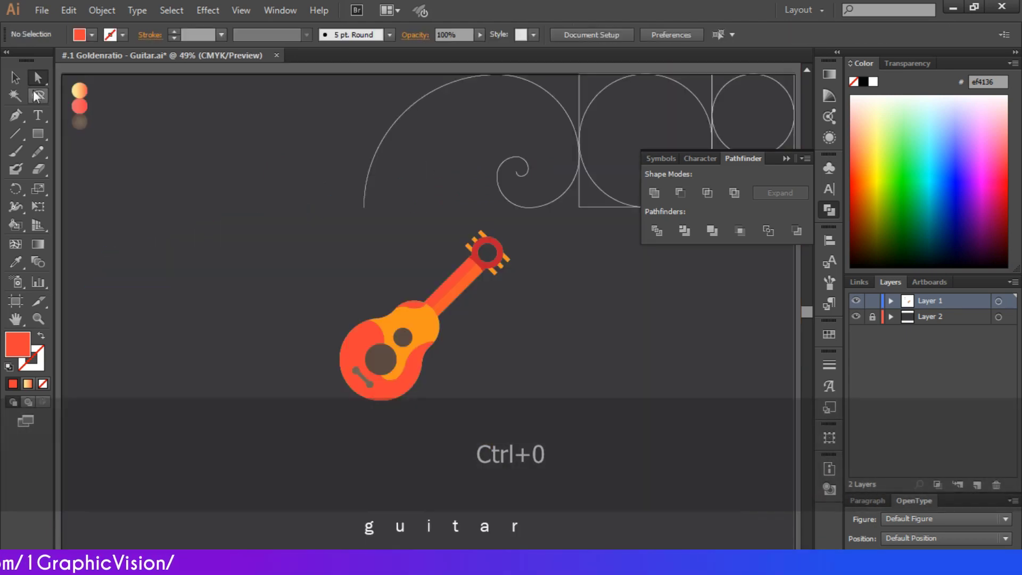
click(15, 261)
ctrl+click(385, 328)
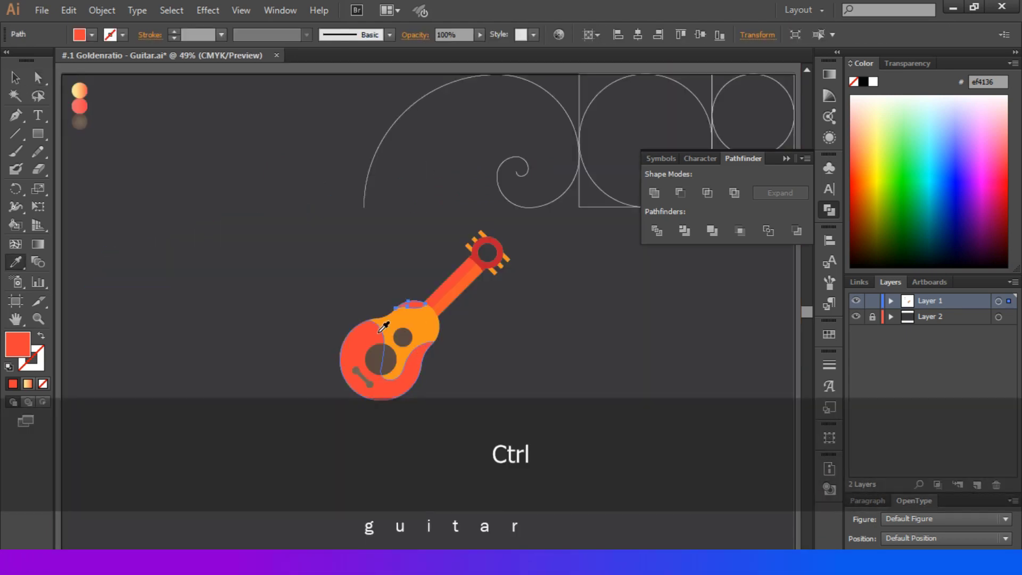
click(16, 77)
click(263, 254)
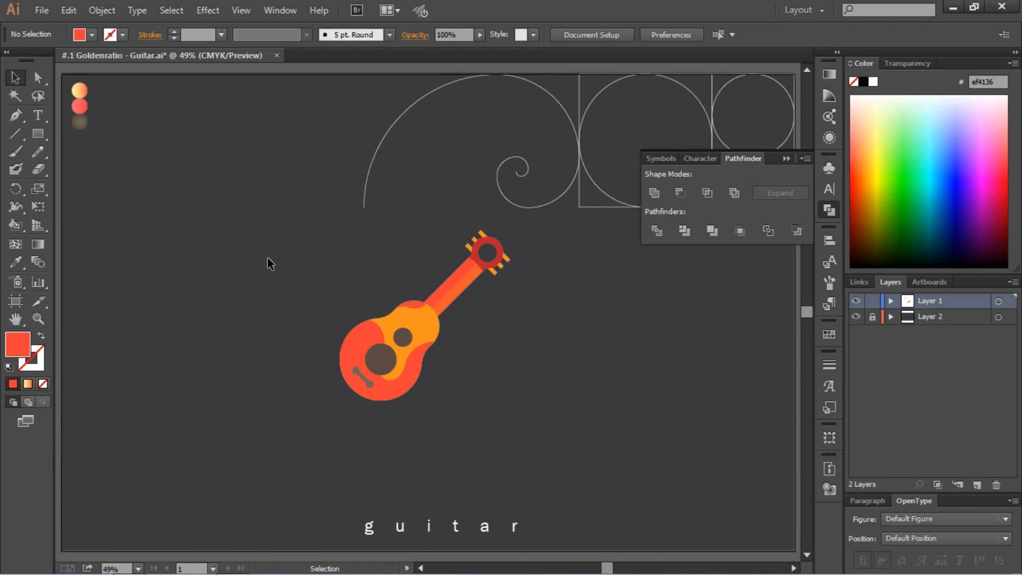
Unite the six orange tuning pegs with the dark red headstock ring into one shape.
key(ctrl+equal)
scroll(277, 260, down, 1)
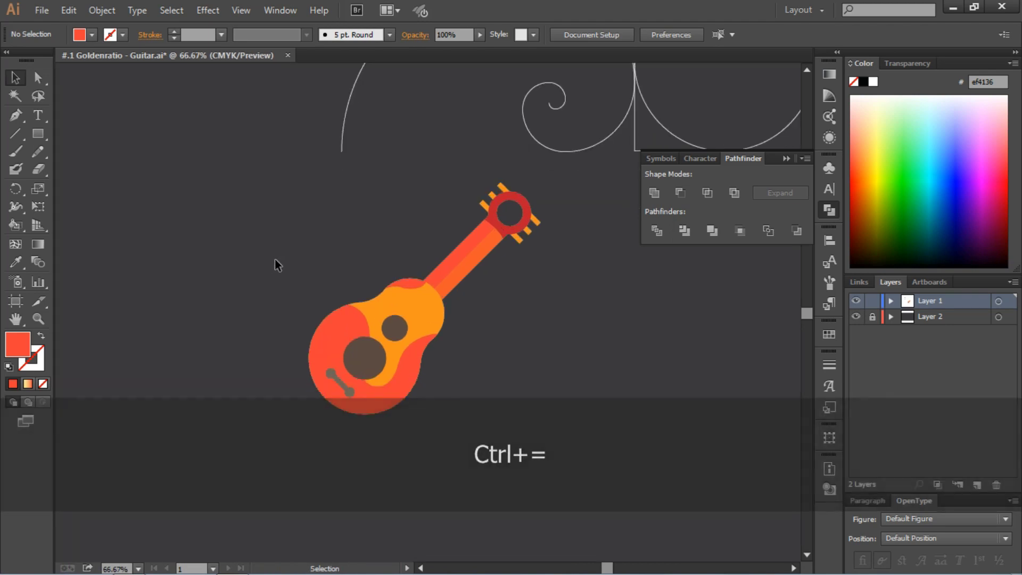
click(491, 195)
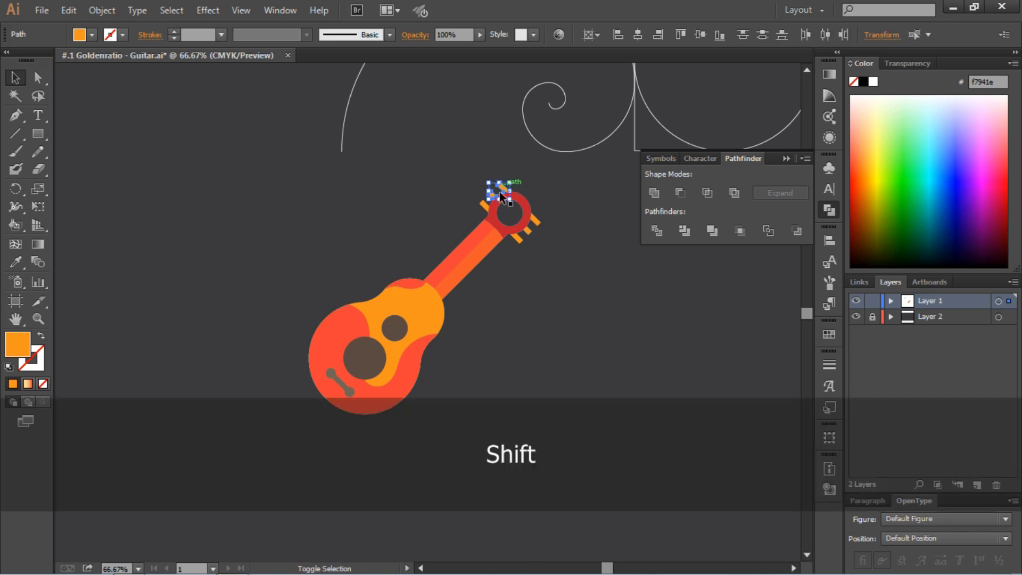
shift+click(483, 203)
shift+click(532, 233)
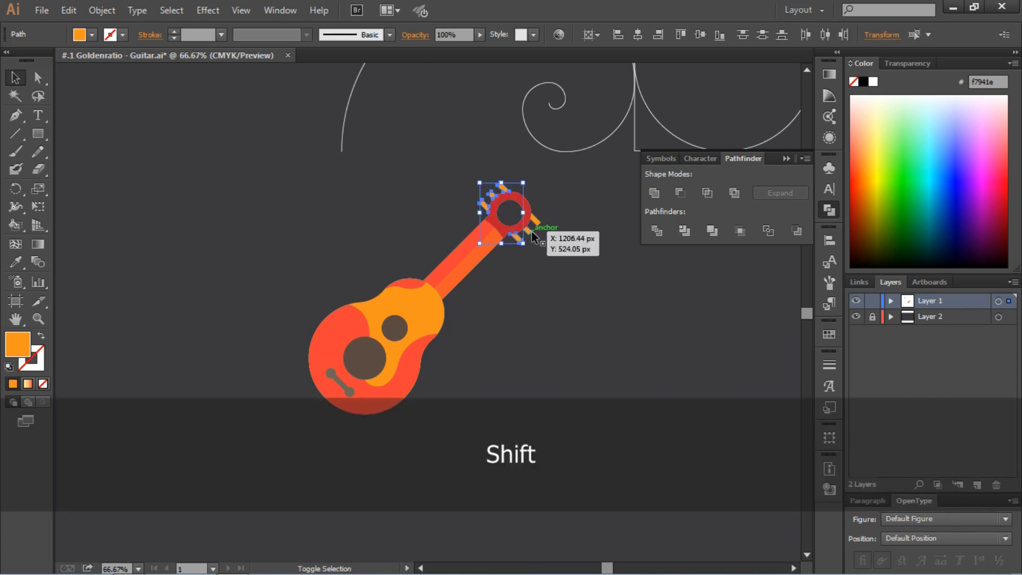
shift+click(525, 208)
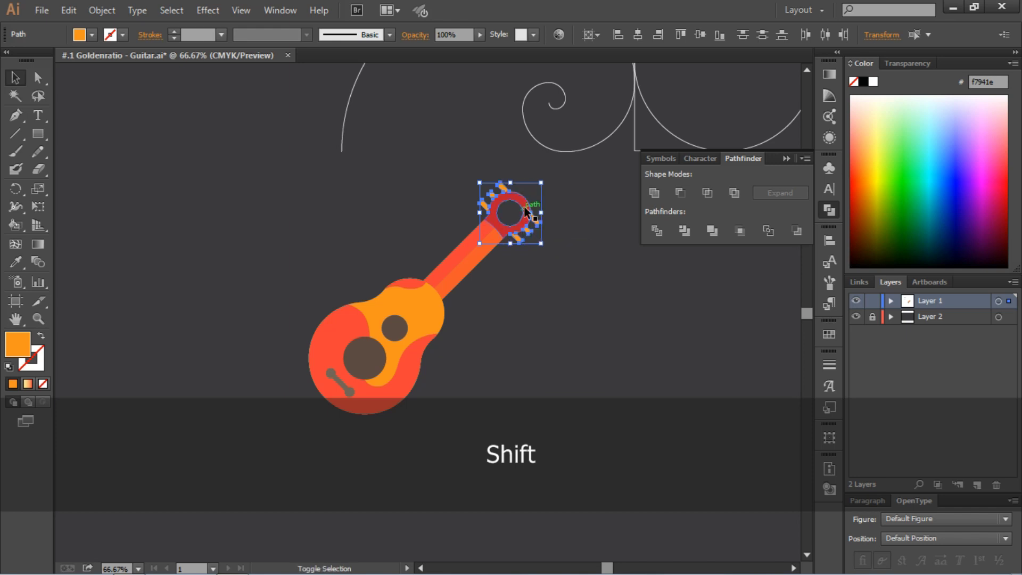
click(654, 194)
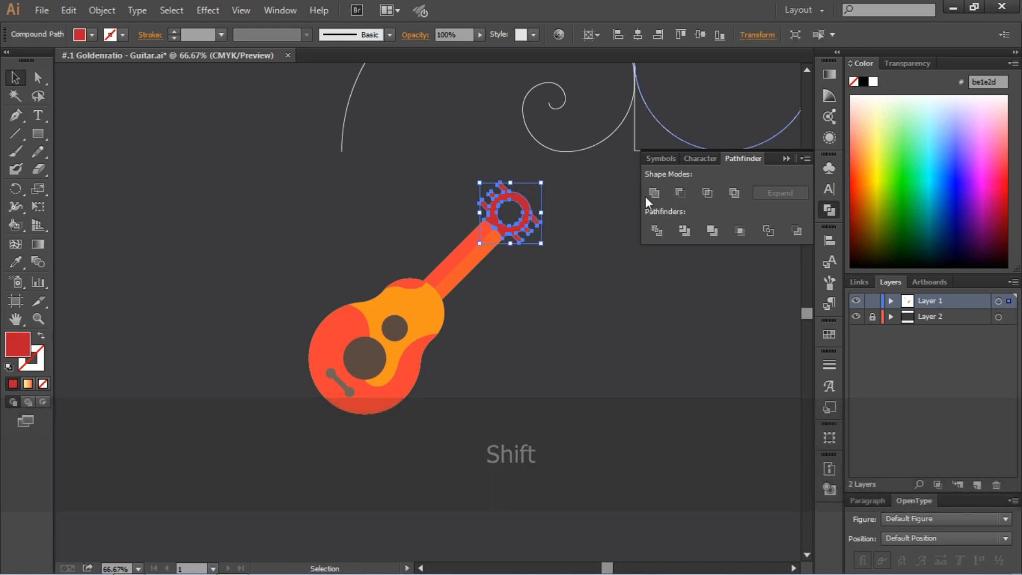
Select the outer corner points of the tuning pegs on the united headstock and round them with the live corner handles.
click(38, 78)
click(265, 145)
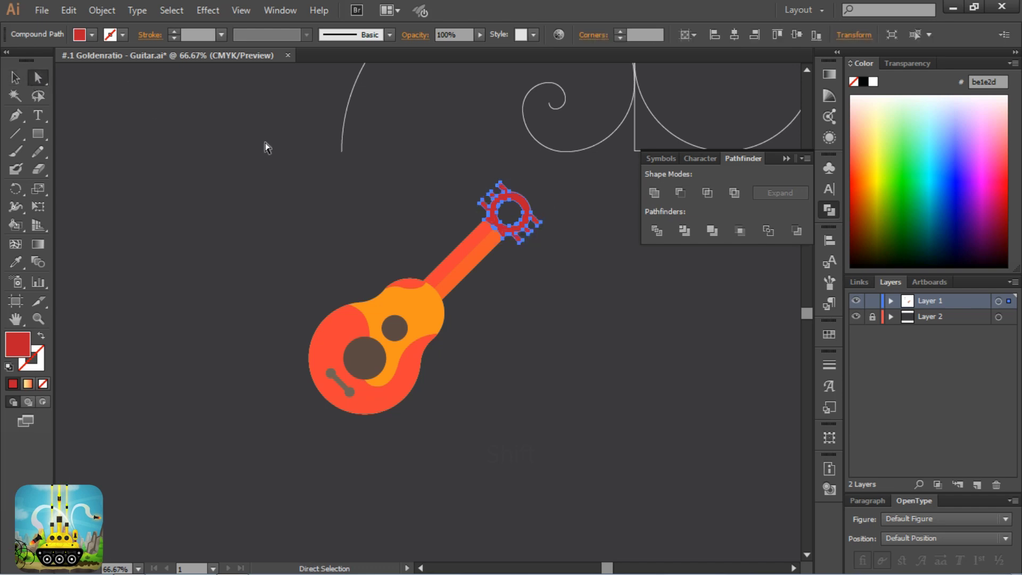
click(500, 184)
shift+click(534, 242)
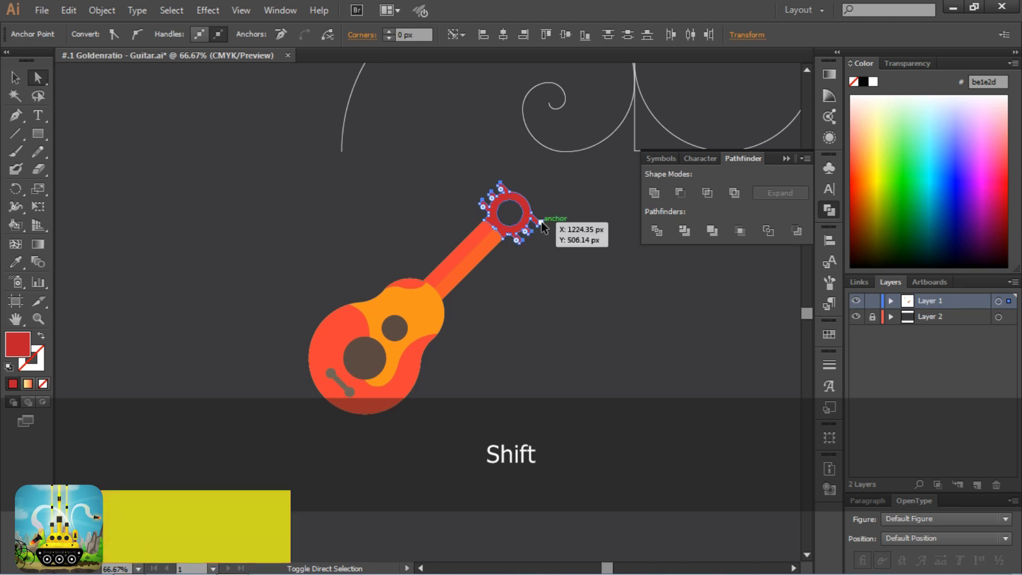
drag(541, 222, 475, 228)
click(397, 201)
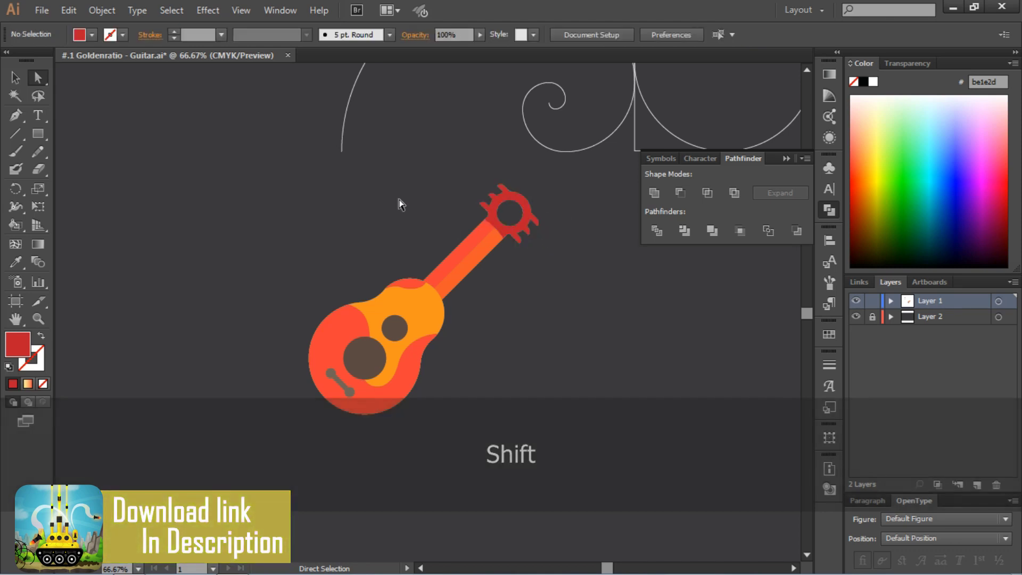
key(ctrl+0)
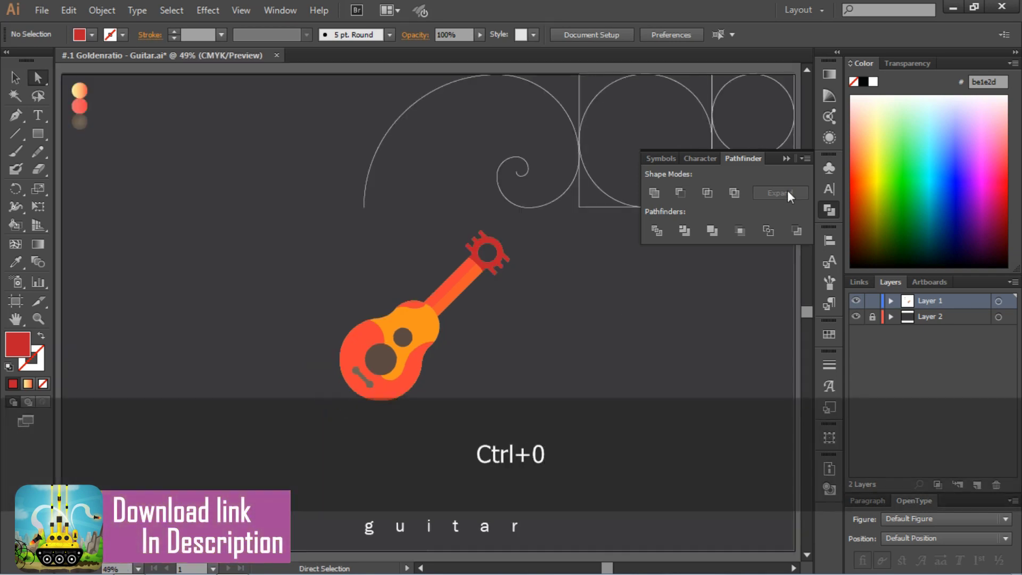
Fill the red-orange lower-body piece with the yellow-to-red-orange gradient sampled from the matching color circle.
click(785, 158)
click(391, 395)
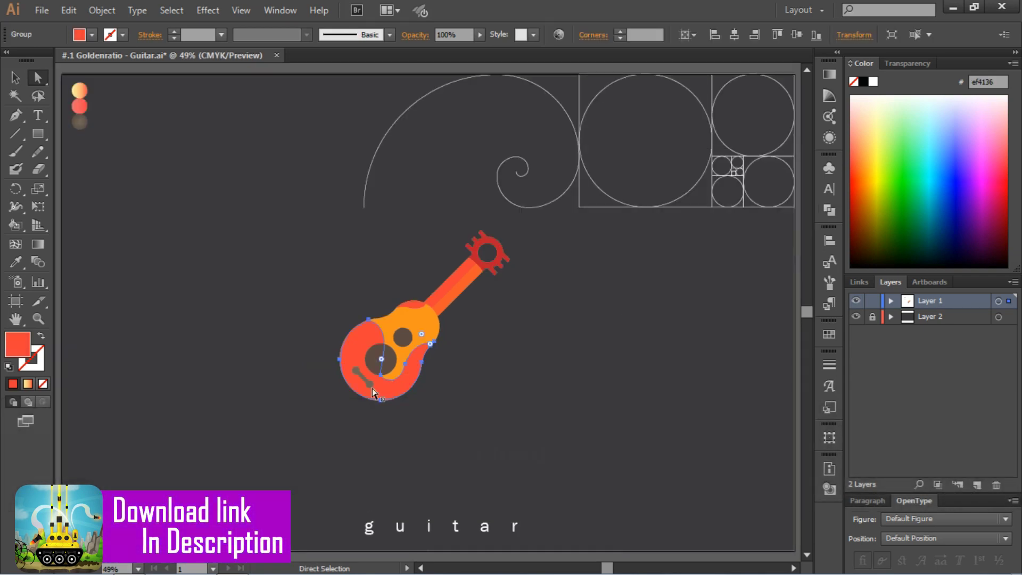
key(i)
click(79, 92)
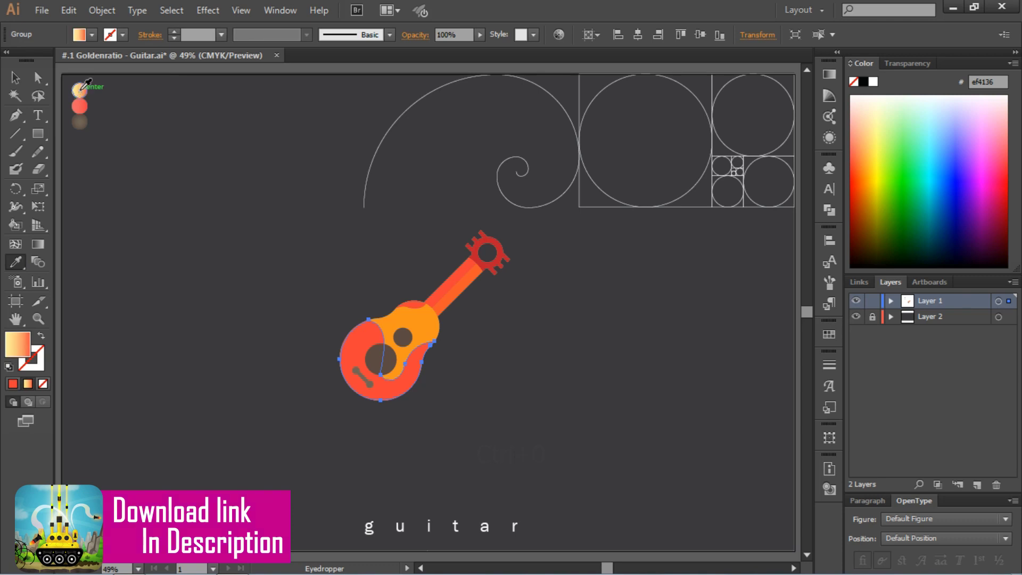
Fill the orange main body shape with the red gradient sampled from the middle color circle.
key(ctrl)
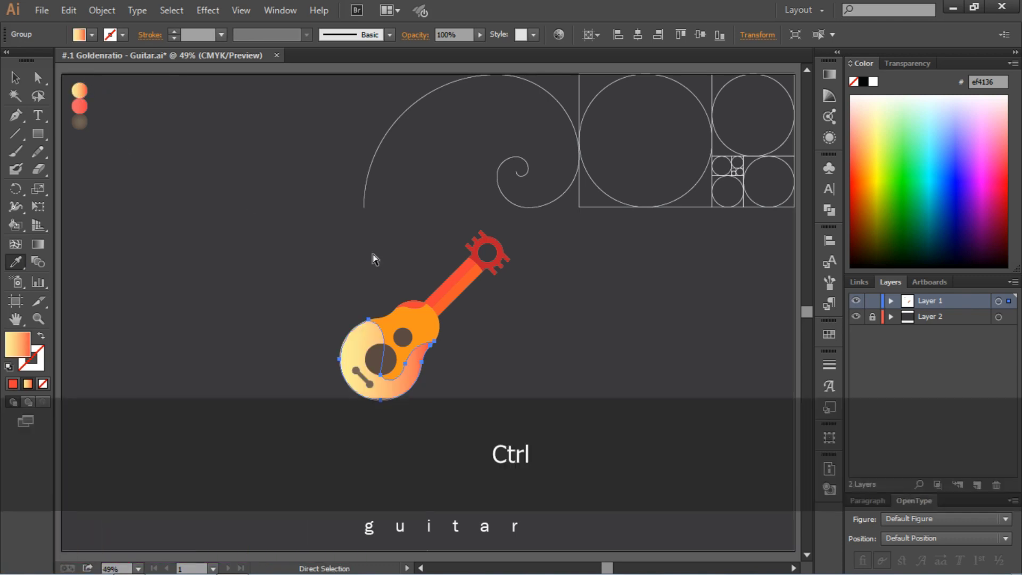
ctrl+click(425, 323)
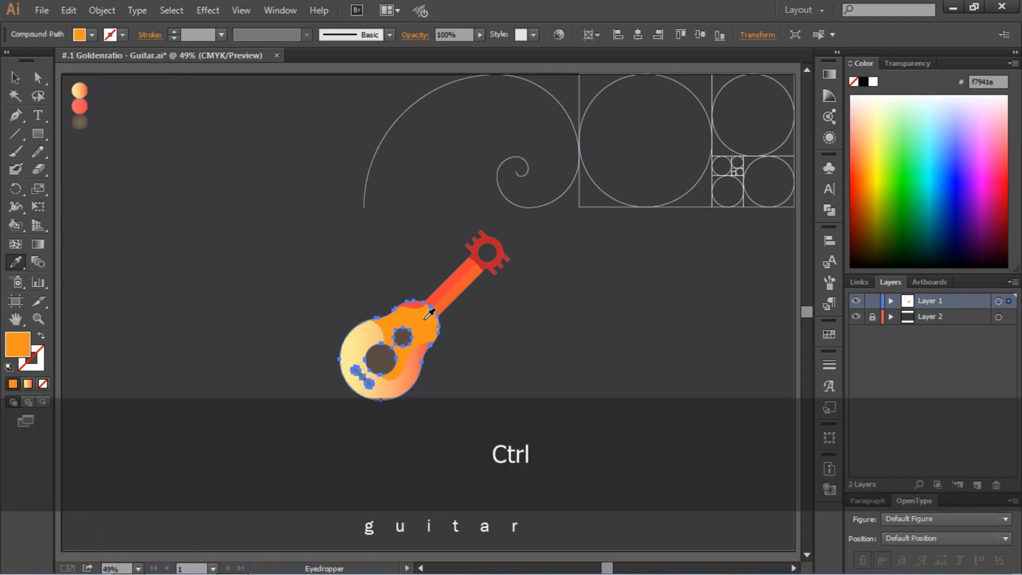
click(80, 106)
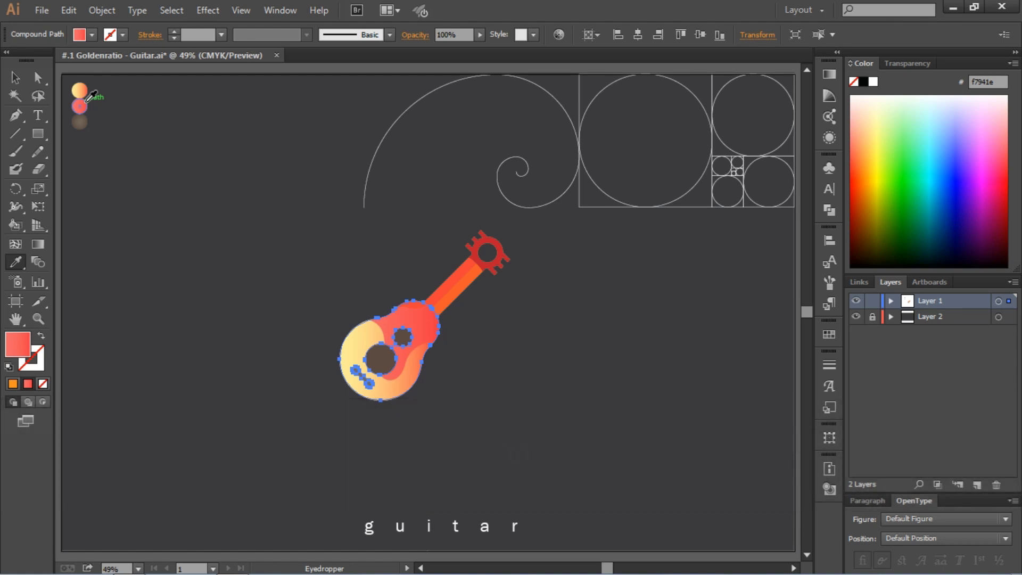
Fill the small accent at the neck end of the body with the yellow-to-red-orange gradient sampled from the lower-body piece.
key(ctrl+equal)
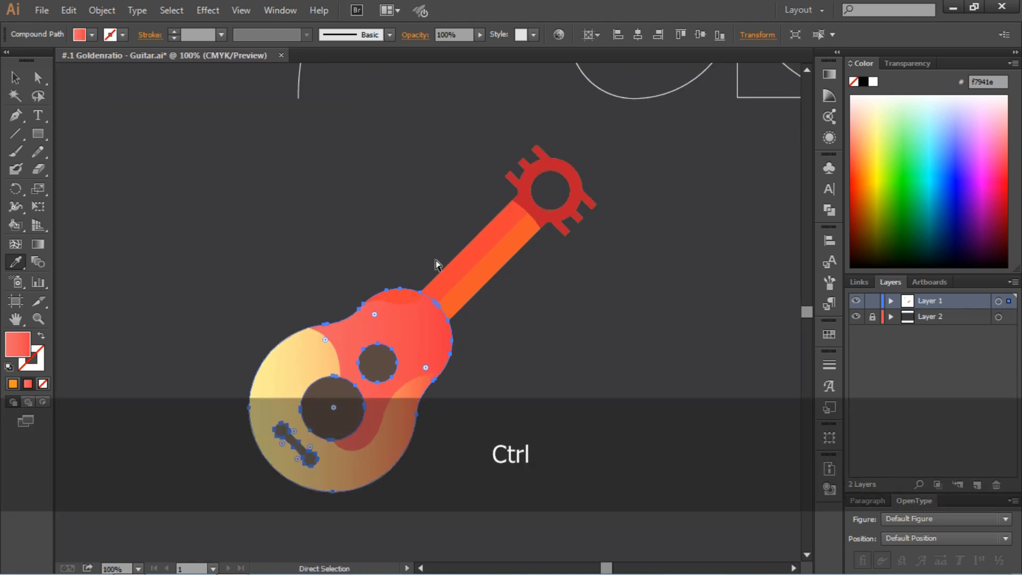
scroll(445, 272, left, 2)
ctrl+click(458, 298)
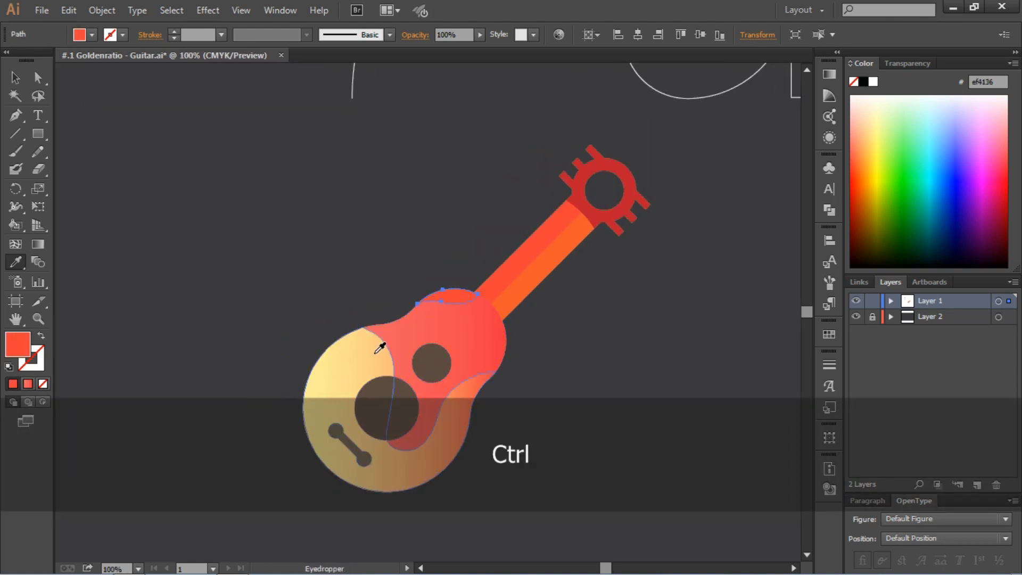
click(379, 348)
click(13, 78)
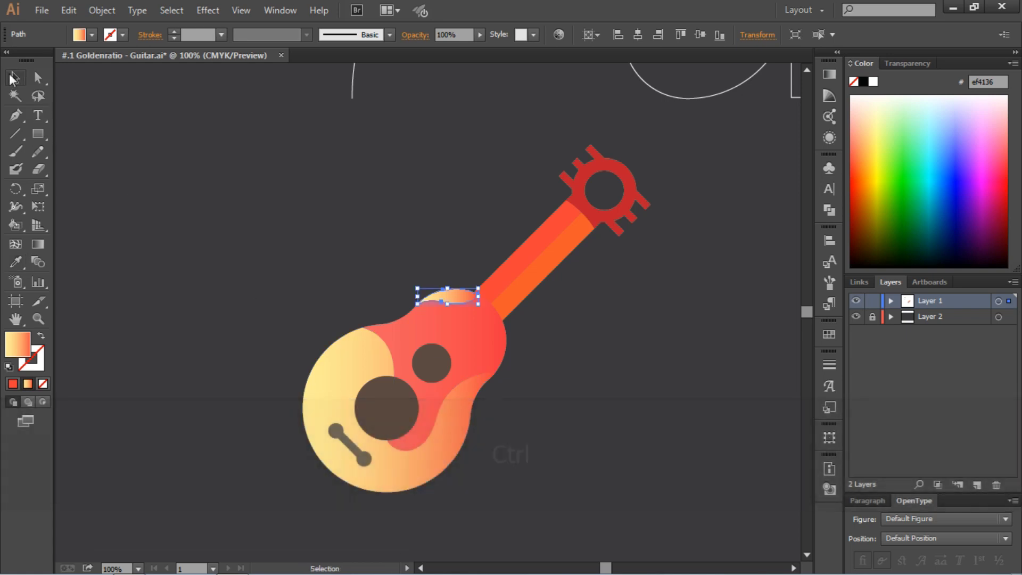
click(209, 157)
Fill the large sound hole with the brown radial gradient sampled from the brown color circle.
ctrl+click(389, 404)
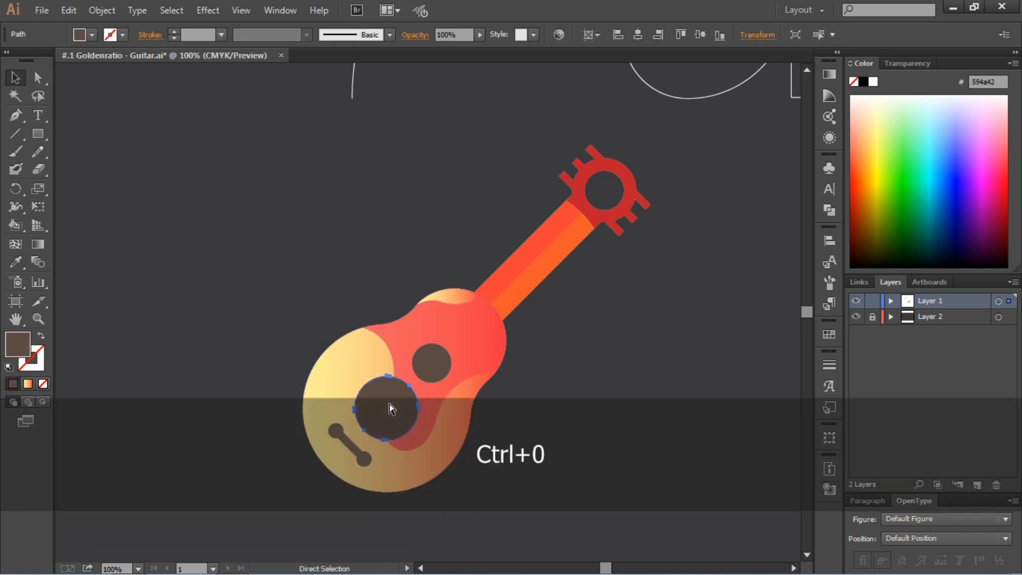
key(ctrl+0)
key(i)
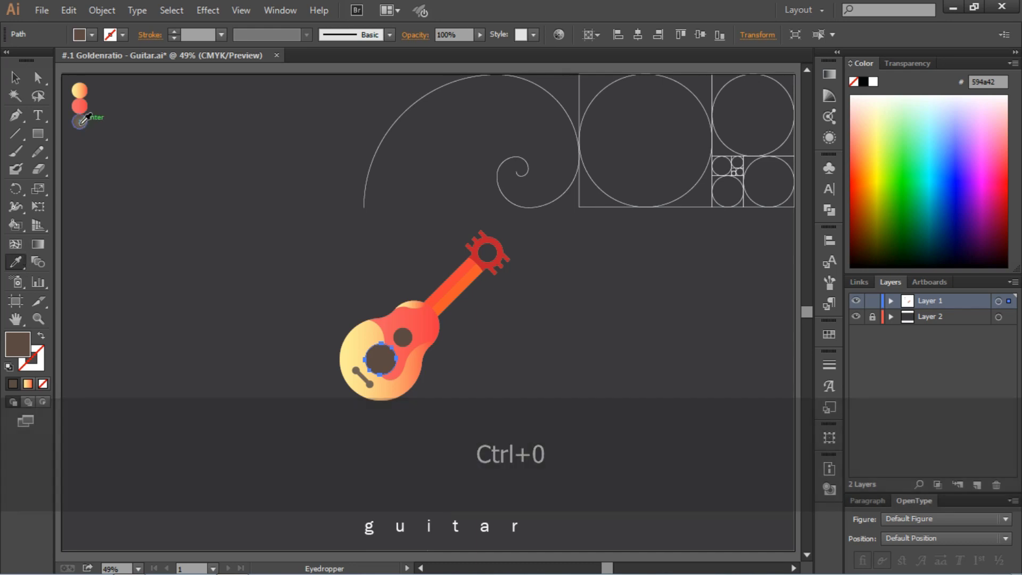
Select the small sound hole and fill it with the brown gradient from the same color circle.
ctrl+click(411, 333)
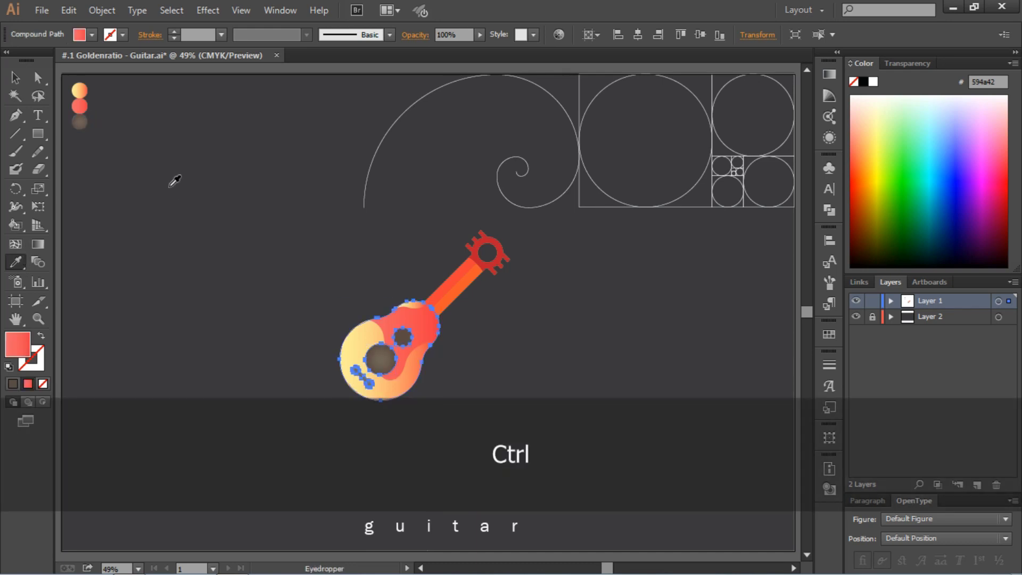
key(ctrl)
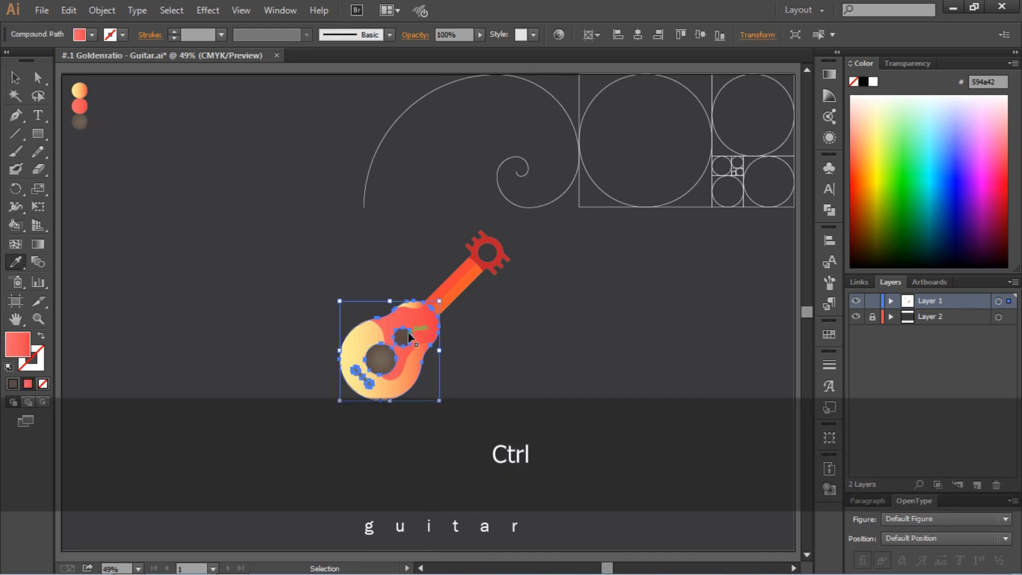
right_click(409, 335)
click(453, 423)
ctrl+click(381, 360)
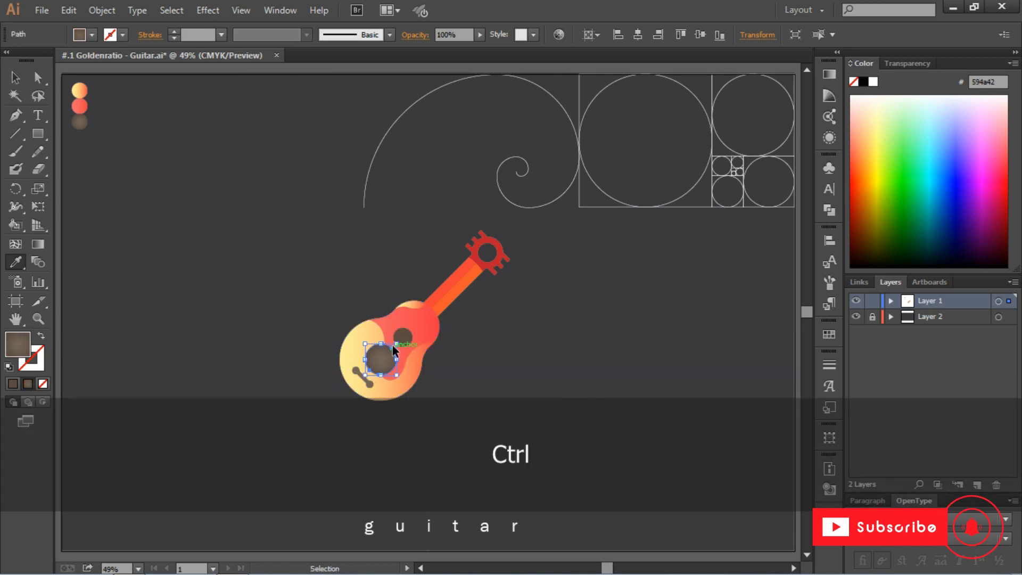
ctrl+click(406, 338)
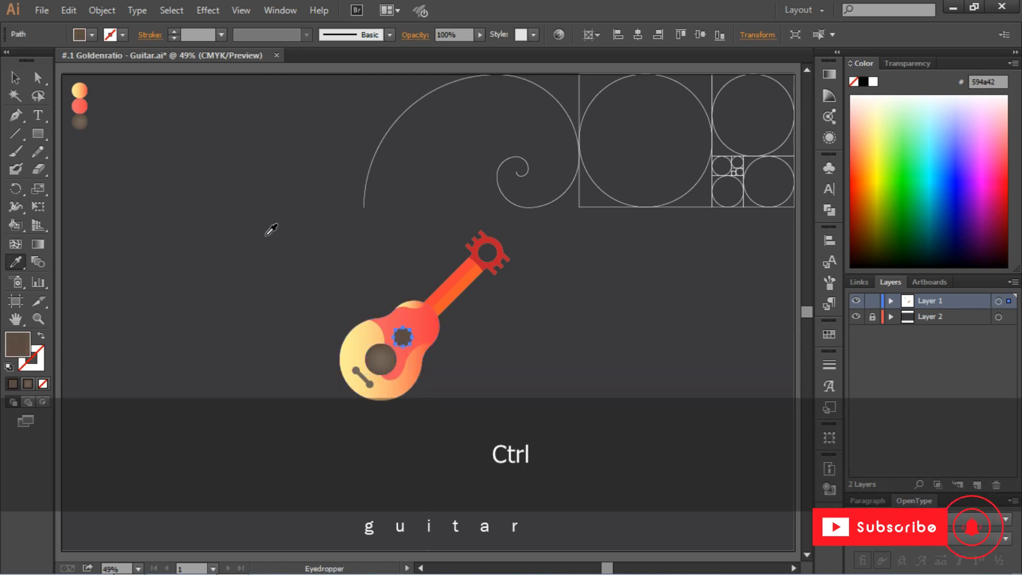
click(79, 122)
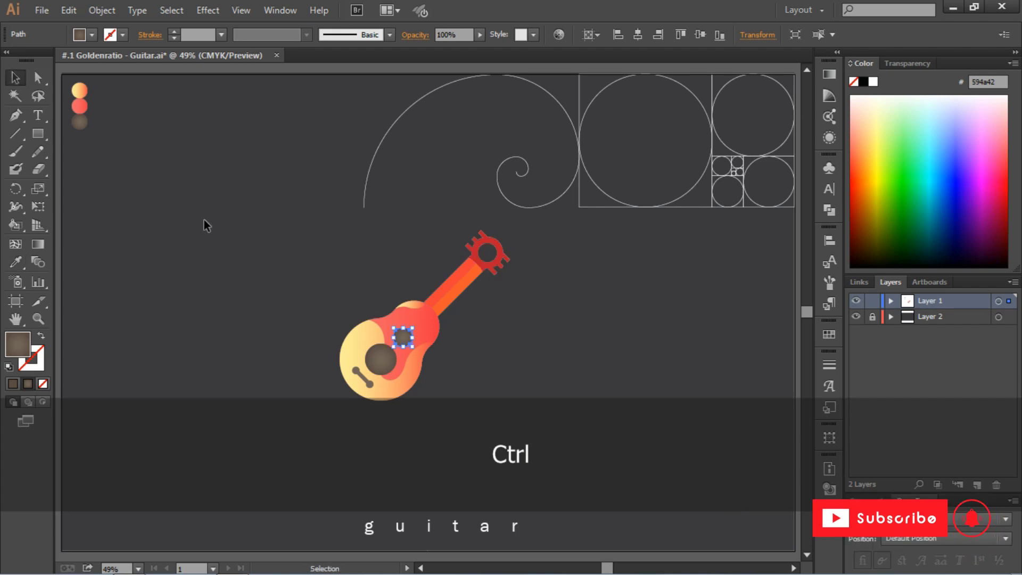
Fill the two end circles of the bridge with the brown radial gradient used on the sound holes.
key(ctrl+equal)
key(ctrl+equal)
key(ctrl+equal)
scroll(202, 218, down, 6)
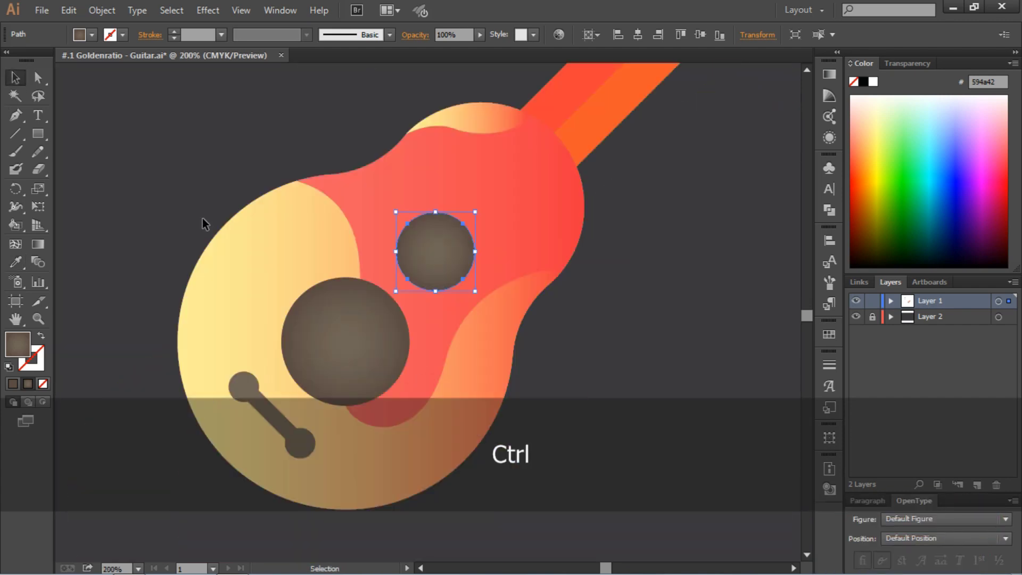
ctrl+click(305, 320)
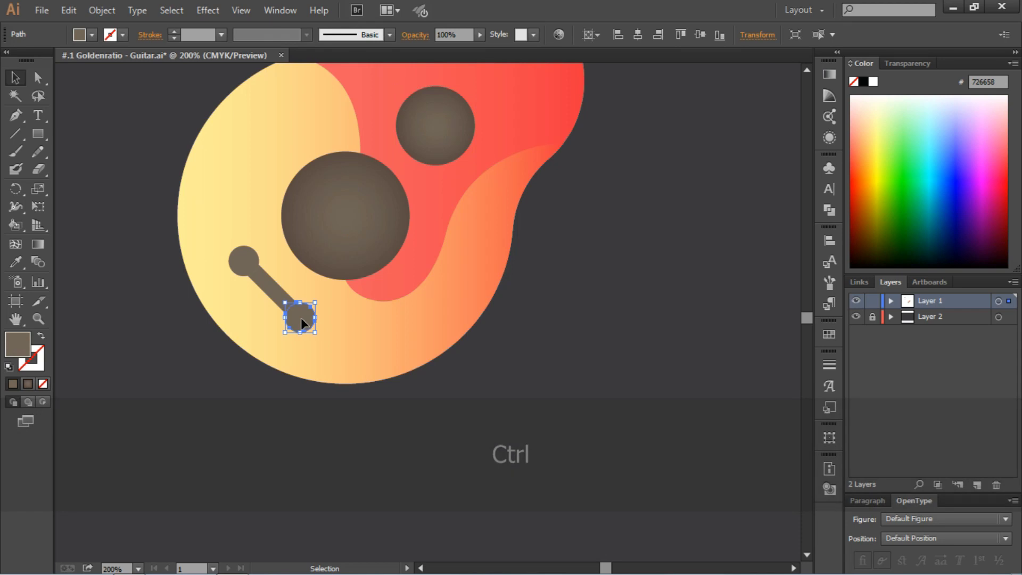
key(i)
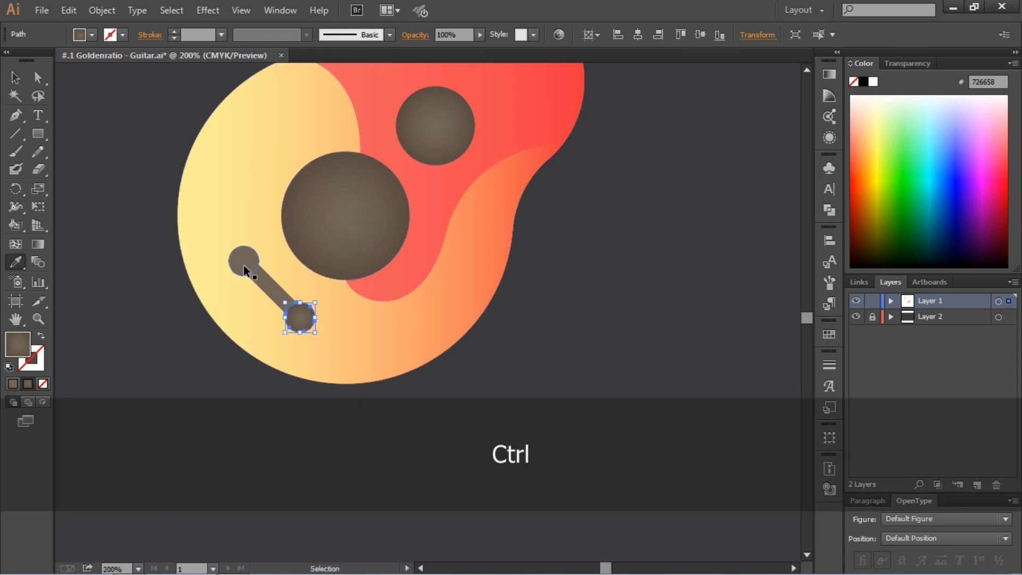
ctrl+click(244, 264)
click(15, 78)
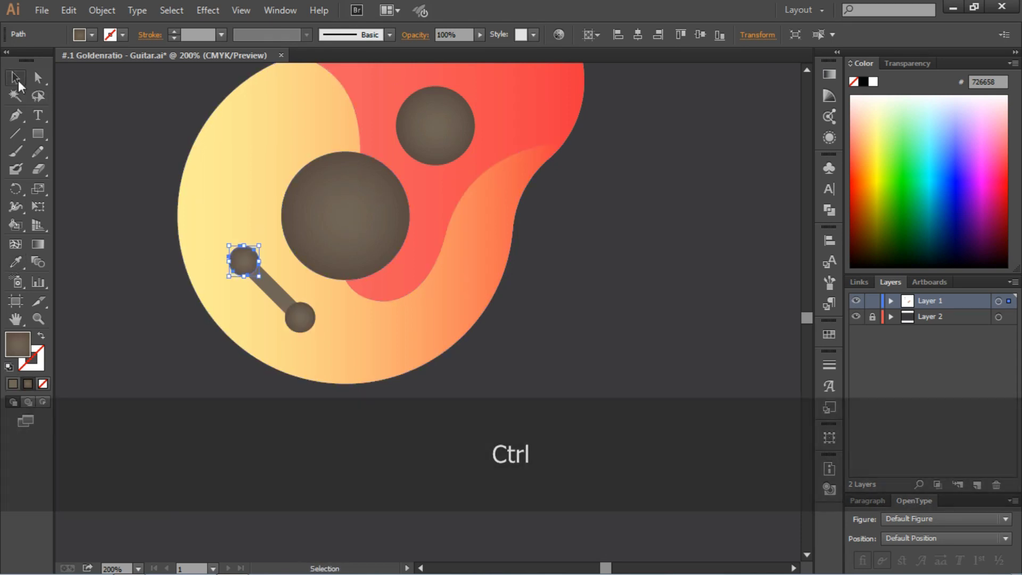
Try to fill the diagonal bridge bar with a gradient sampled at the edge of the small sound hole.
click(274, 282)
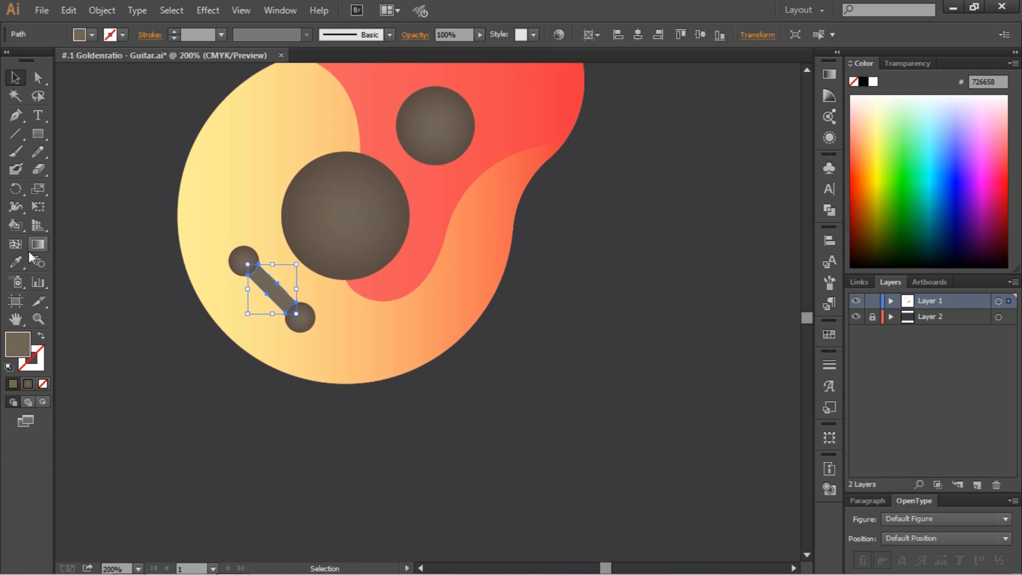
click(14, 261)
click(438, 167)
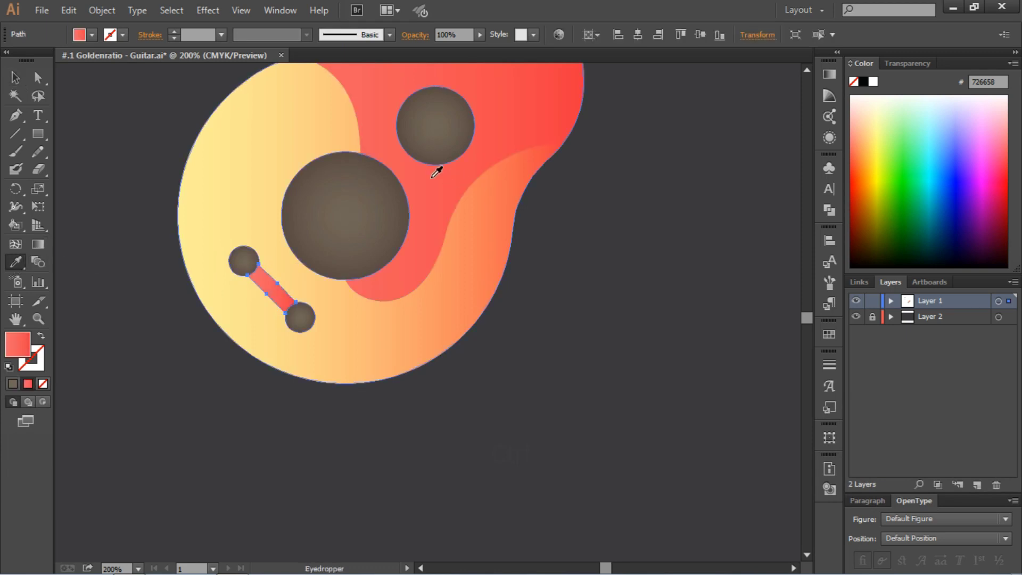
click(15, 78)
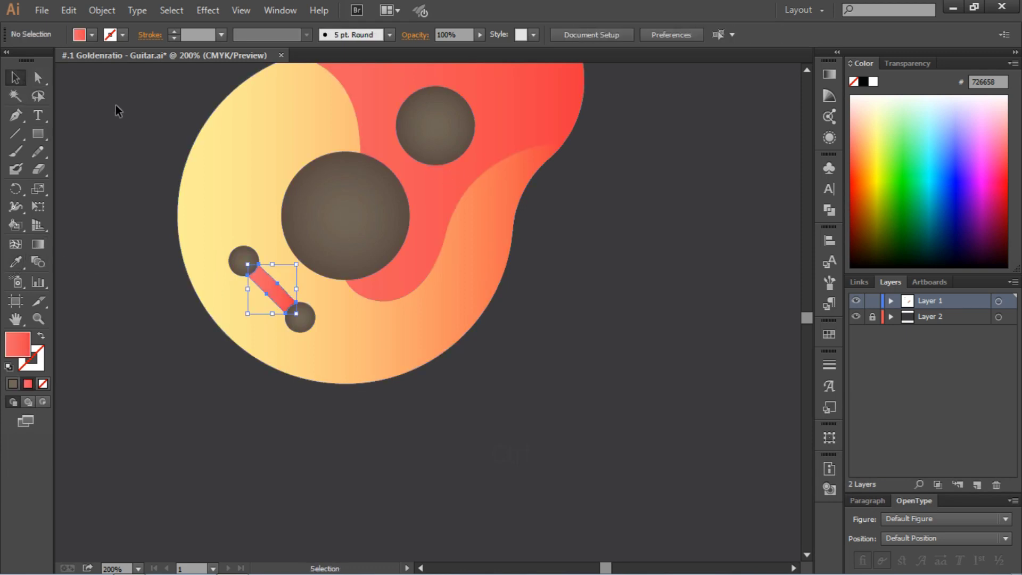
click(116, 108)
Fill the diagonal bridge bar with the brown radial gradient sampled from the large sound hole.
click(269, 283)
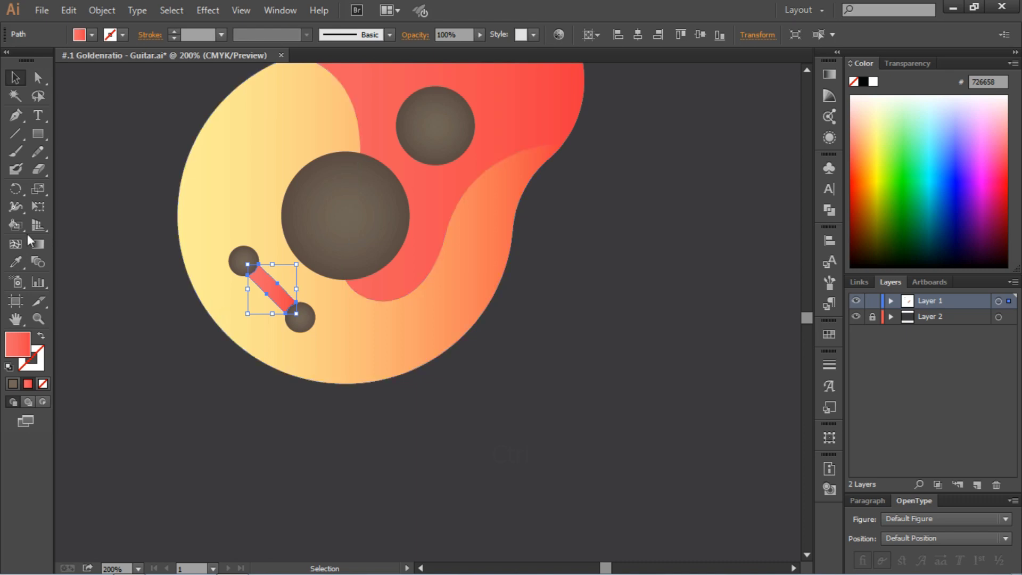
click(15, 261)
click(369, 236)
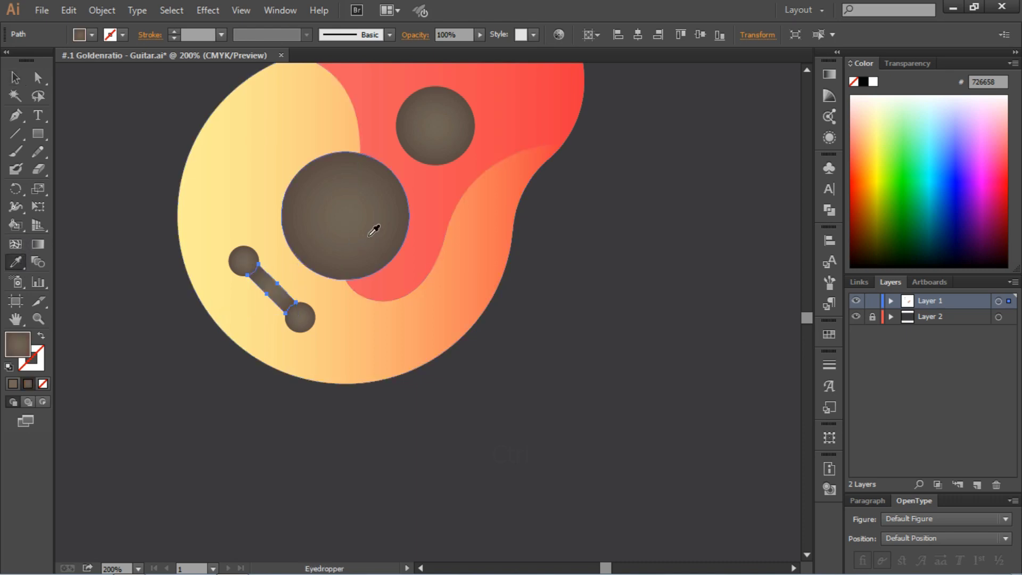
key(v)
click(110, 114)
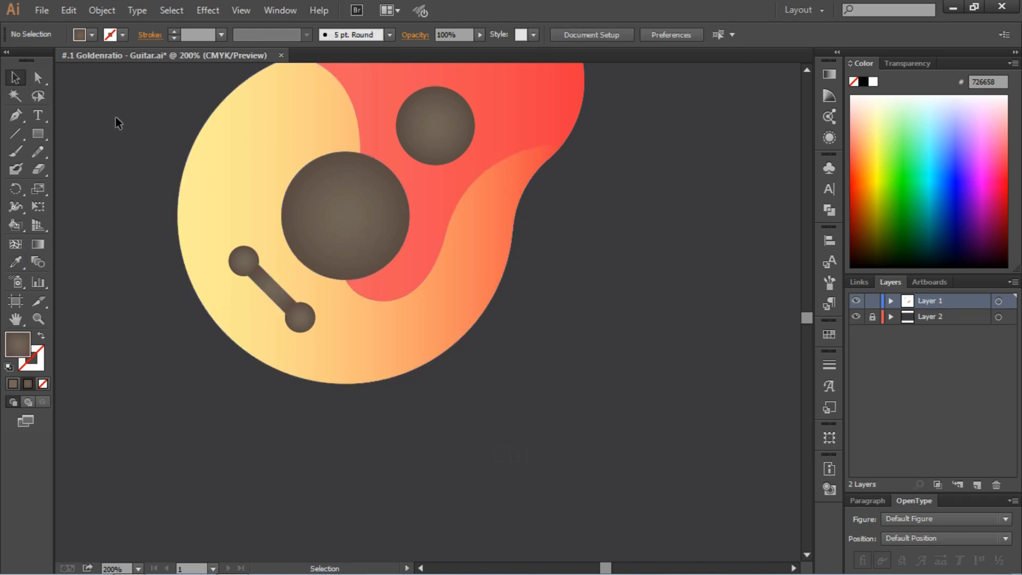
Fill both long strips of the guitar neck with the yellow-to-red-orange gradient sampled from the lower-body piece.
scroll(116, 116, up, 5)
key(ctrl)
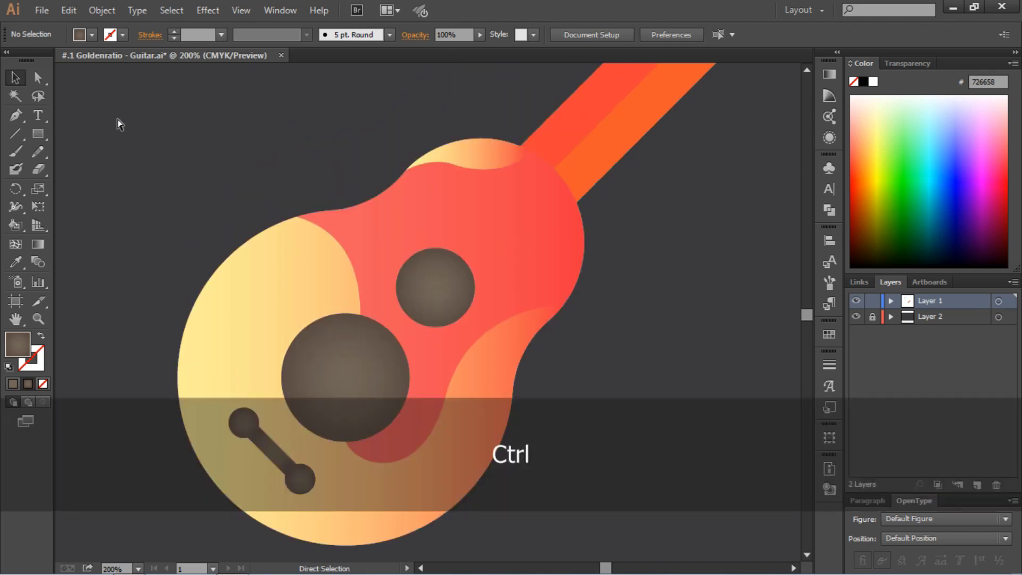
key(ctrl+minus)
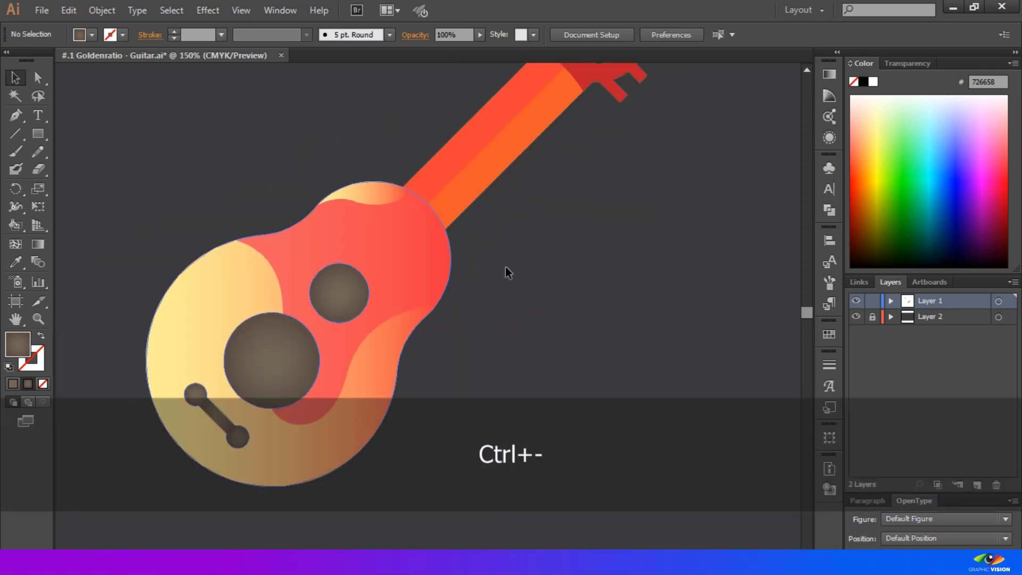
scroll(533, 269, up, 3)
click(546, 234)
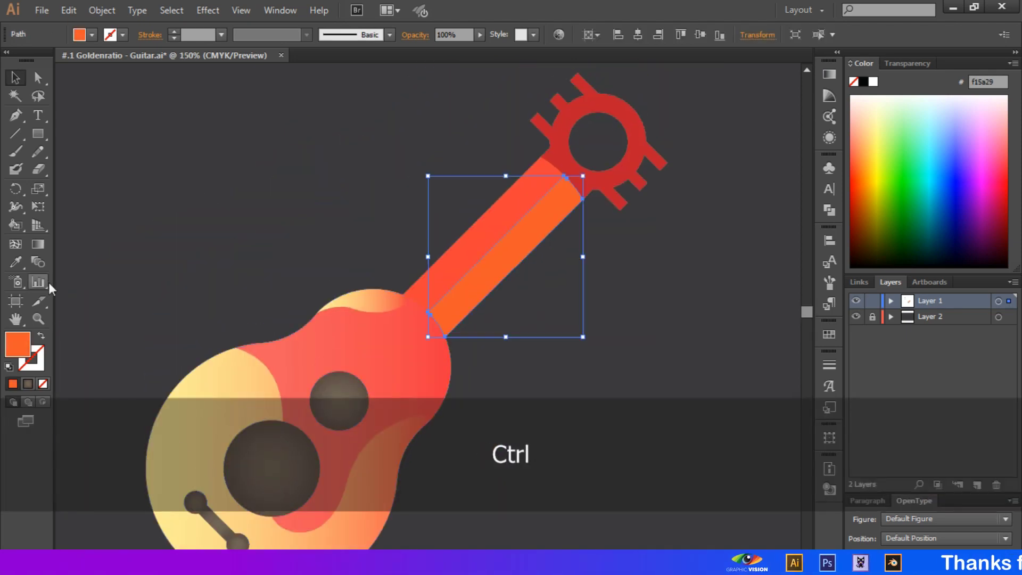
key(i)
click(222, 403)
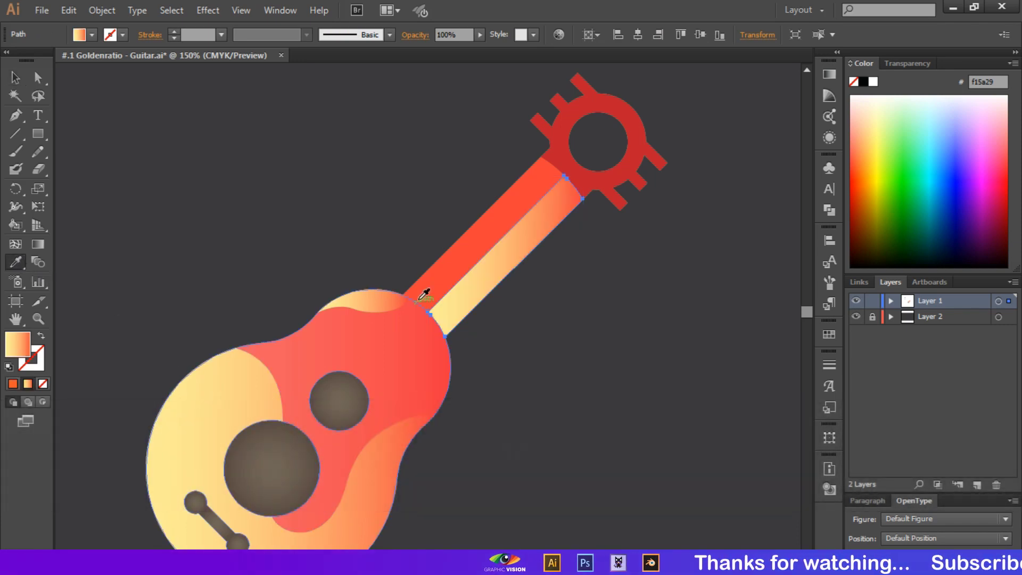
ctrl+click(327, 318)
click(248, 362)
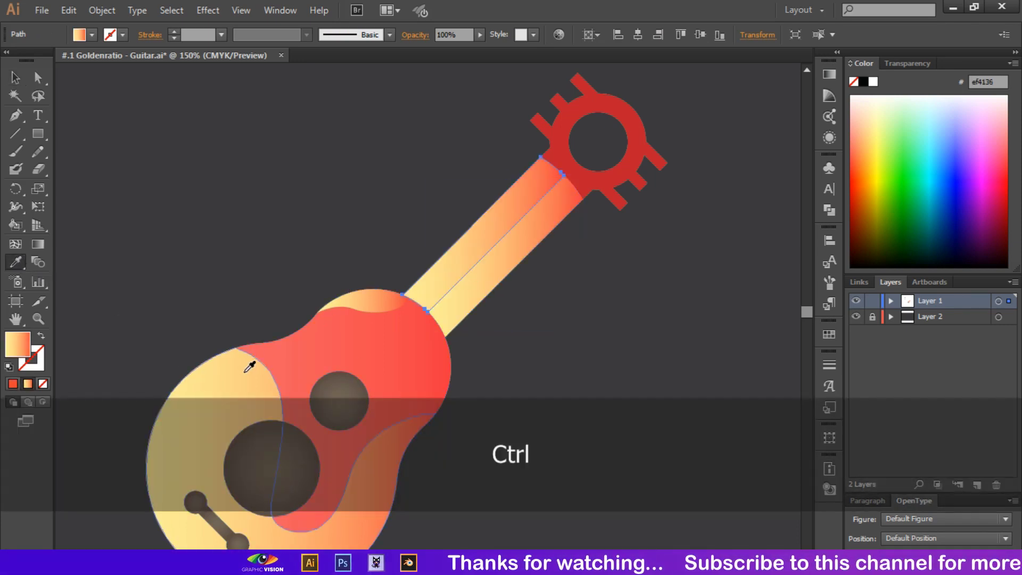
ctrl+click(198, 183)
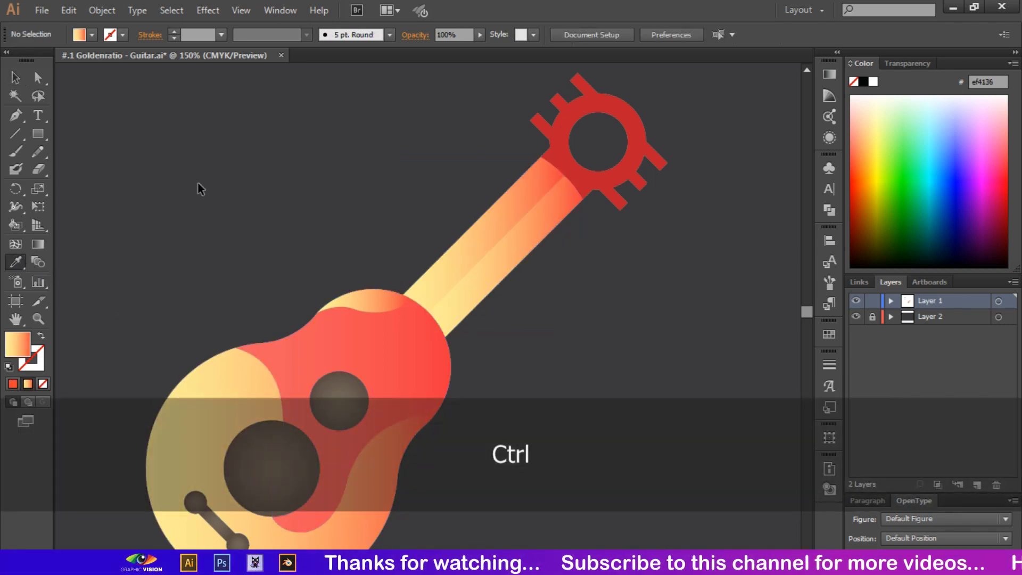
Fill the dark red headstock with its tuning pegs with the yellow-to-red-orange gradient sampled from the neck.
ctrl+click(616, 166)
click(420, 337)
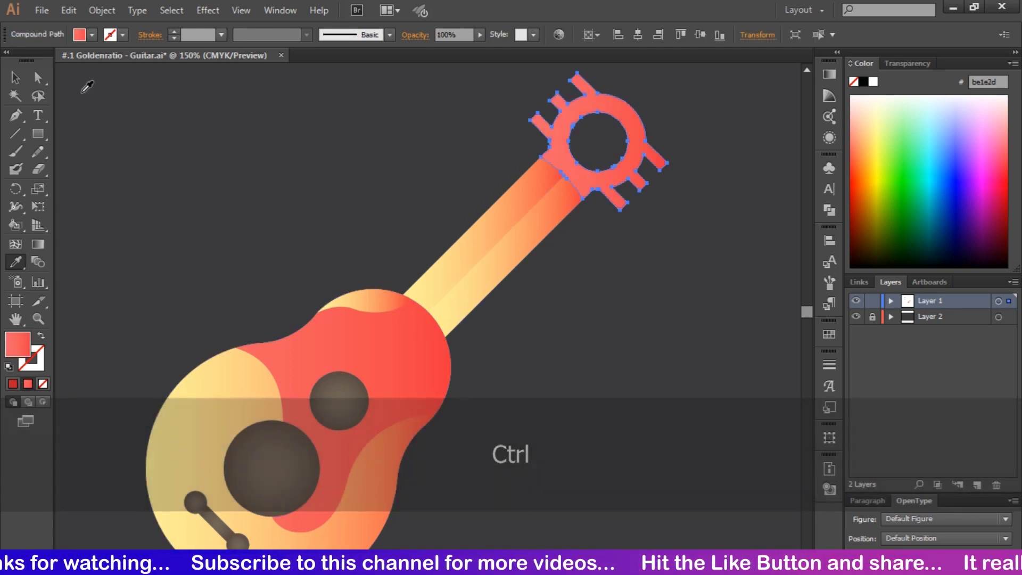
click(474, 232)
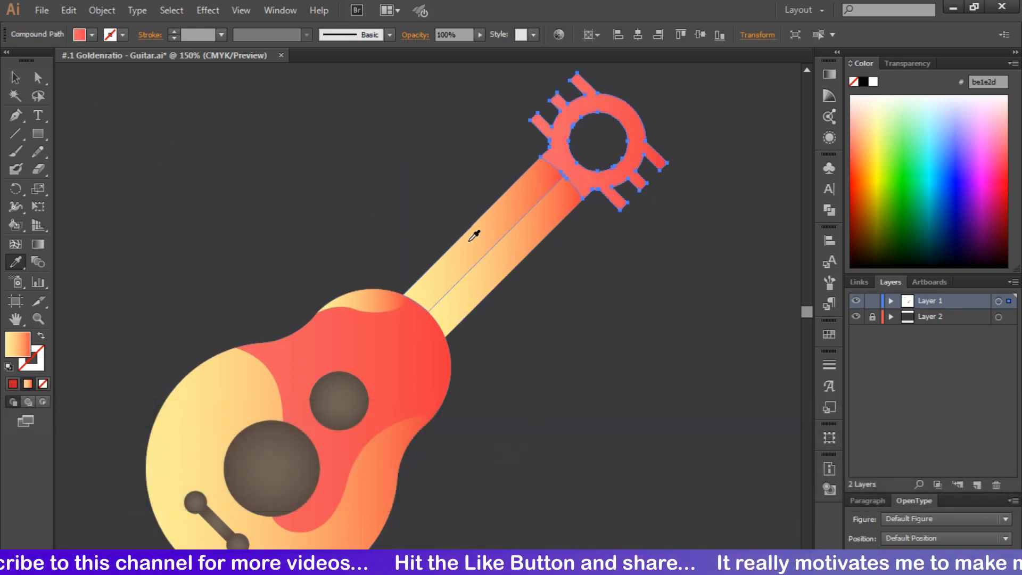
click(21, 78)
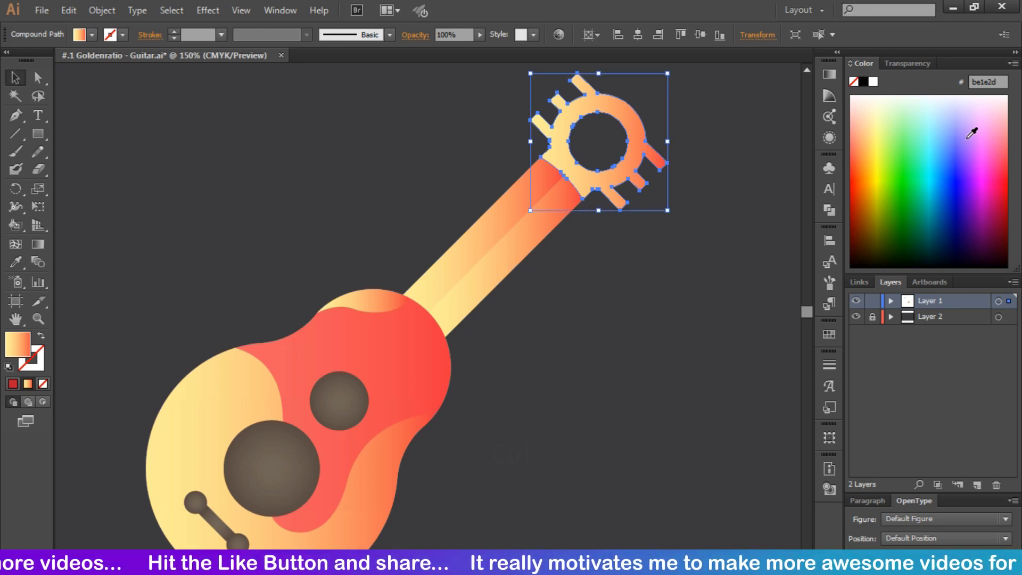
Set the linear gradient angle of the headstock with its tuning pegs to 45°.
click(830, 75)
click(688, 123)
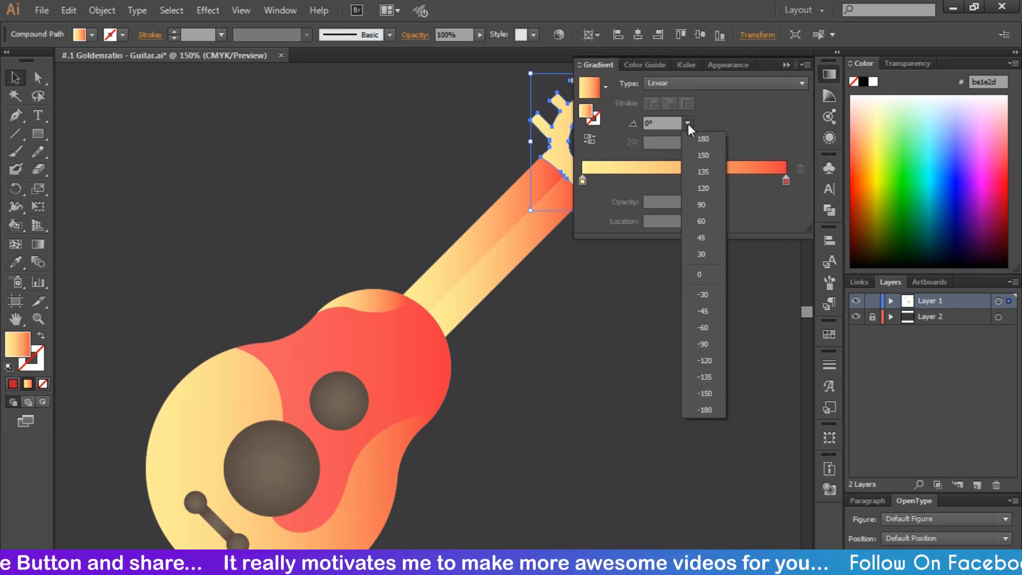
scroll(500, 167, right, 5)
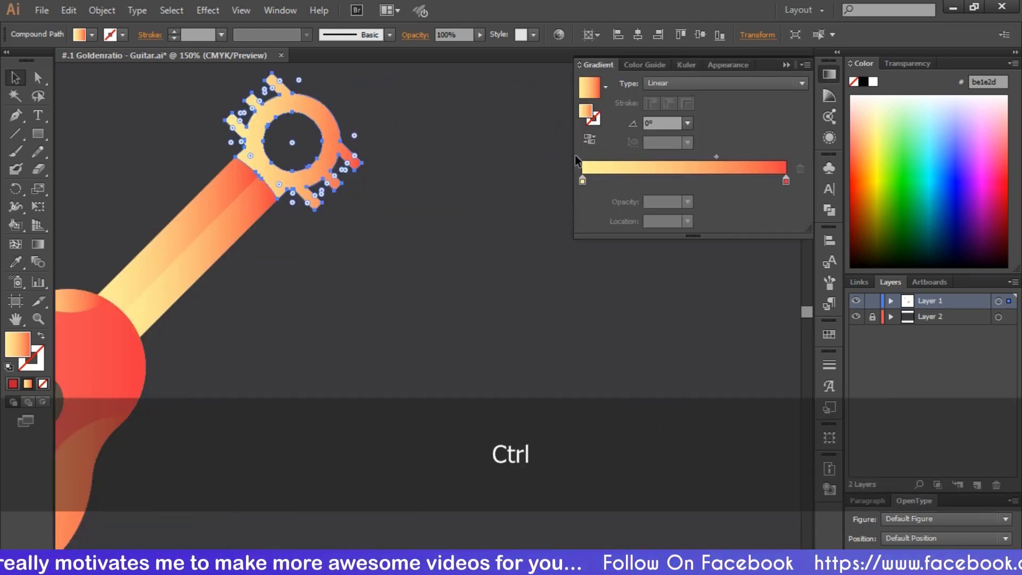
click(687, 123)
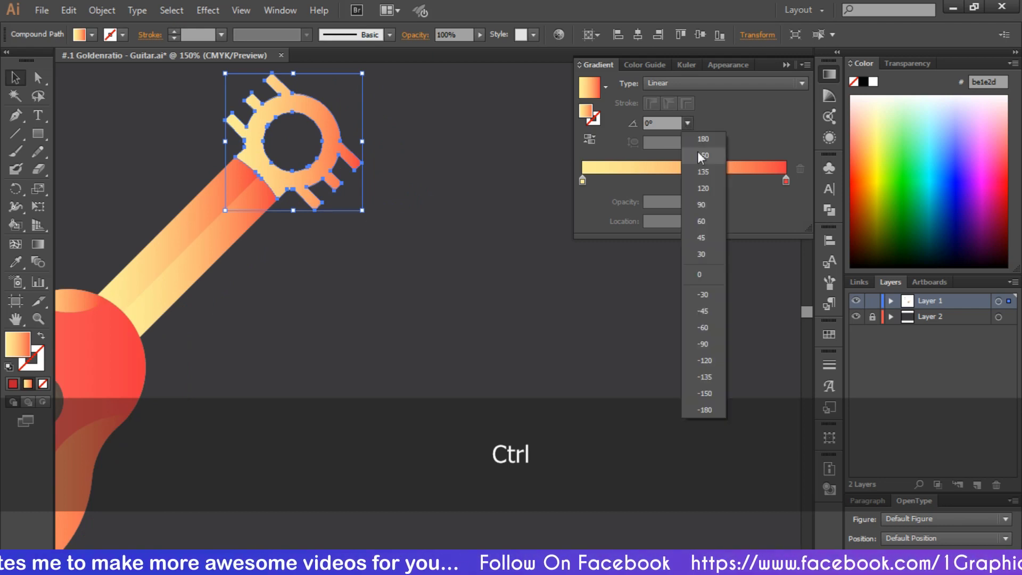
click(711, 238)
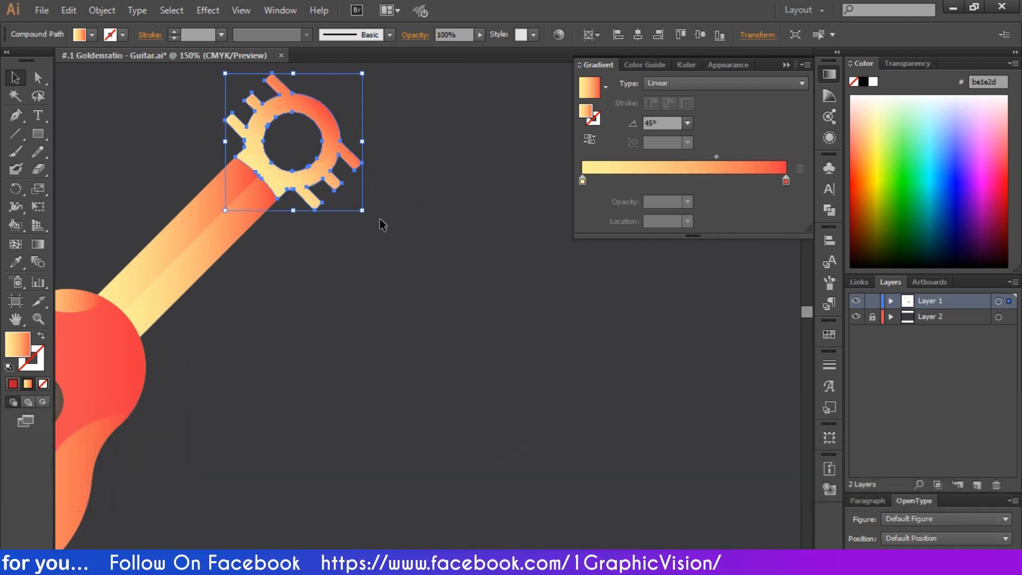
click(394, 250)
Set the linear gradient angle of the yellow-orange lower-body piece to 22°.
scroll(455, 253, left, 3)
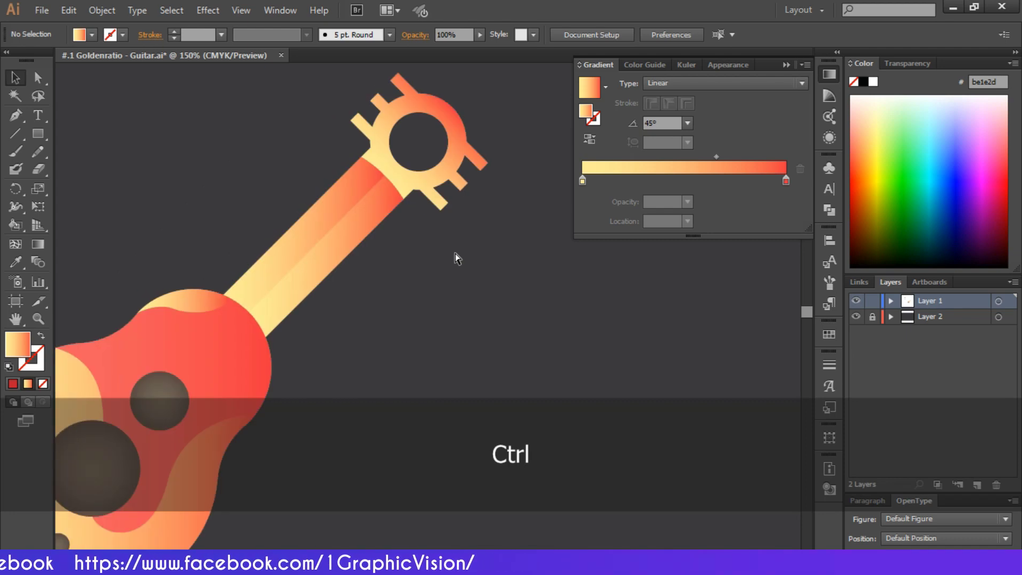
key(ctrl+minus)
scroll(456, 254, left, 3)
scroll(455, 254, down, 2)
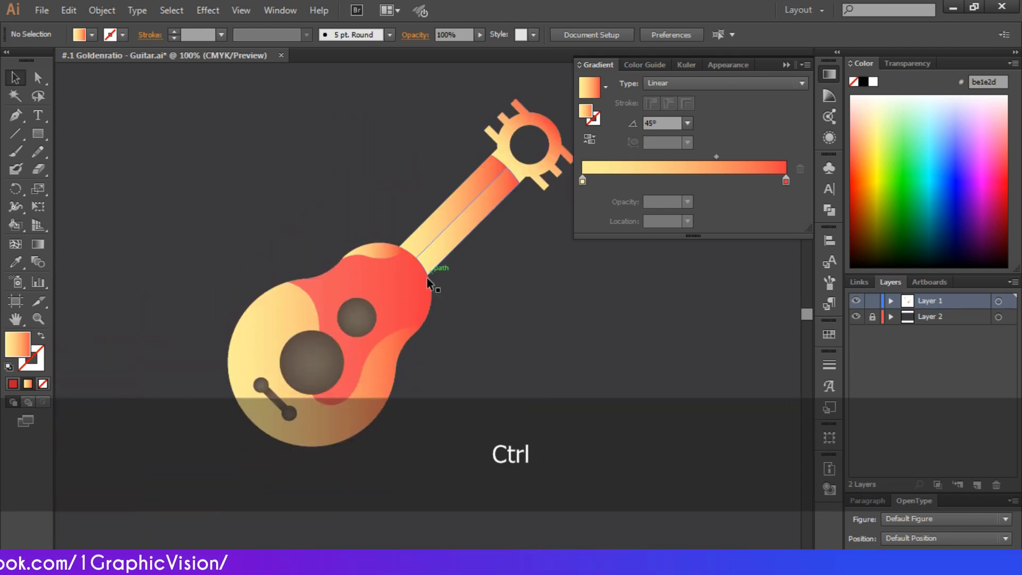
click(415, 287)
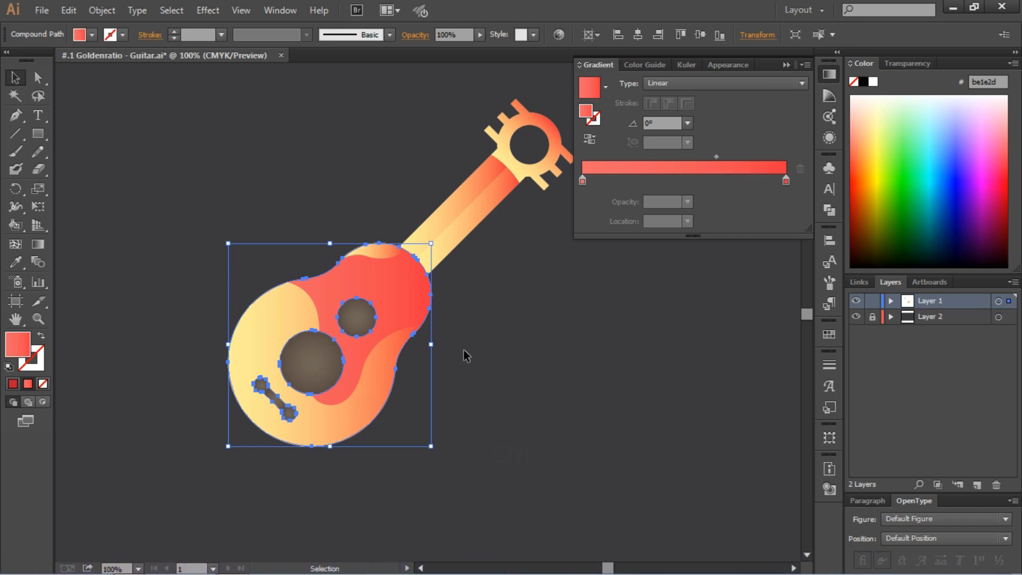
click(390, 388)
click(688, 124)
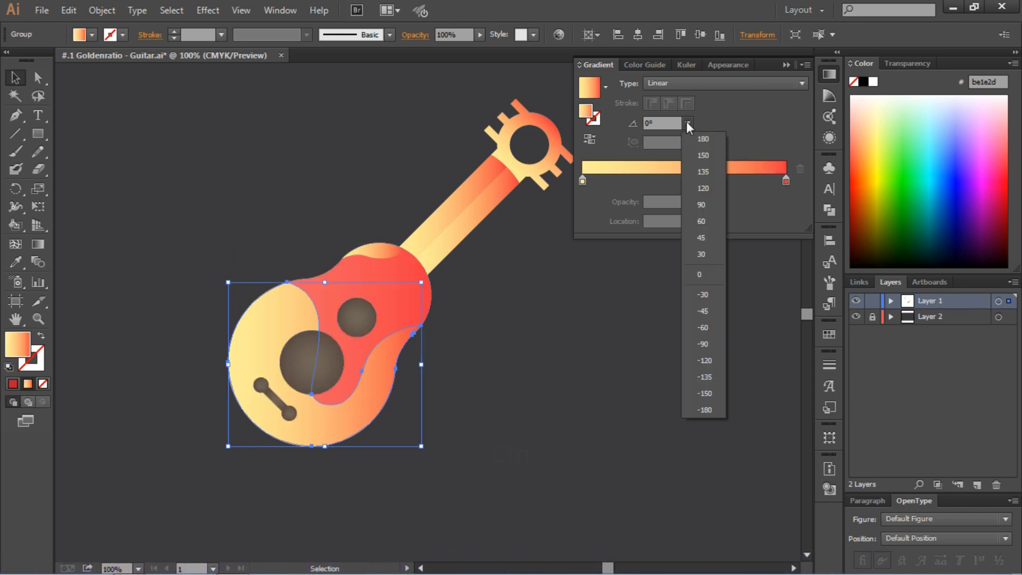
click(701, 254)
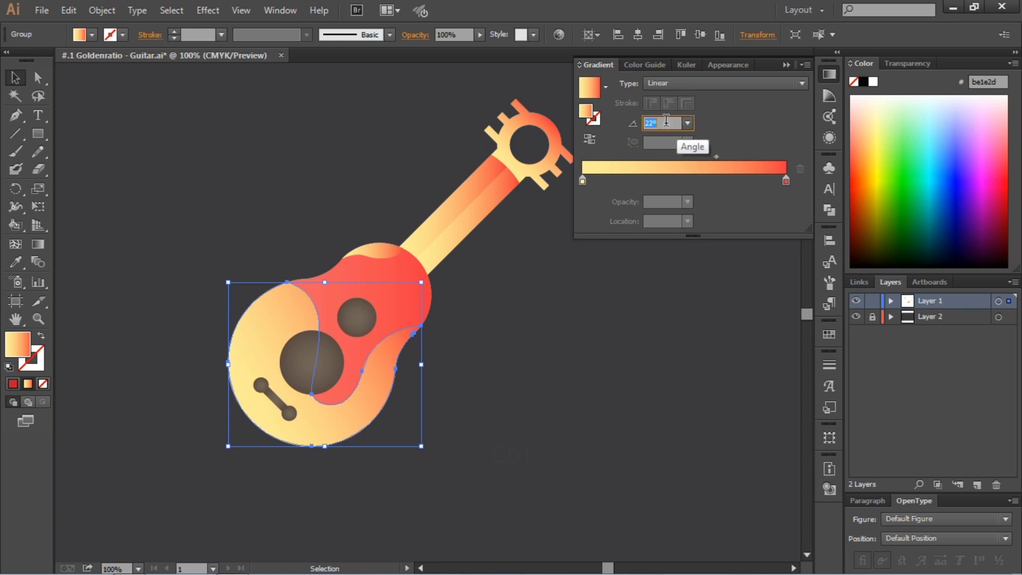
Shift the midpoint of the red guitar body's gradient to a location of 73.55%.
click(406, 267)
drag(717, 156, 733, 158)
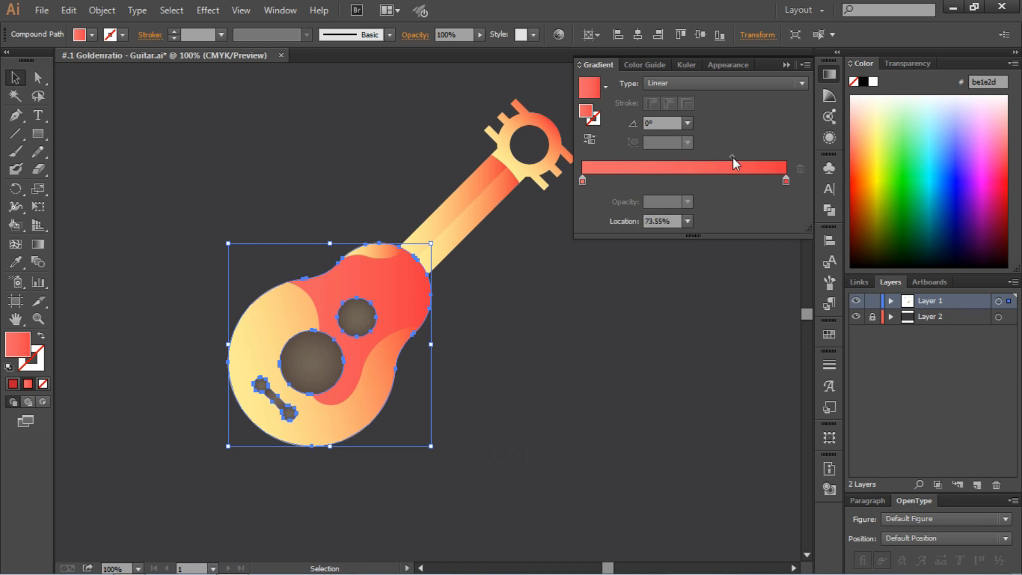
click(612, 299)
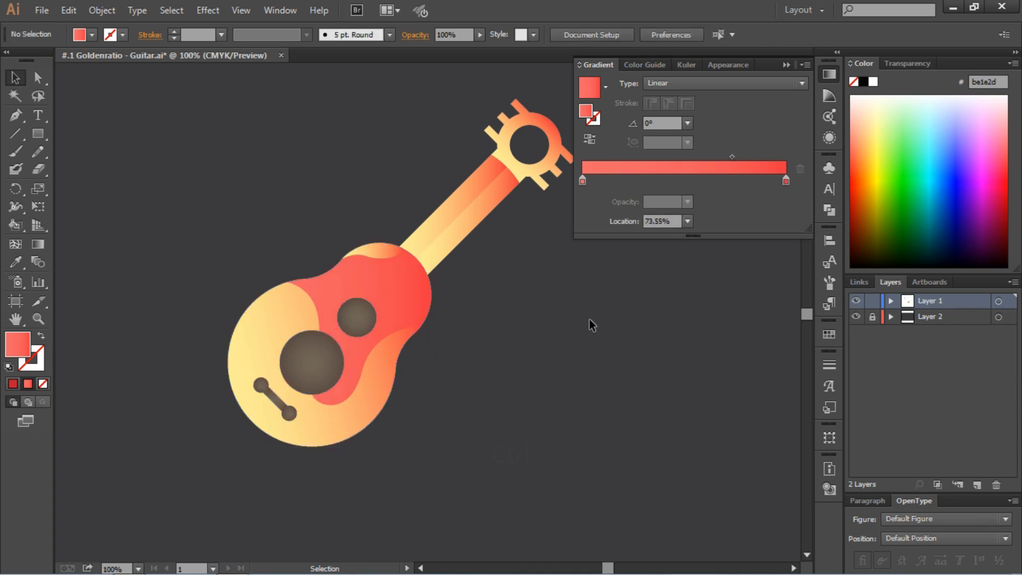
Draw a 45° line from the bridge bar along the middle of the guitar to the neck's upper end, with a 2 pt stroke.
click(12, 135)
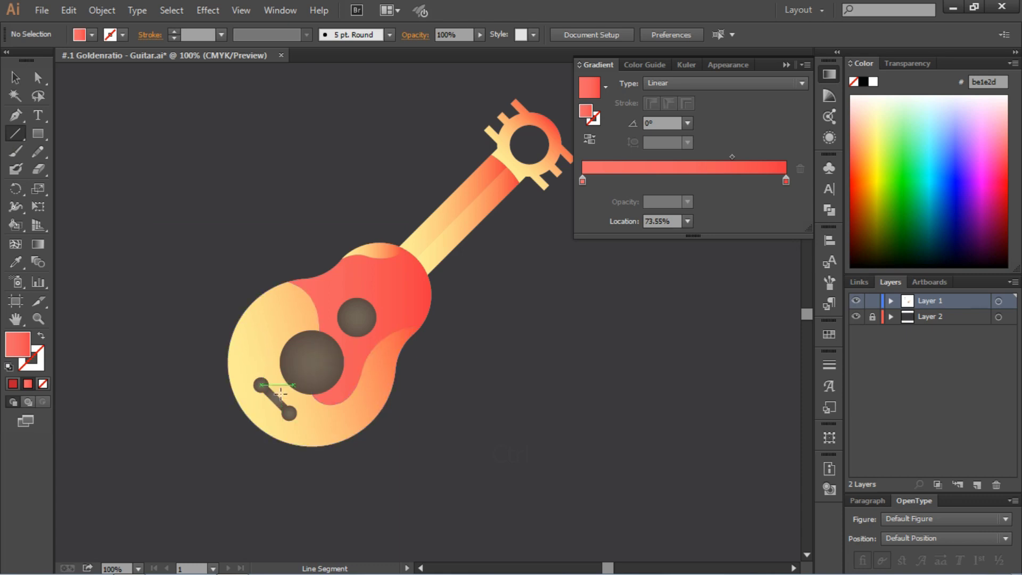
drag(277, 397, 507, 168)
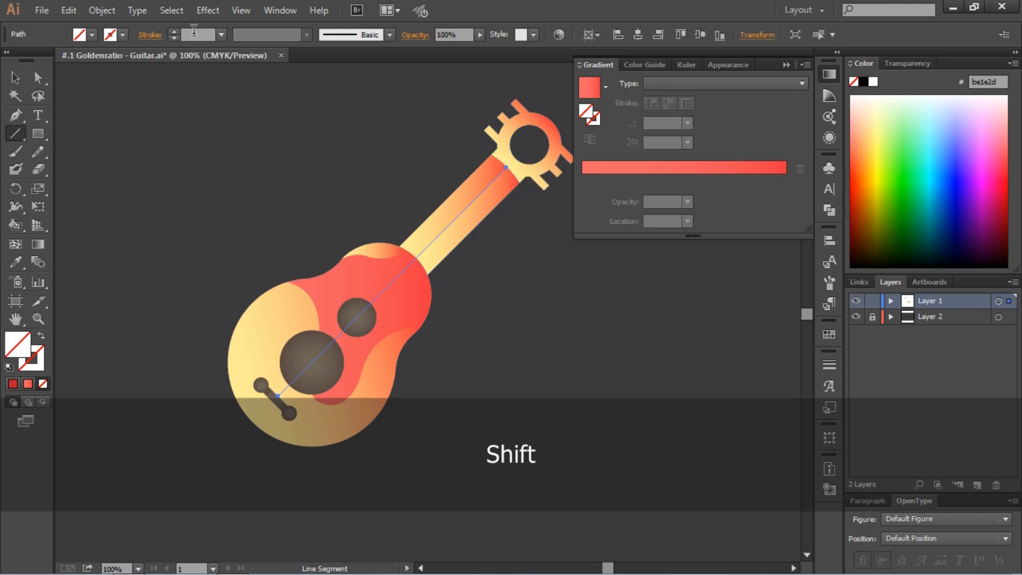
text(2)
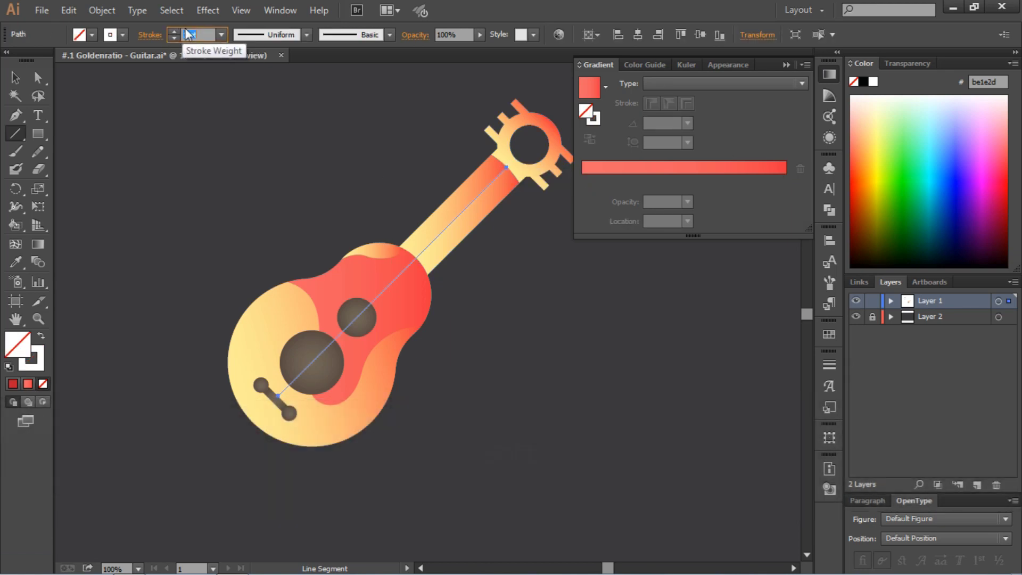
key(Return)
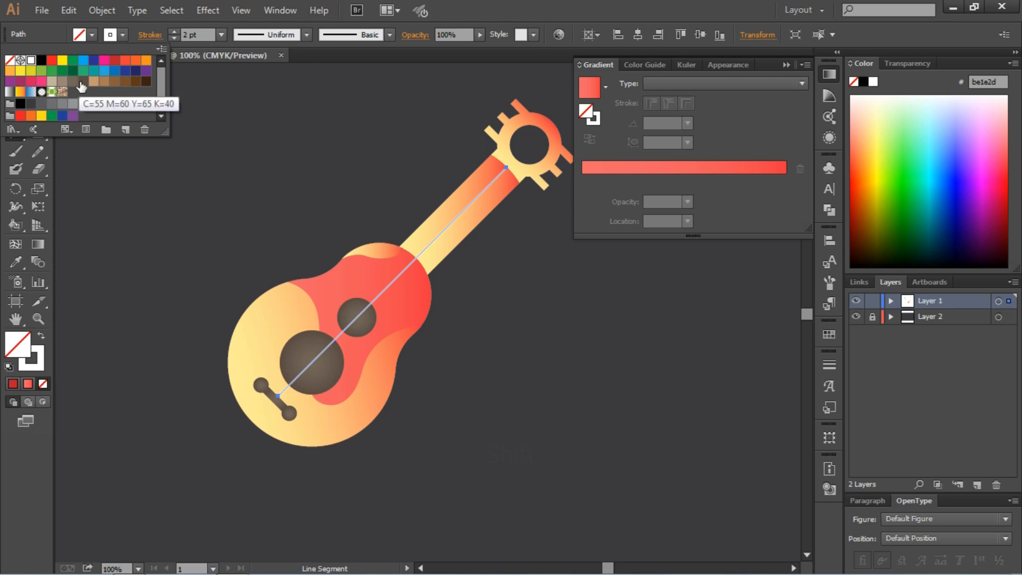
Color the string line's stroke with the brown C=55 M=60 Y=65 K=40 swatch and reduce its weight to 1 pt.
click(83, 82)
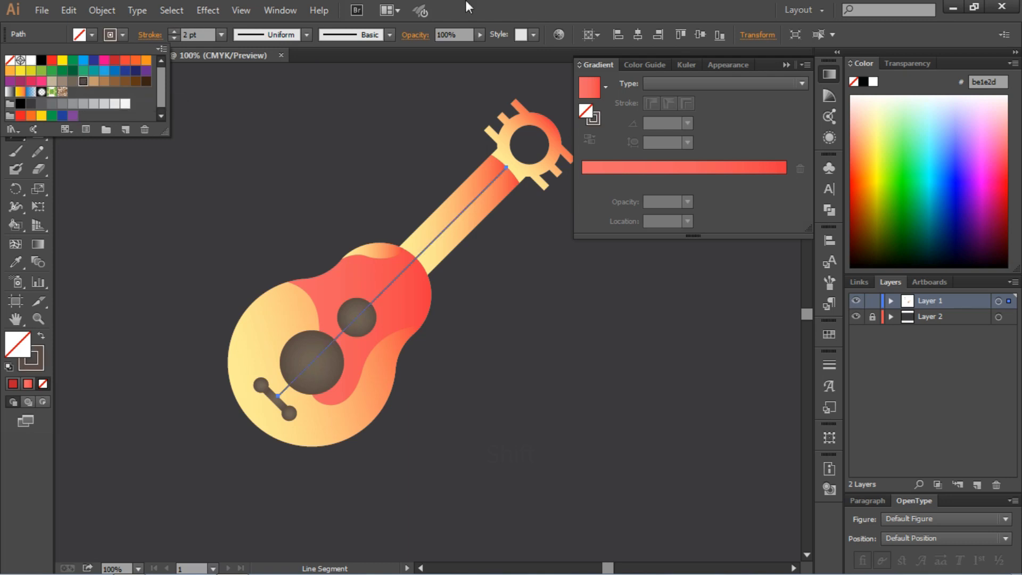
key(Escape)
click(15, 77)
click(201, 96)
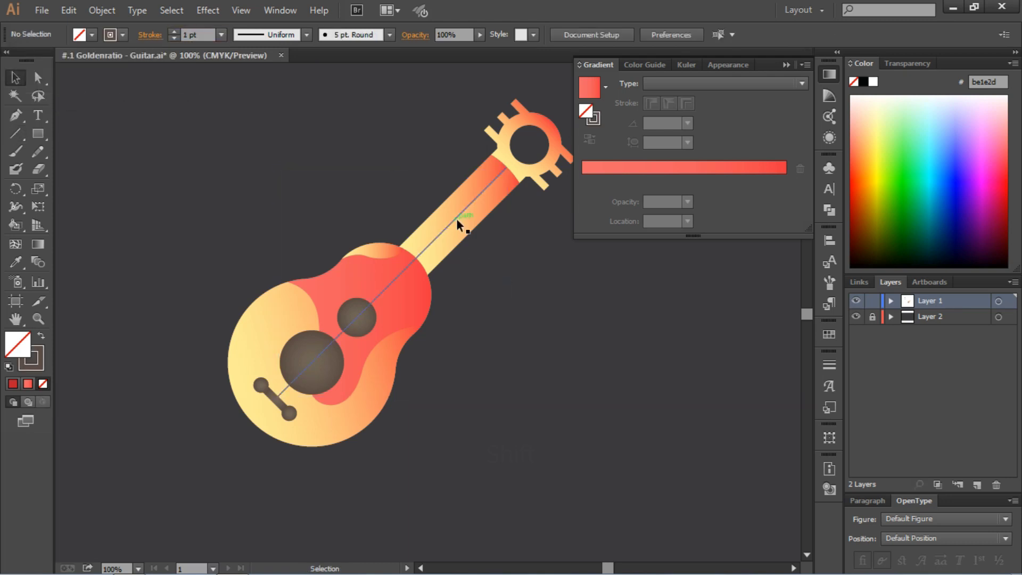
Duplicate the center string onto the lower half of the neck, parallel to the original, and nudge the copy slightly up.
key(ctrl+equal)
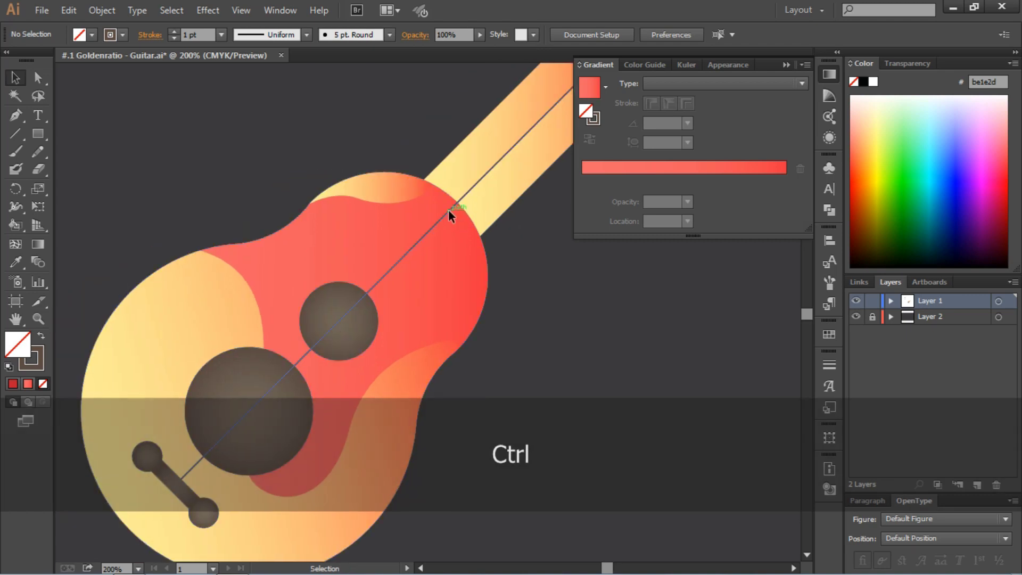
drag(449, 216, 474, 224)
scroll(474, 224, right, 5)
scroll(475, 224, up, 4)
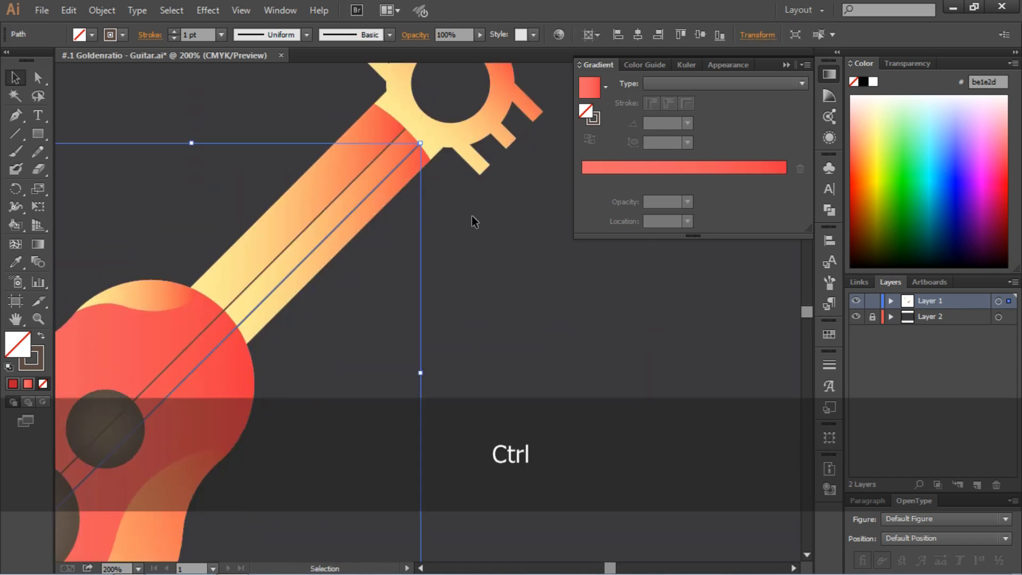
key(Up)
ctrl+click(497, 242)
Duplicate a string onto the upper half of the neck, parallel to the center string, and nudge it to even out the spacing.
scroll(495, 245, left, 5)
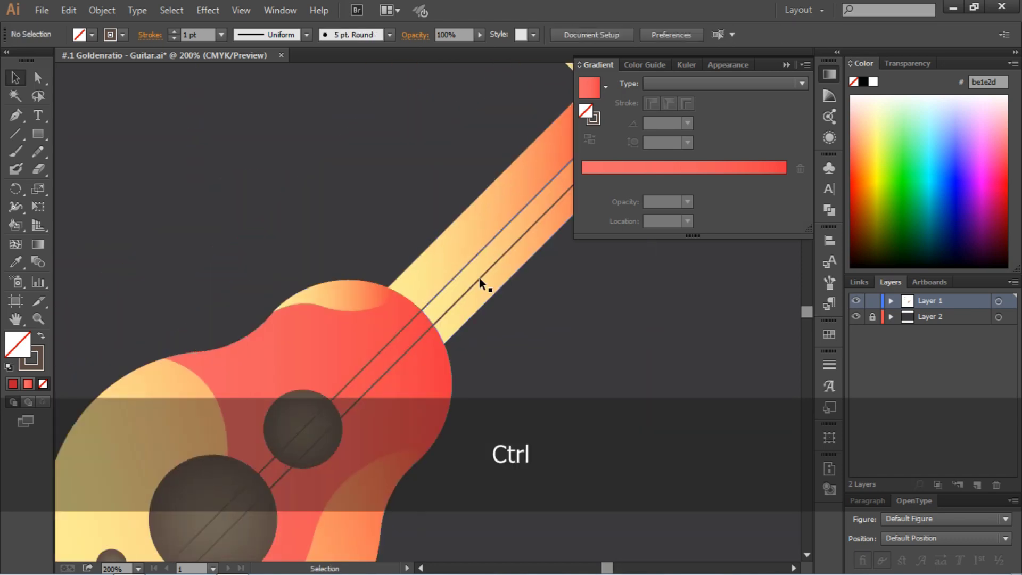
drag(479, 283, 511, 274)
scroll(512, 273, right, 3)
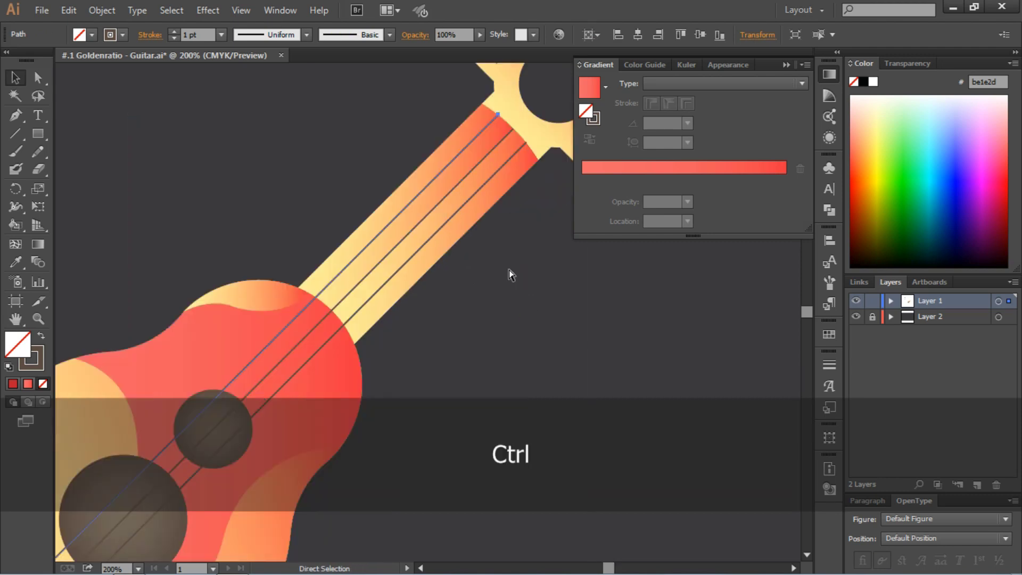
ctrl+click(510, 274)
key(Down)
click(558, 303)
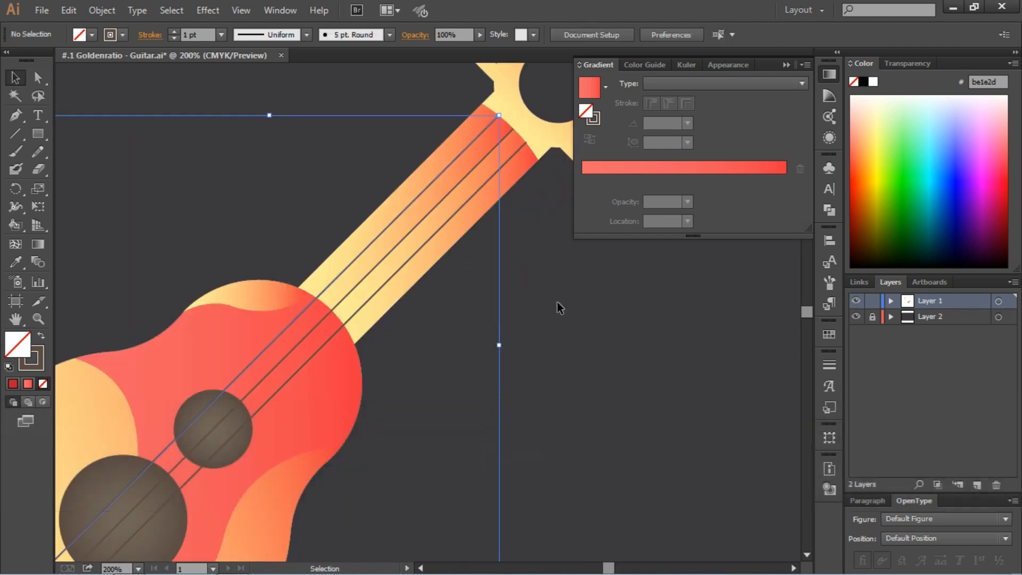
click(452, 222)
key(Up)
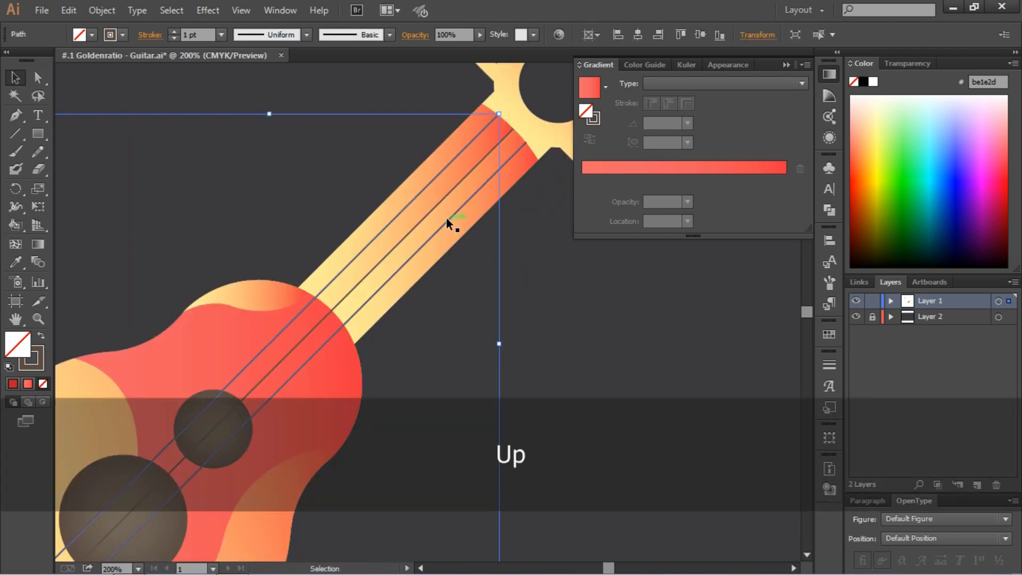
key(Down)
key(Left)
click(647, 301)
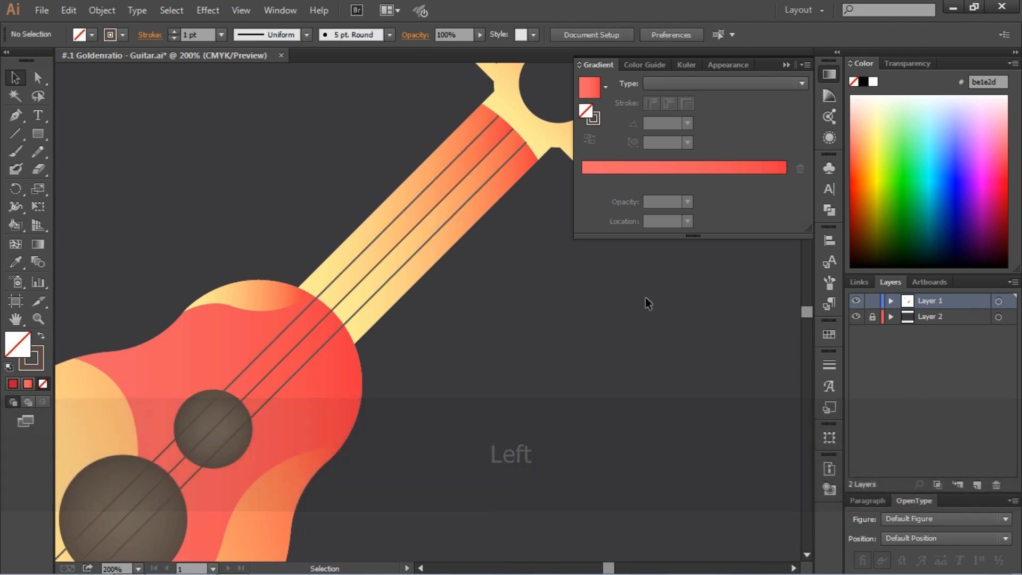
Select all parts of the finished guitar, including its strings, and group them.
key(ctrl+minus)
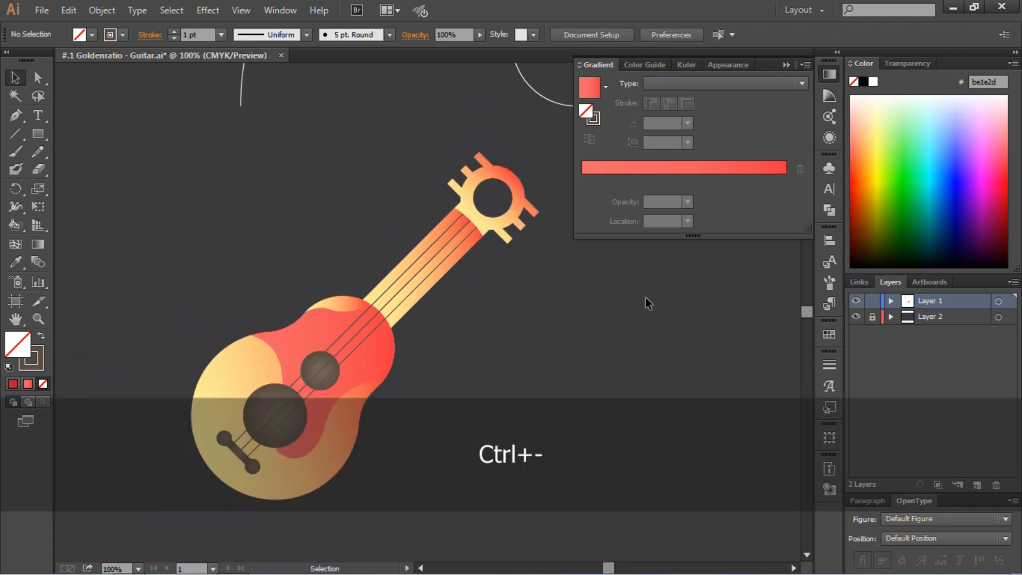
click(787, 66)
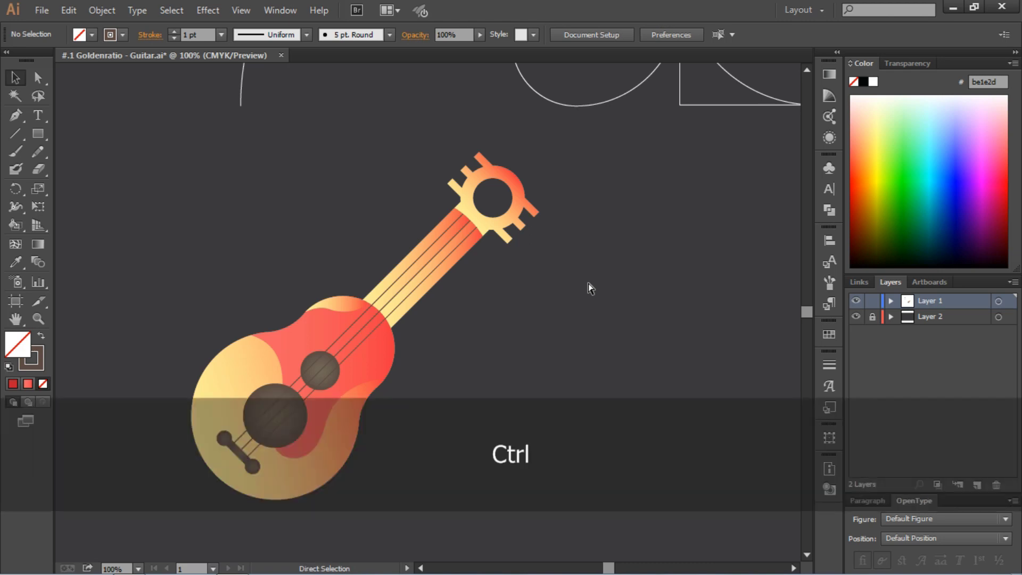
key(ctrl+0)
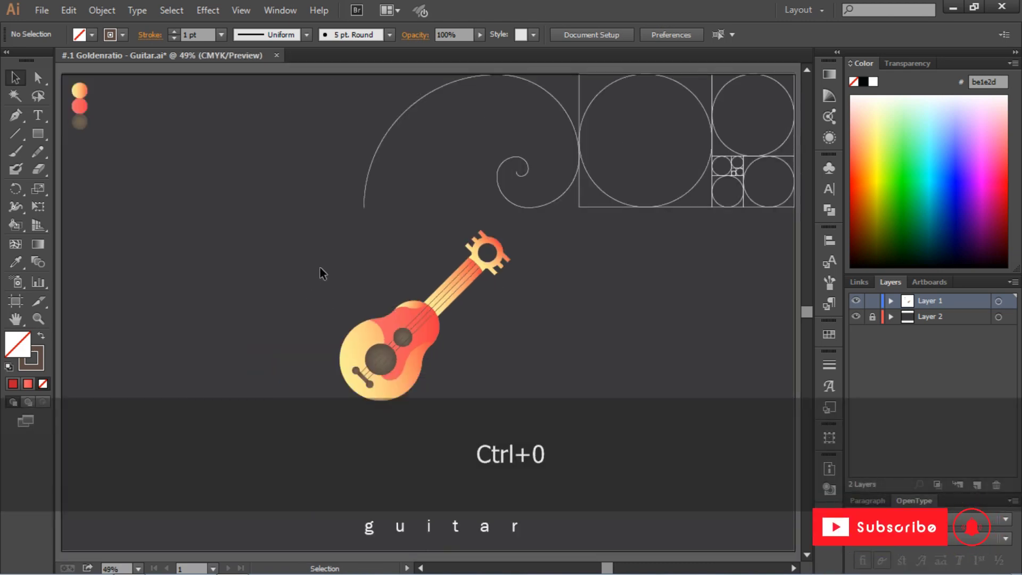
drag(336, 228, 435, 314)
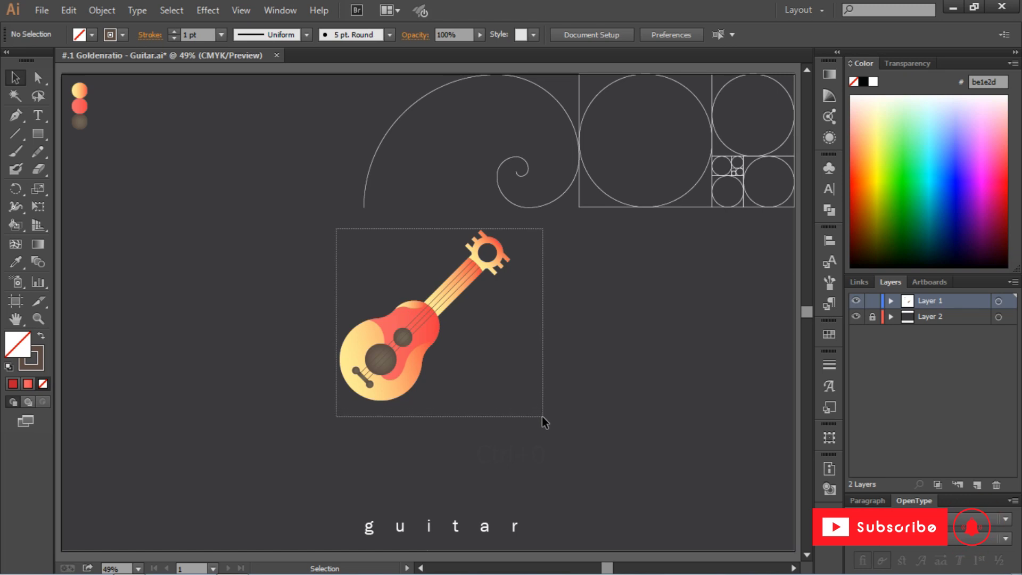
drag(543, 417, 535, 414)
right_click(432, 354)
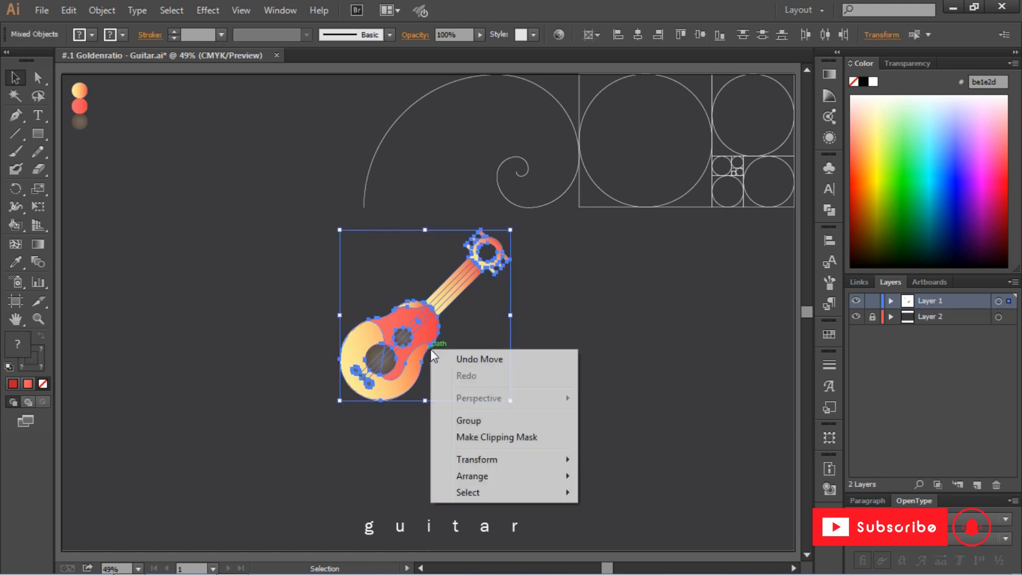
click(500, 422)
Center the grouped guitar horizontally and vertically on the artboard.
click(534, 398)
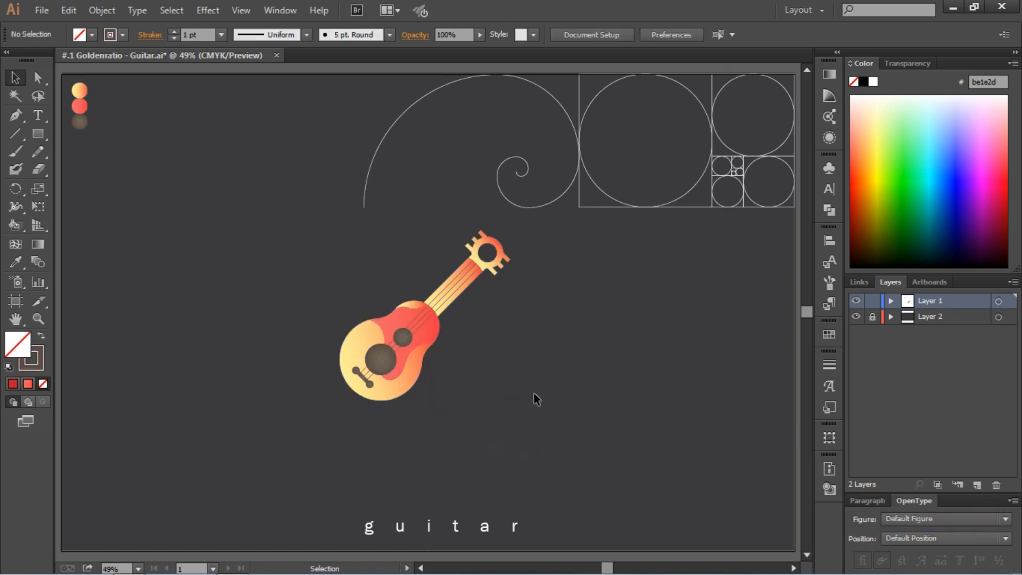
click(417, 365)
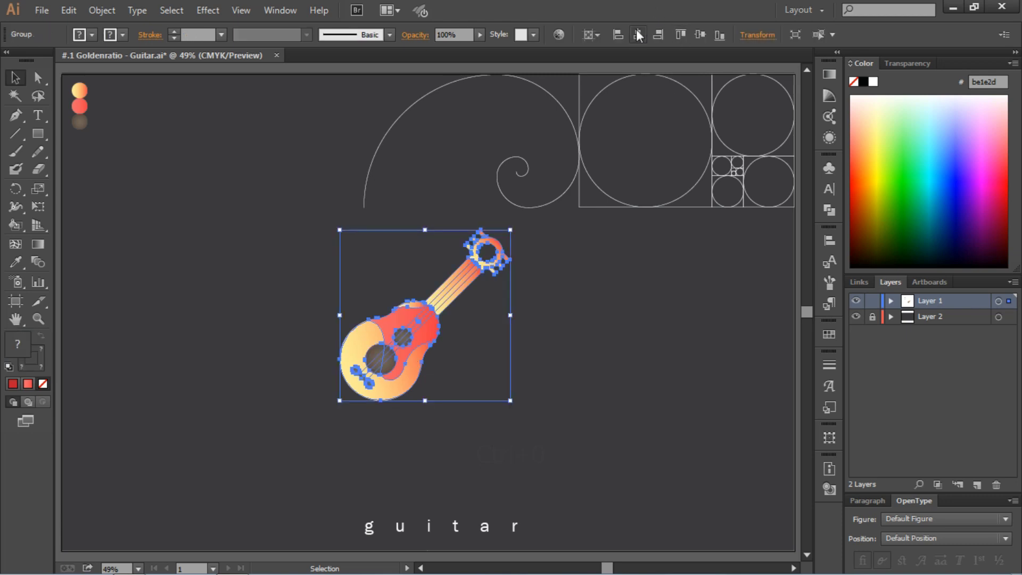
click(698, 272)
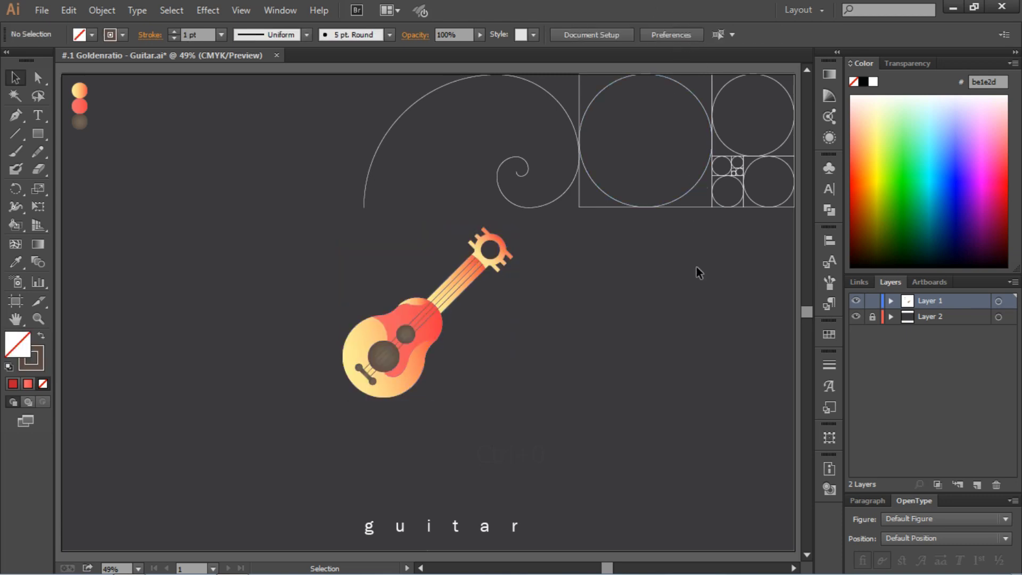